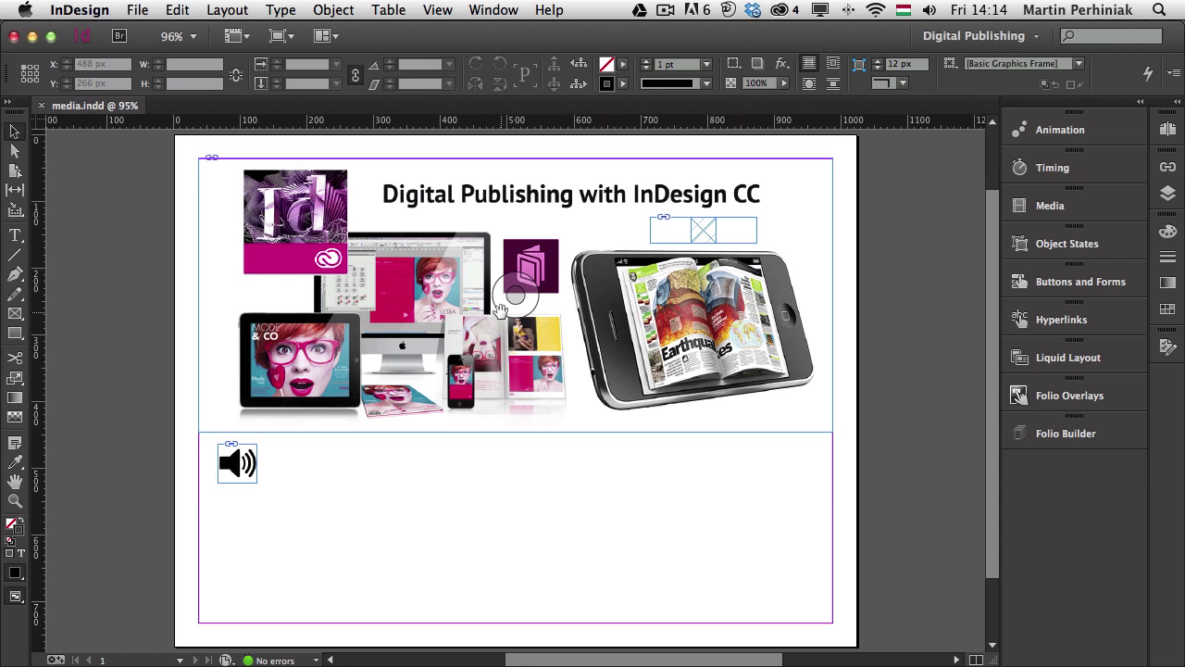
# - Switch from InDesign's media page over to Adobe Bridge CC
pyautogui.press('super+Tab')
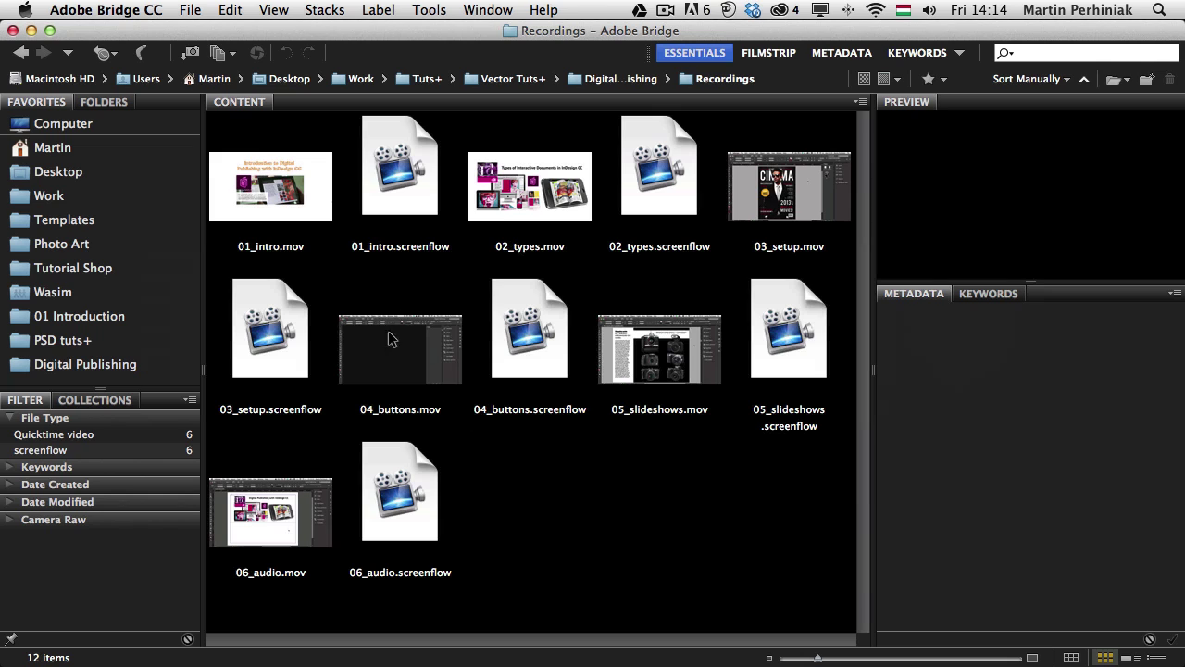
# - Drag 01_intro.mov from Bridge's Recordings folder back into InDesign
pyautogui.click(292, 196)
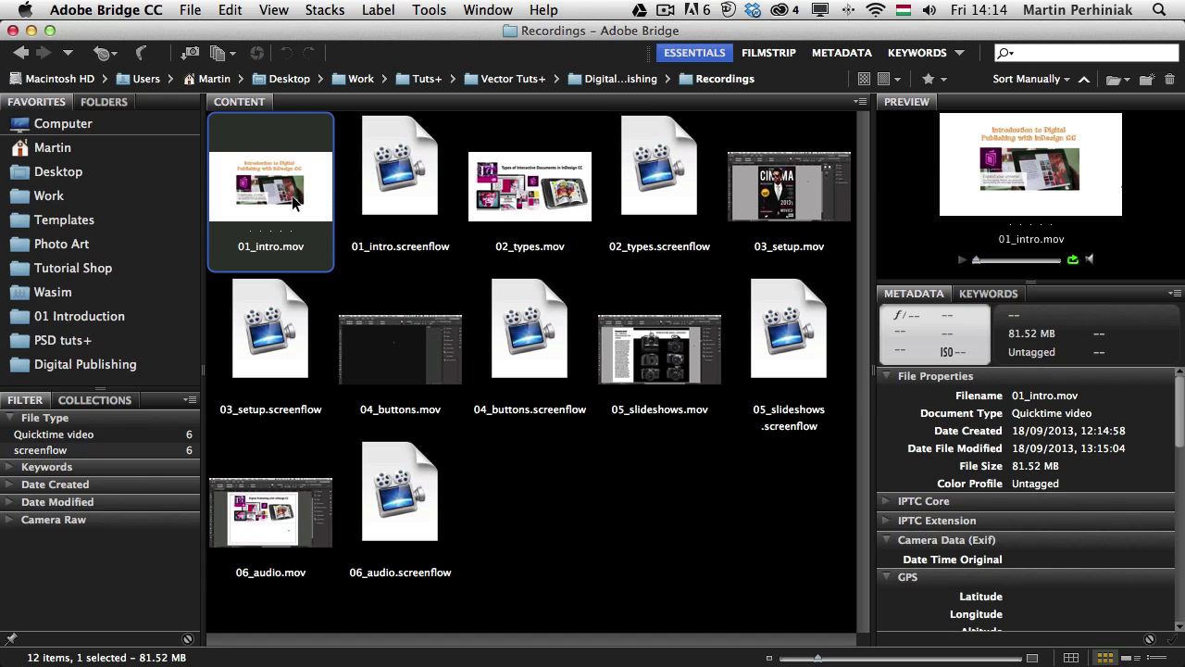
pyautogui.moveTo(292, 196); pyautogui.dragTo(502, 600)
pyautogui.press('super+Tab')
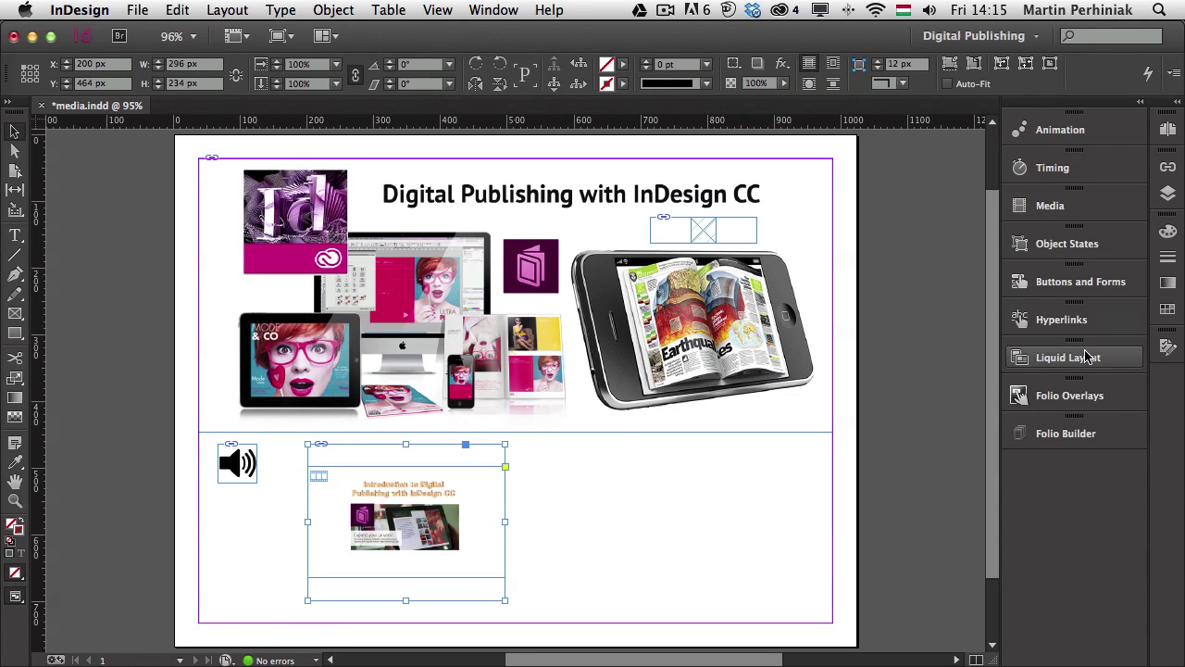
# - Show the Folio Overlays Audio & Video settings for the placed intro video
pyautogui.click(1052, 395)
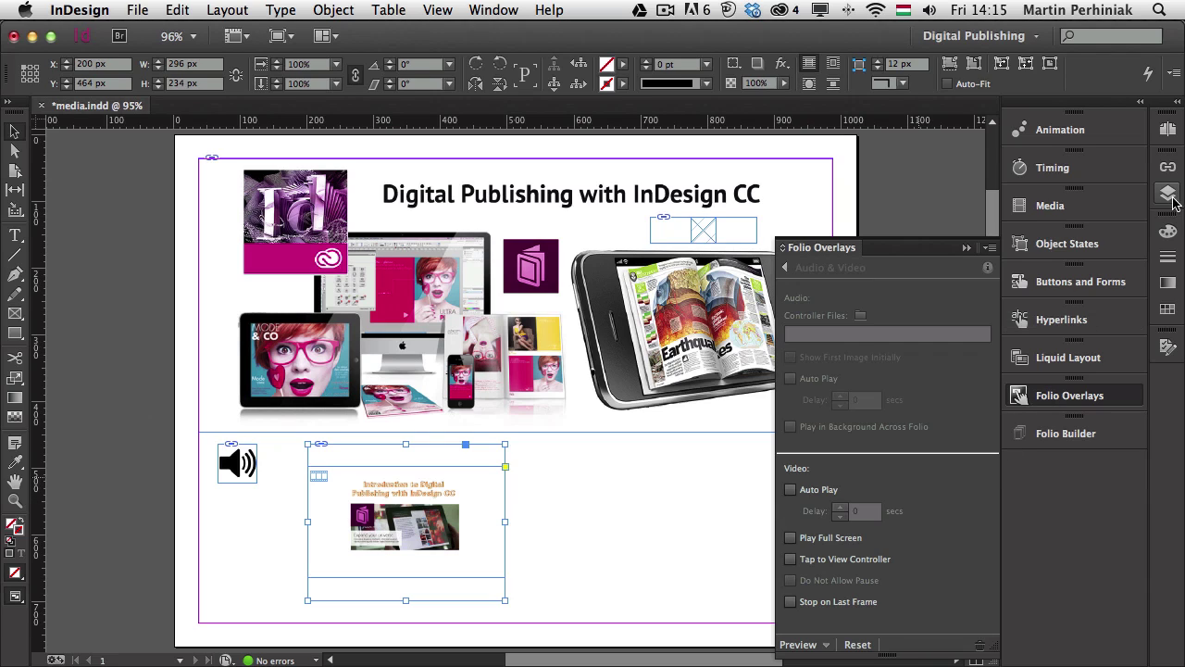
# - Use a later frame of the intro video as its poster image
pyautogui.click(1122, 209)
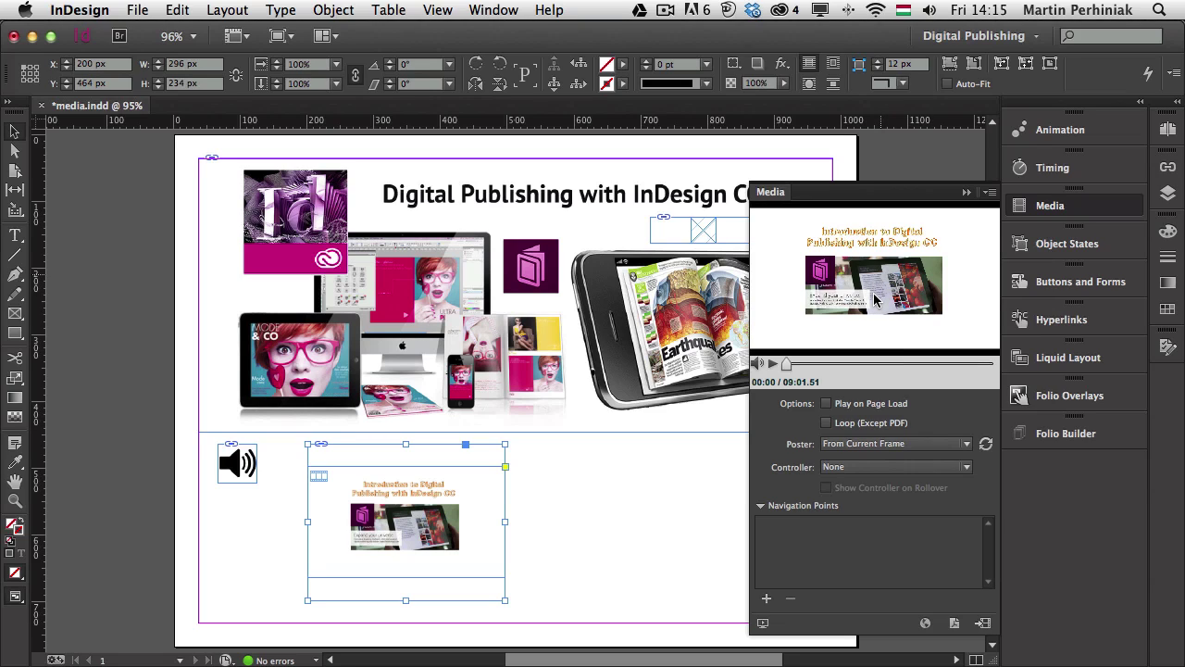
pyautogui.click(835, 364)
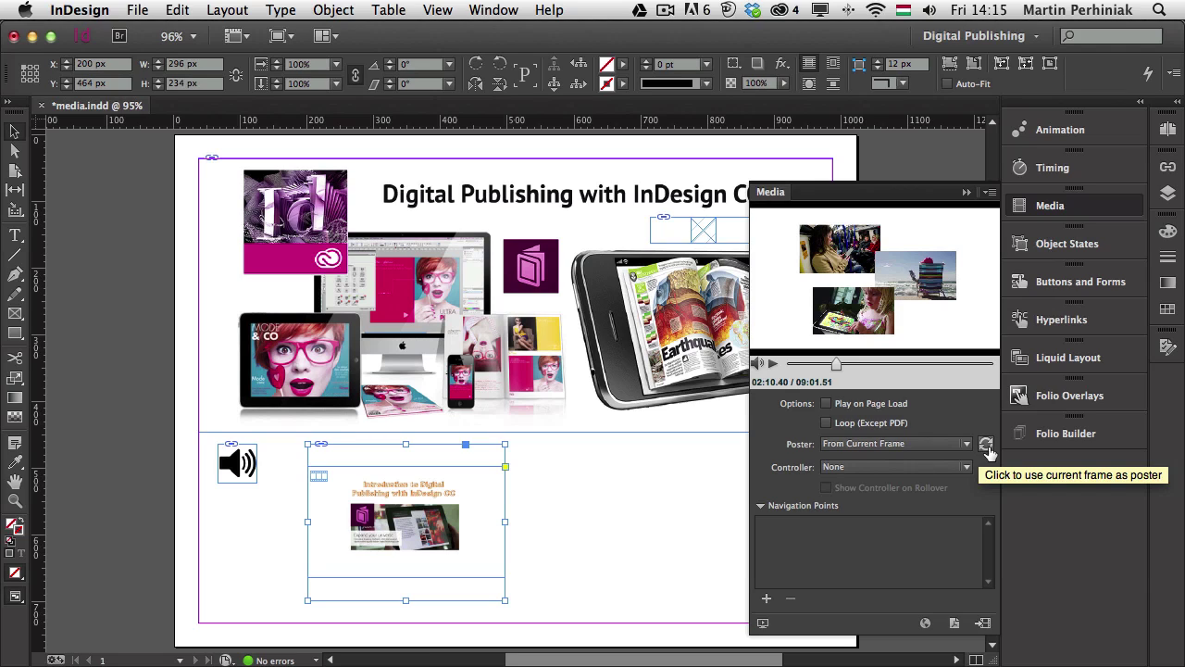
pyautogui.click(987, 445)
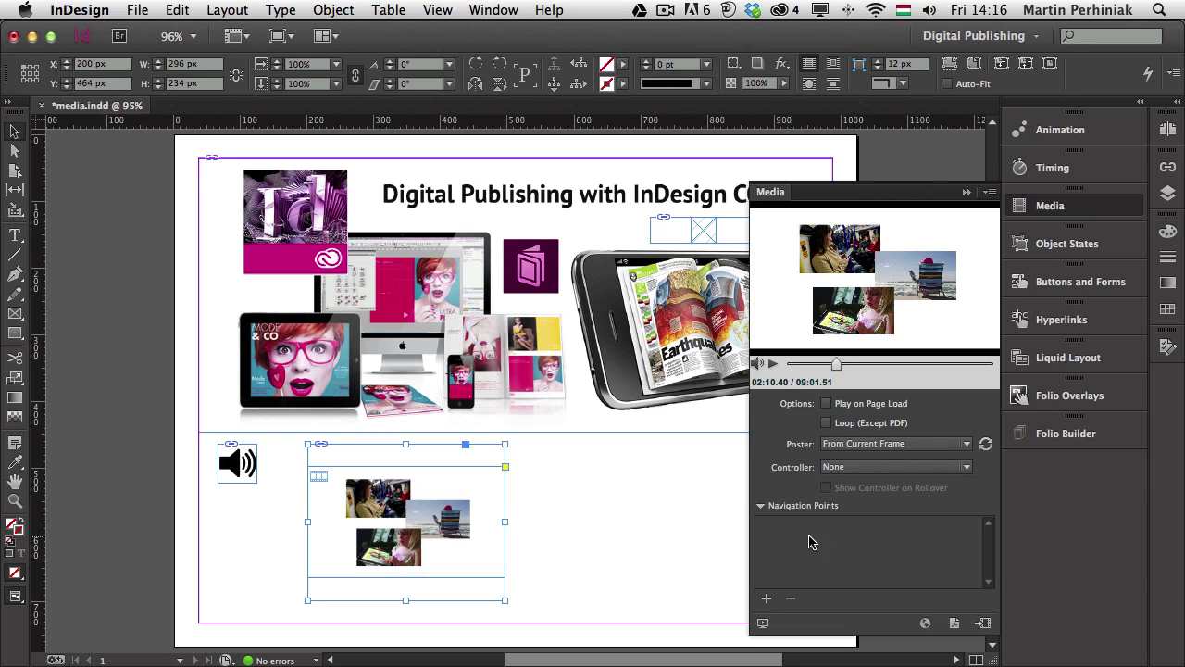
# - Enable Auto Play in Folio Overlays and preview the page on the desktop
pyautogui.click(1034, 397)
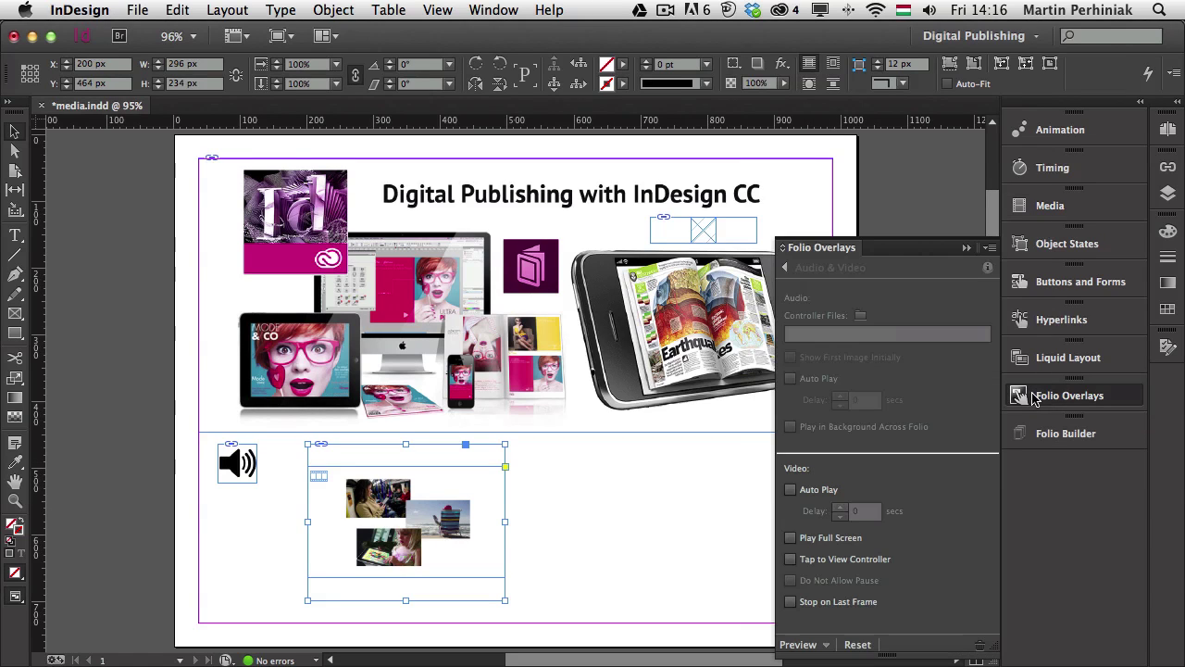
pyautogui.click(800, 492)
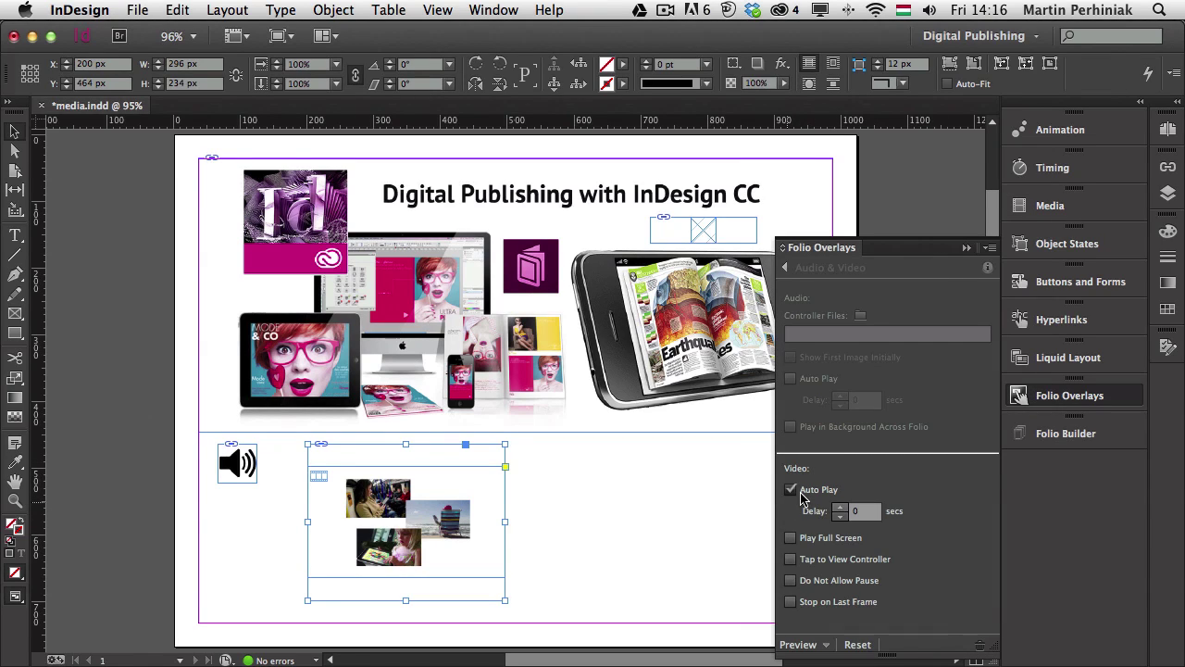
pyautogui.click(827, 648)
pyautogui.click(848, 649)
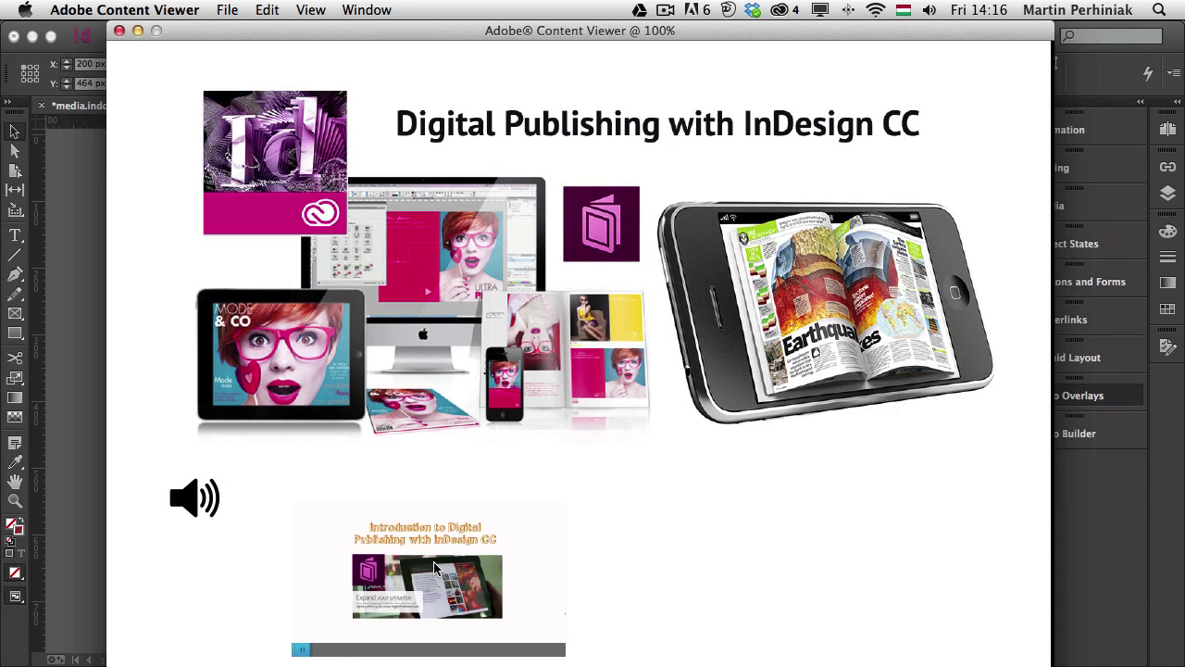
# - Pause, seek to about 6:31, resume, mute, jump back to 5:04, and pause the intro video
pyautogui.moveTo(435, 567)
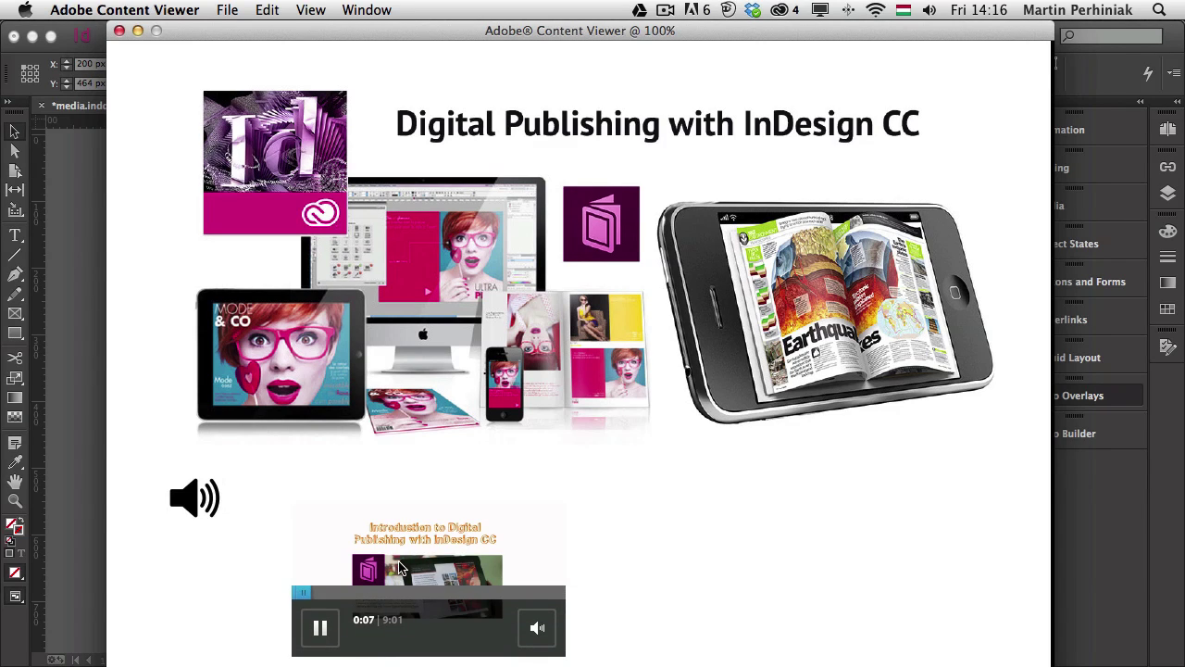
pyautogui.click(322, 628)
pyautogui.moveTo(301, 595); pyautogui.dragTo(490, 595)
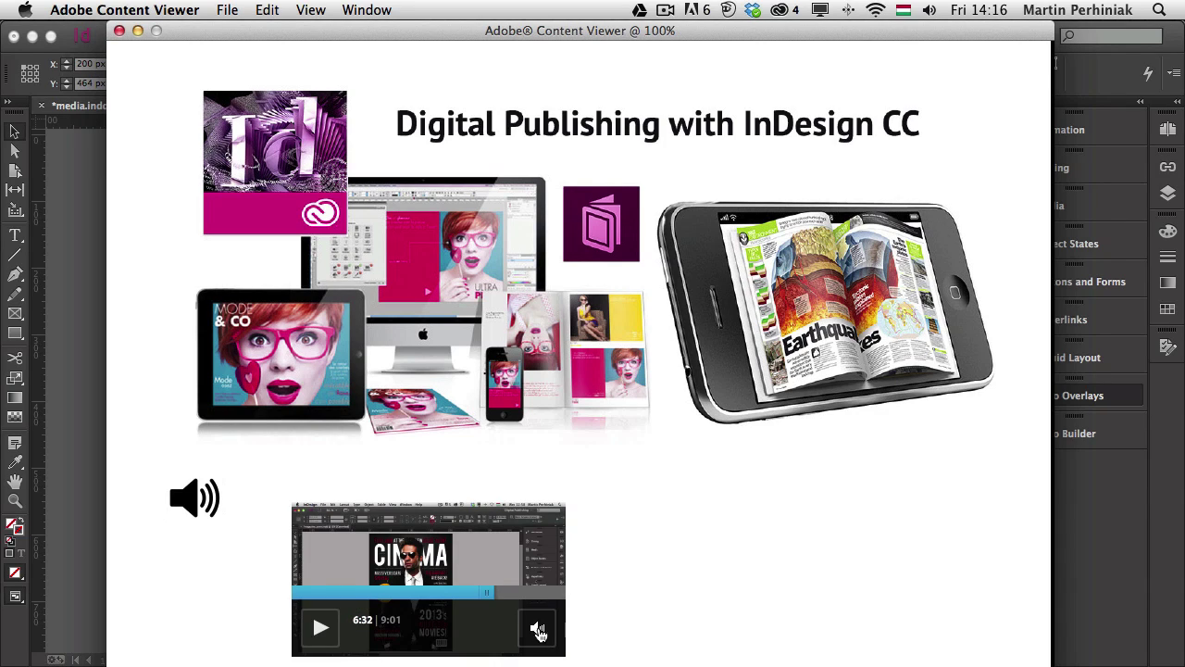
pyautogui.click(537, 631)
pyautogui.click(320, 628)
pyautogui.moveTo(490, 596); pyautogui.dragTo(445, 597)
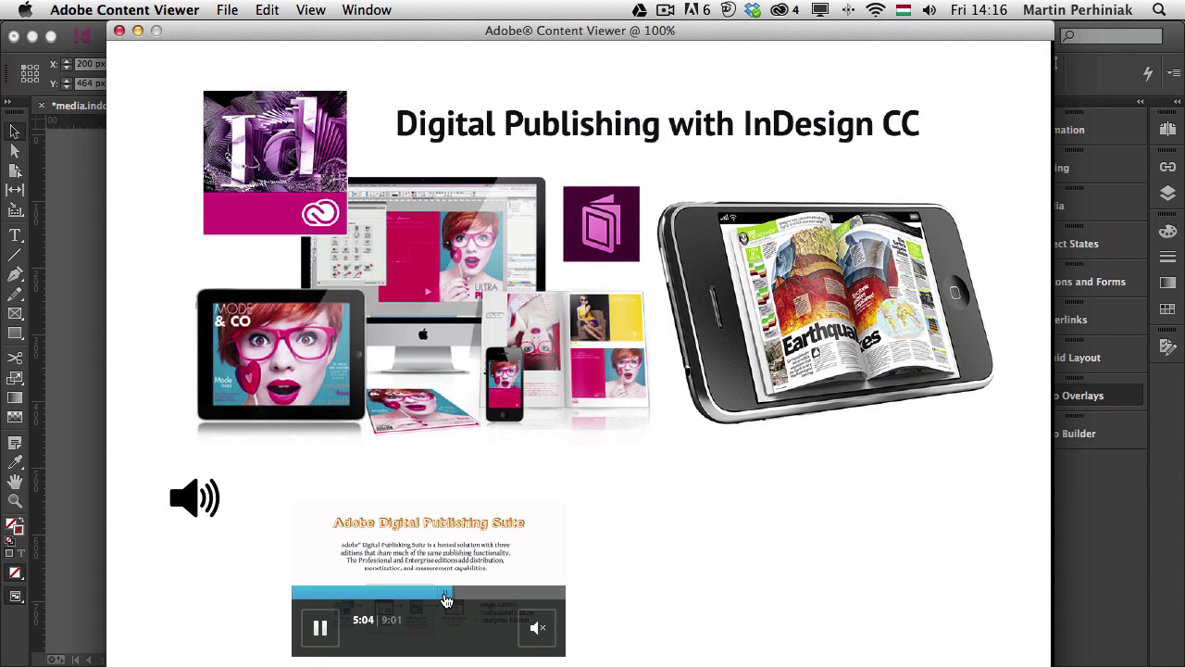
pyautogui.click(321, 628)
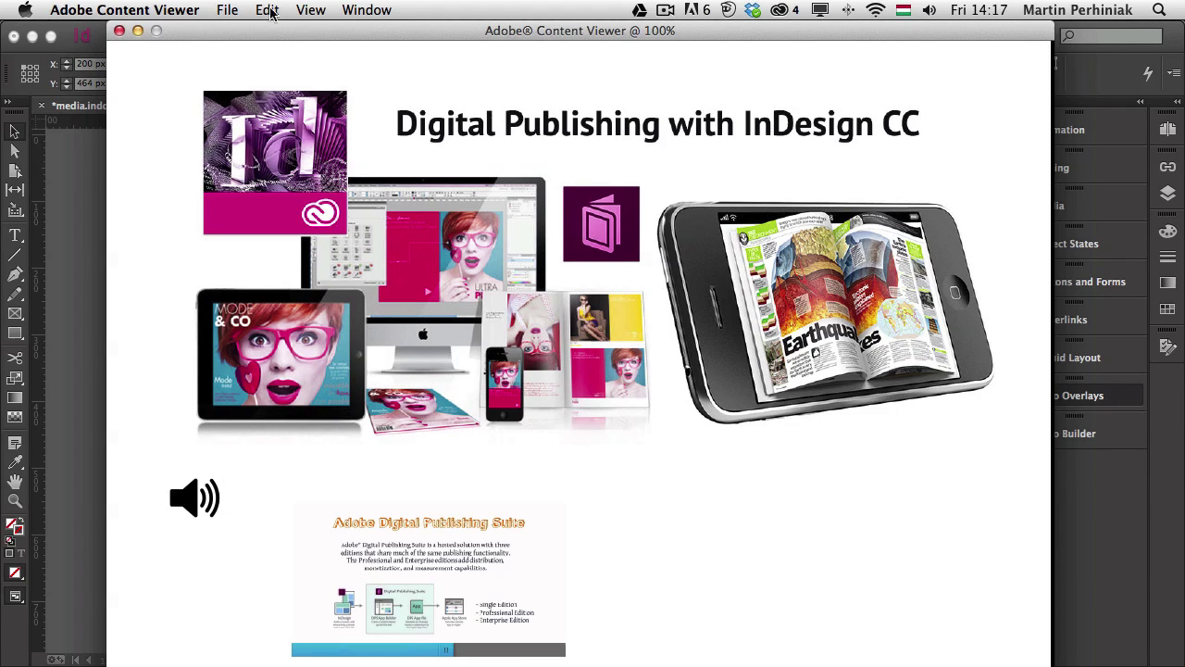
# - Close the preview and add an enlarged 'Video' text frame, fitted to its text, right of the video
pyautogui.click(120, 31)
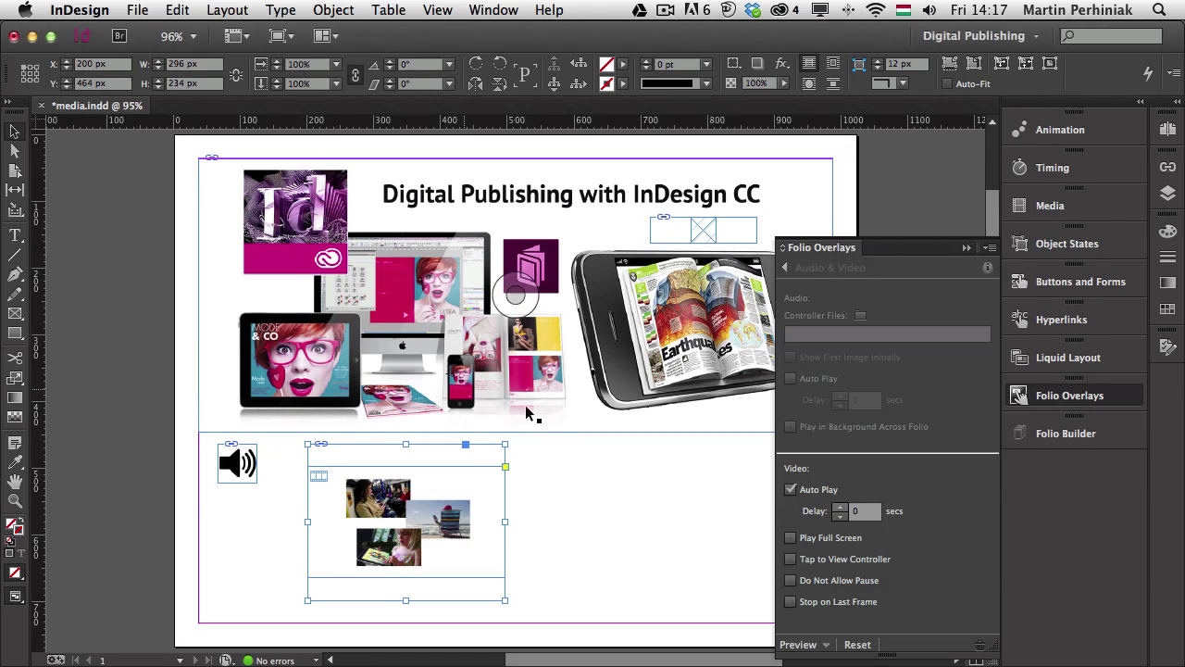
pyautogui.click(580, 489)
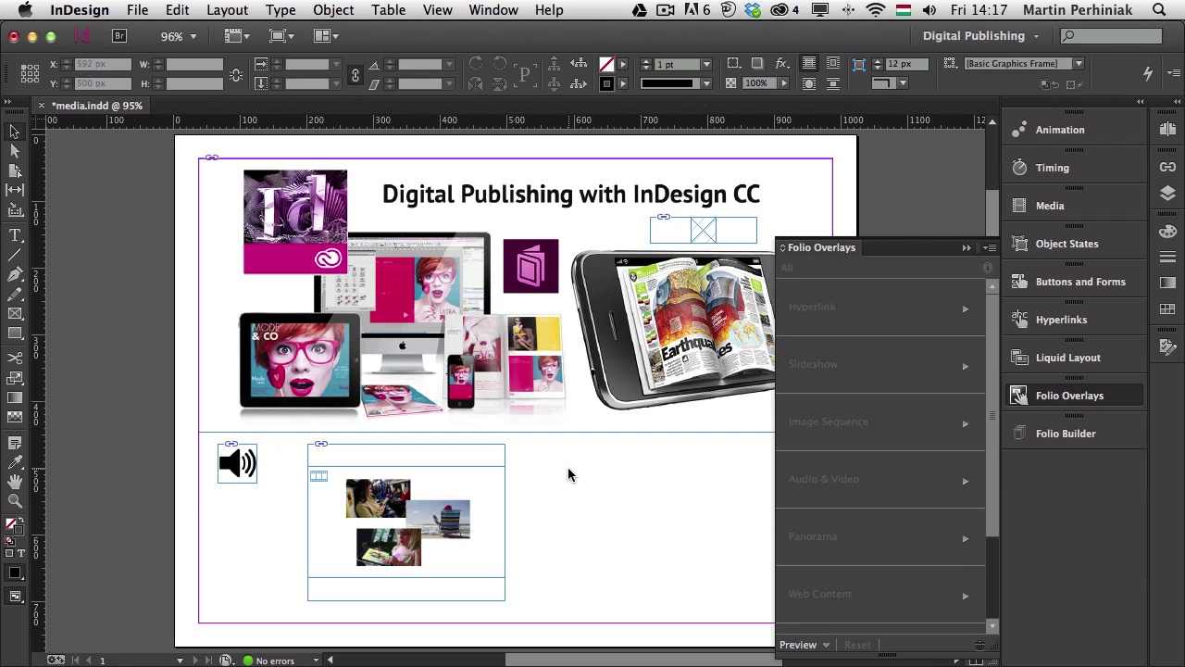
pyautogui.click(15, 235)
pyautogui.moveTo(515, 464); pyautogui.dragTo(619, 492)
pyautogui.write('Video')
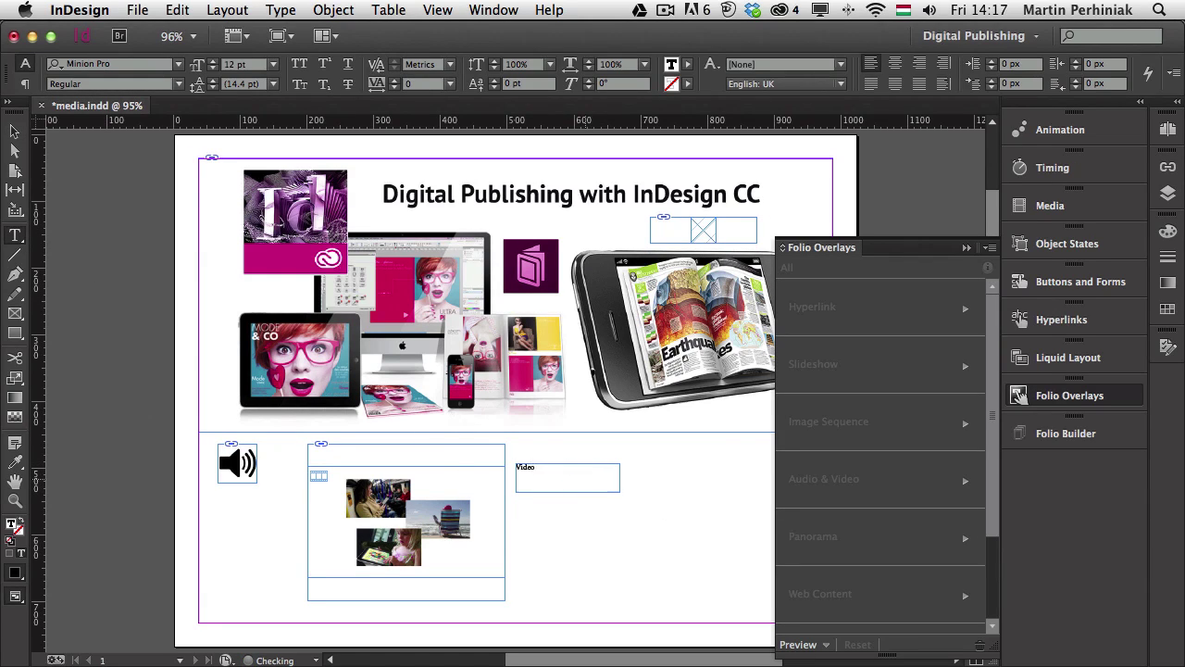
pyautogui.press('super+a')
pyautogui.press('super+shift+period')
pyautogui.press('super+shift+period')
pyautogui.press('super+shift+period')
pyautogui.press('super+shift+period')
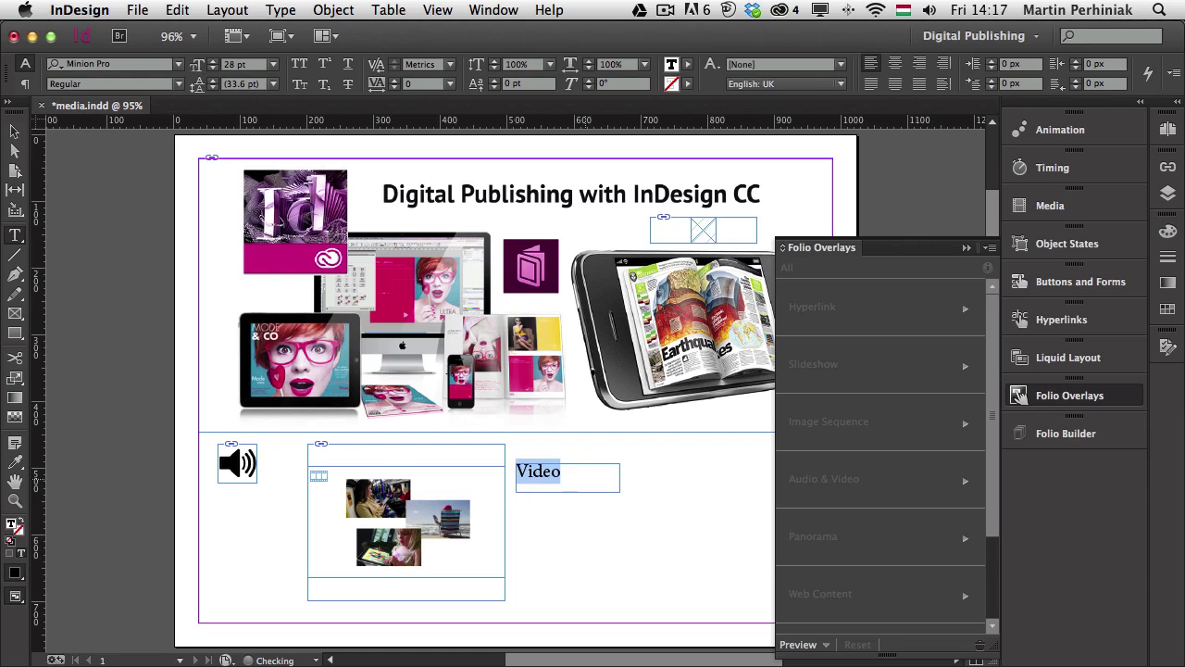
pyautogui.press('Escape')
pyautogui.doubleClick(619, 491)
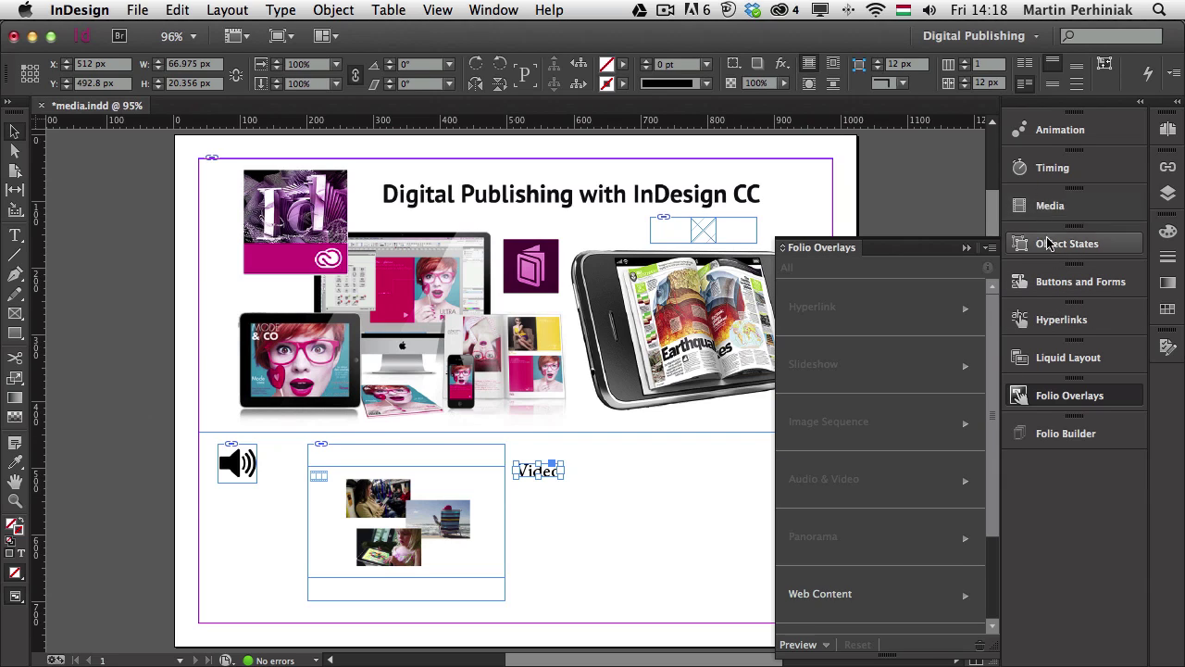
# - Make the Video text a button whose Video action plays 01_intro.mov from a navigation point
pyautogui.click(1063, 281)
pyautogui.click(954, 295)
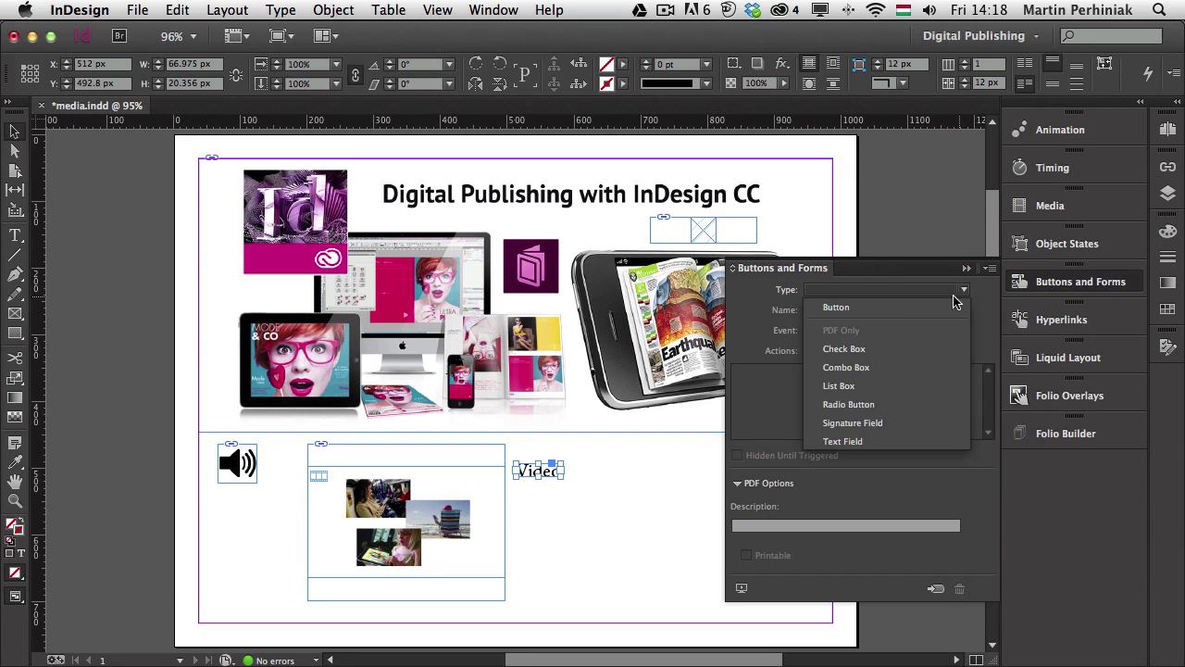
pyautogui.click(897, 309)
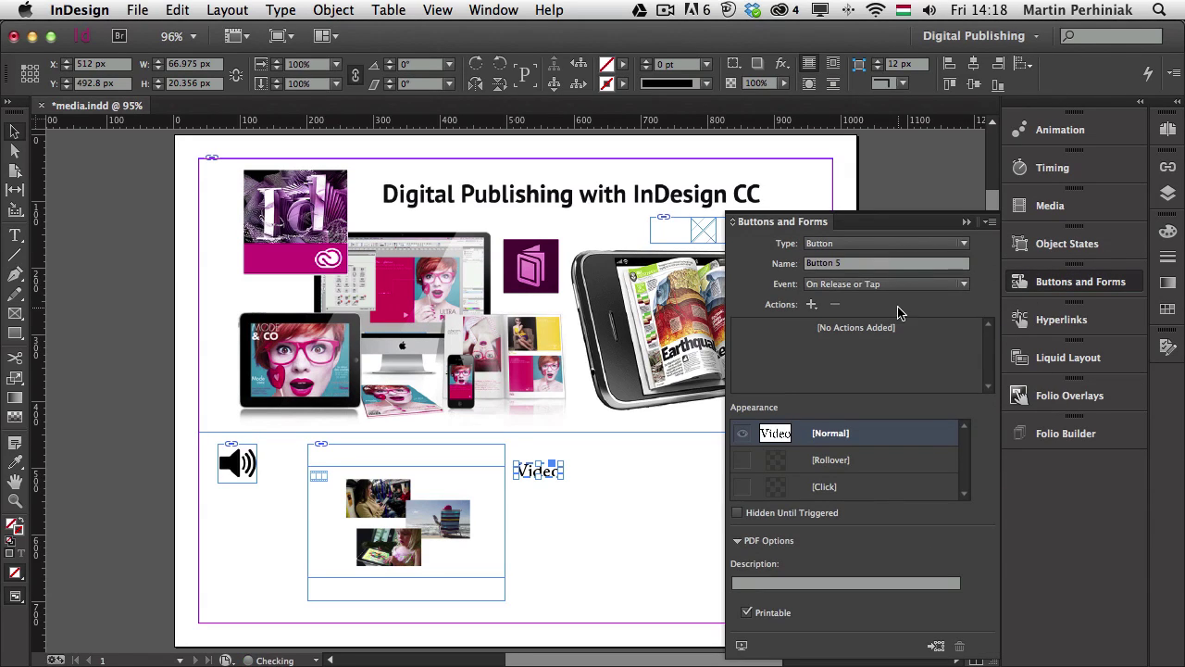
pyautogui.click(812, 306)
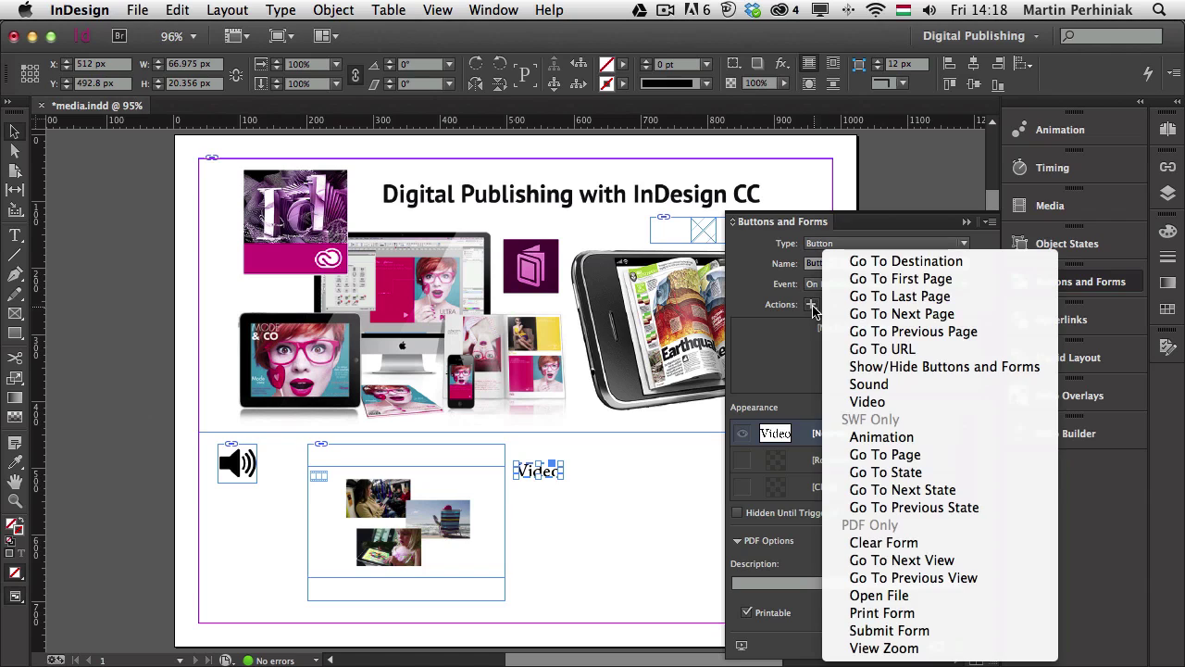
pyautogui.click(898, 403)
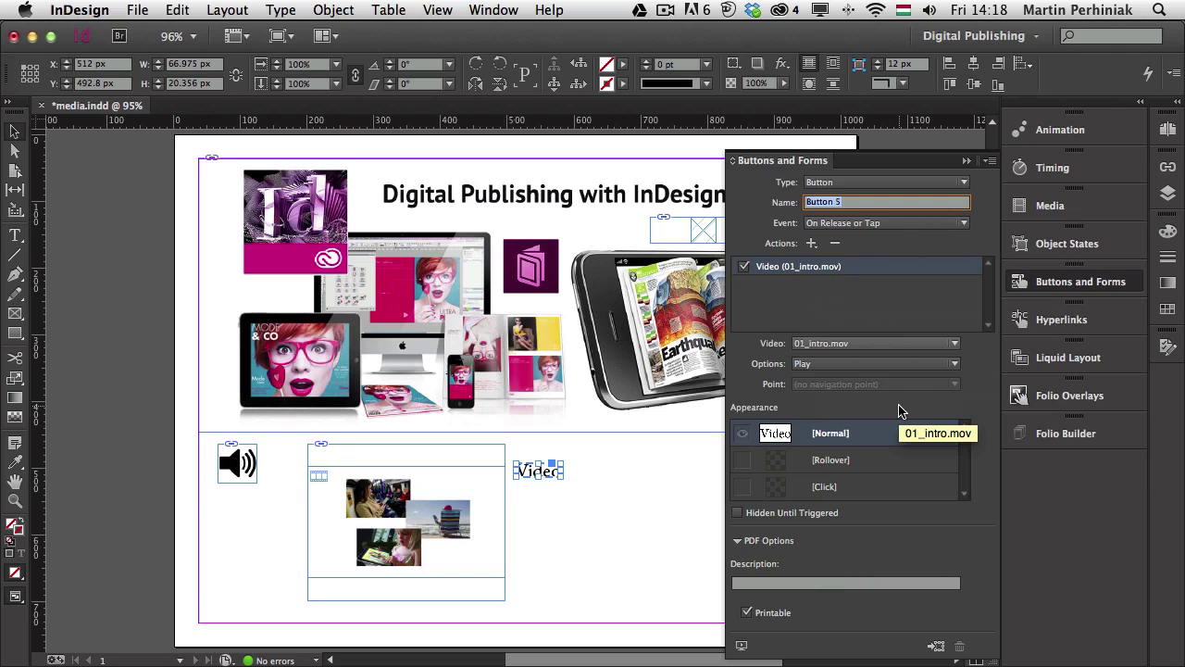
pyautogui.click(849, 366)
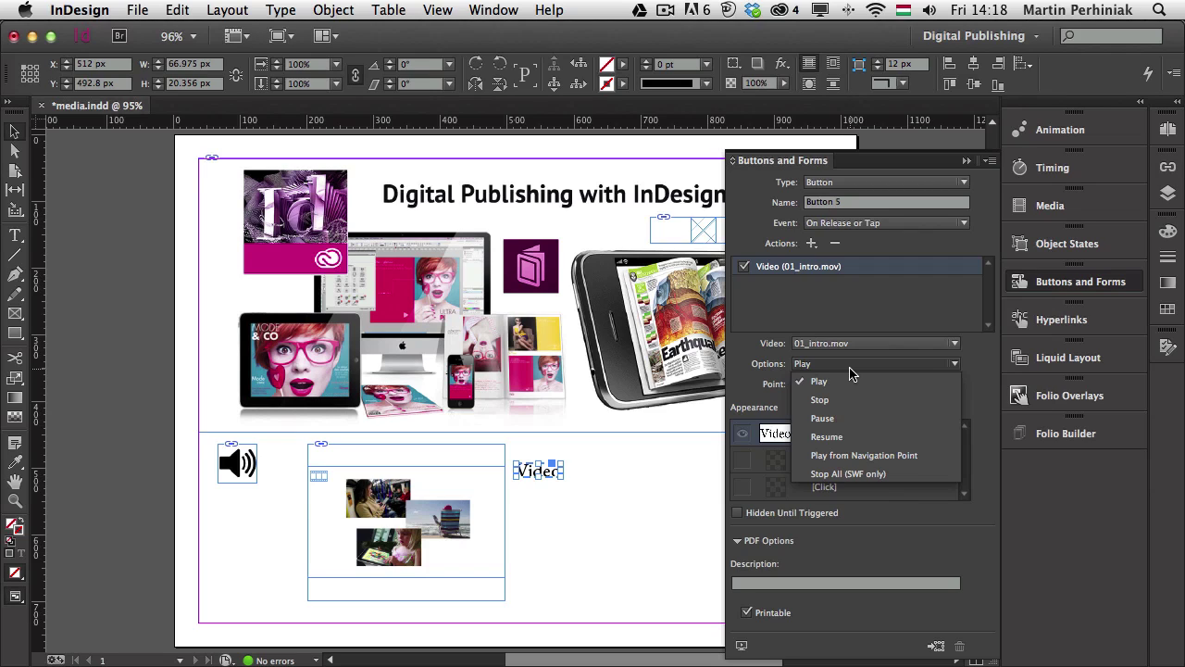
pyautogui.click(840, 457)
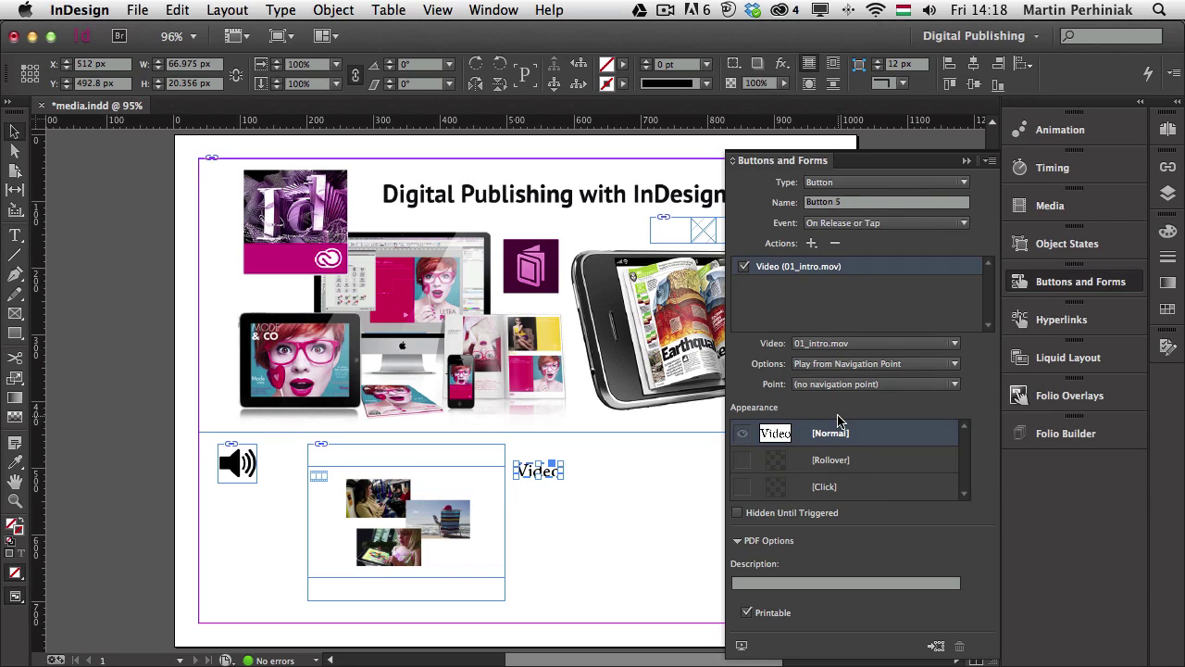
# - Change the button label to 'Half way', fit its frame, and move it slightly lower
pyautogui.doubleClick(553, 472)
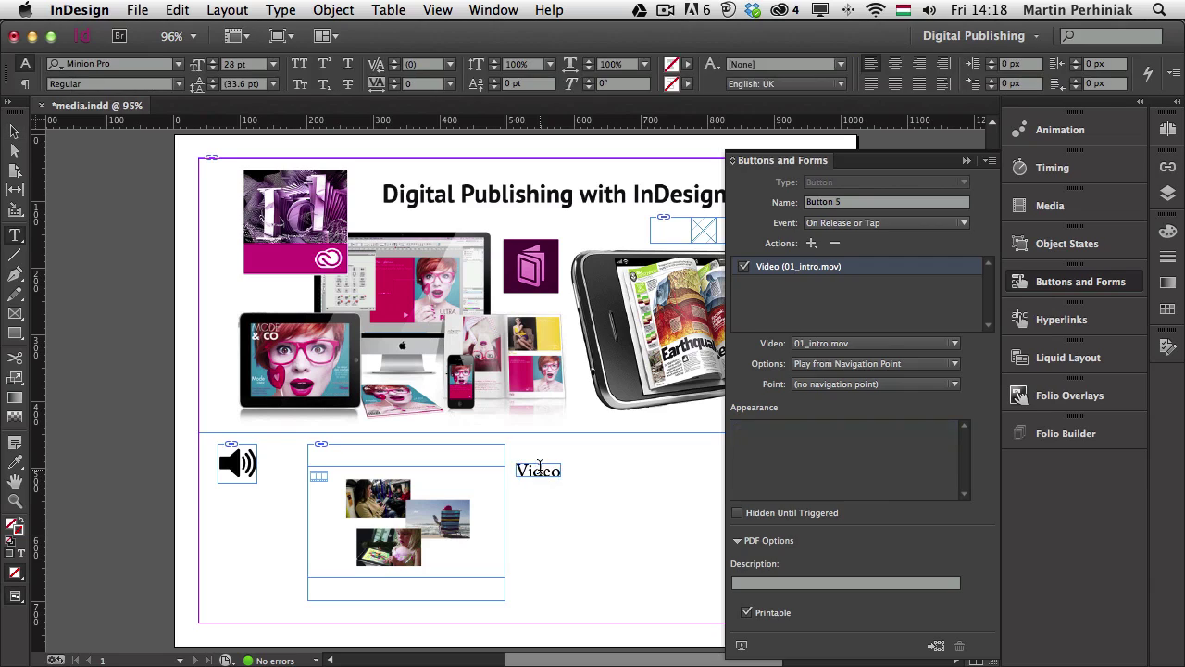
pyautogui.doubleClick(539, 471)
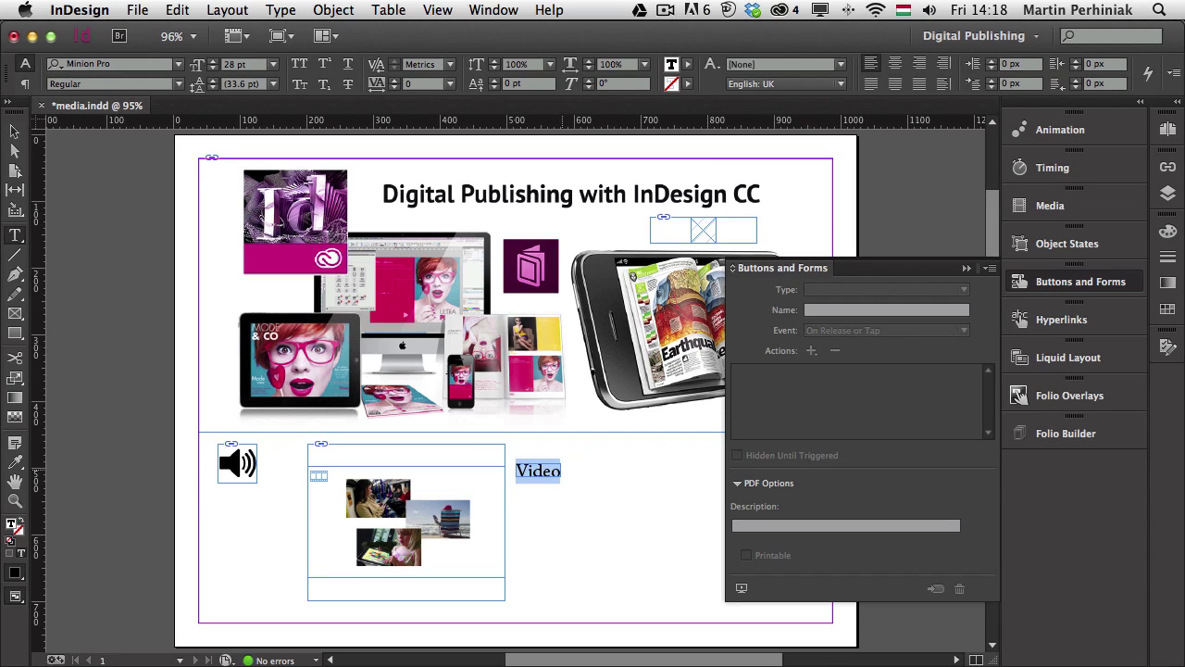
pyautogui.write('Haéf')
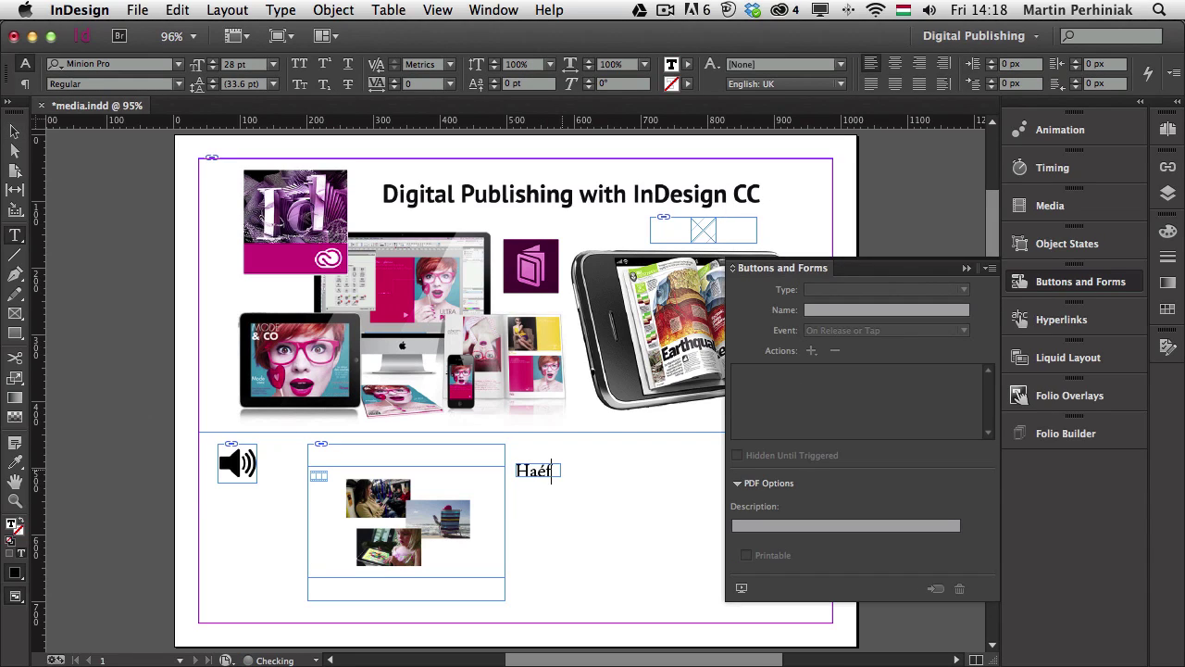
pyautogui.press('BackSpace')
pyautogui.press('BackSpace')
pyautogui.write('lf')
pyautogui.press('Escape')
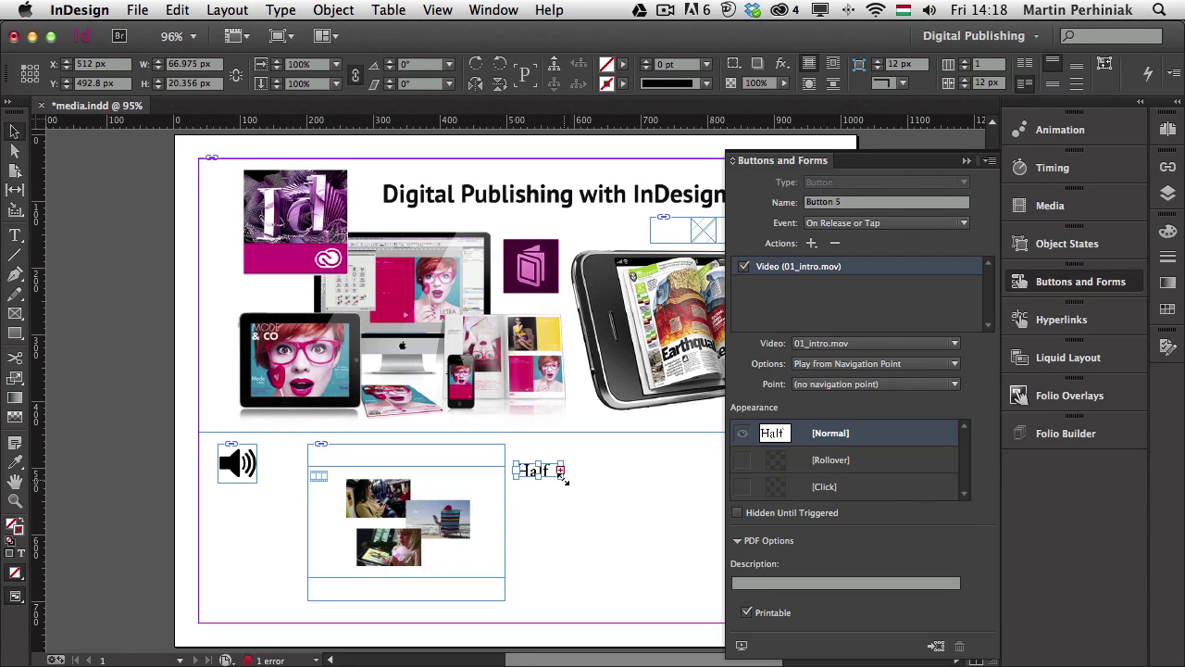
pyautogui.press('super+alt+c')
pyautogui.moveTo(562, 474); pyautogui.dragTo(560, 520)
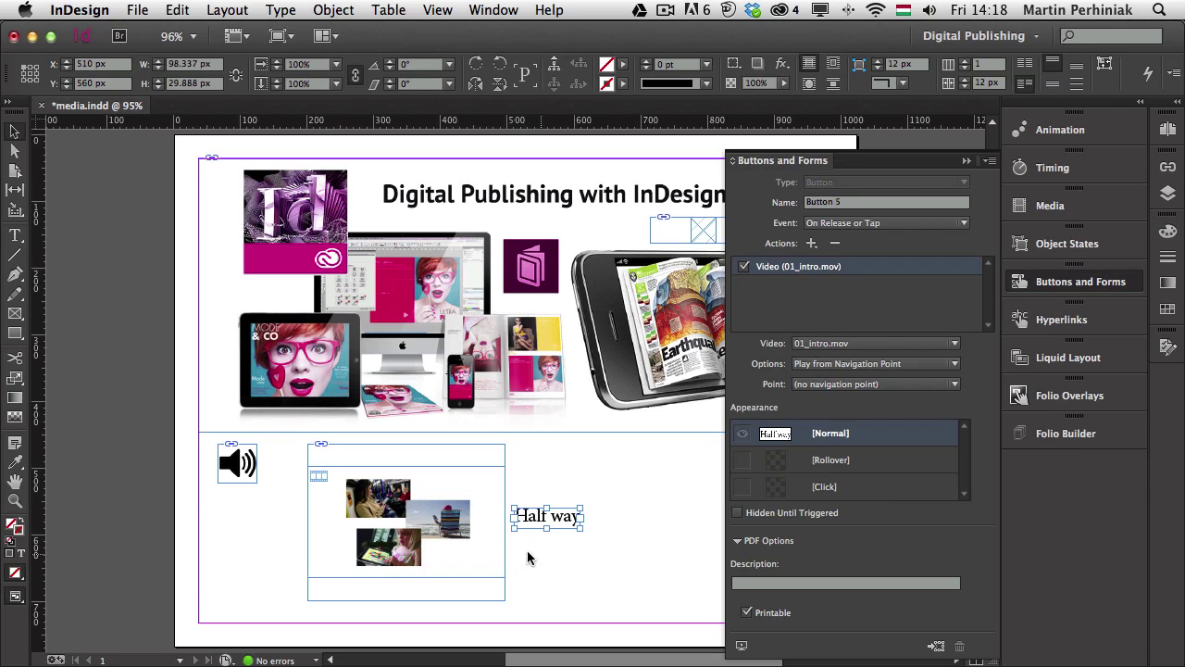
# - Add a navigation point named 'half way' at 04:18.40 in the intro video
pyautogui.click(448, 487)
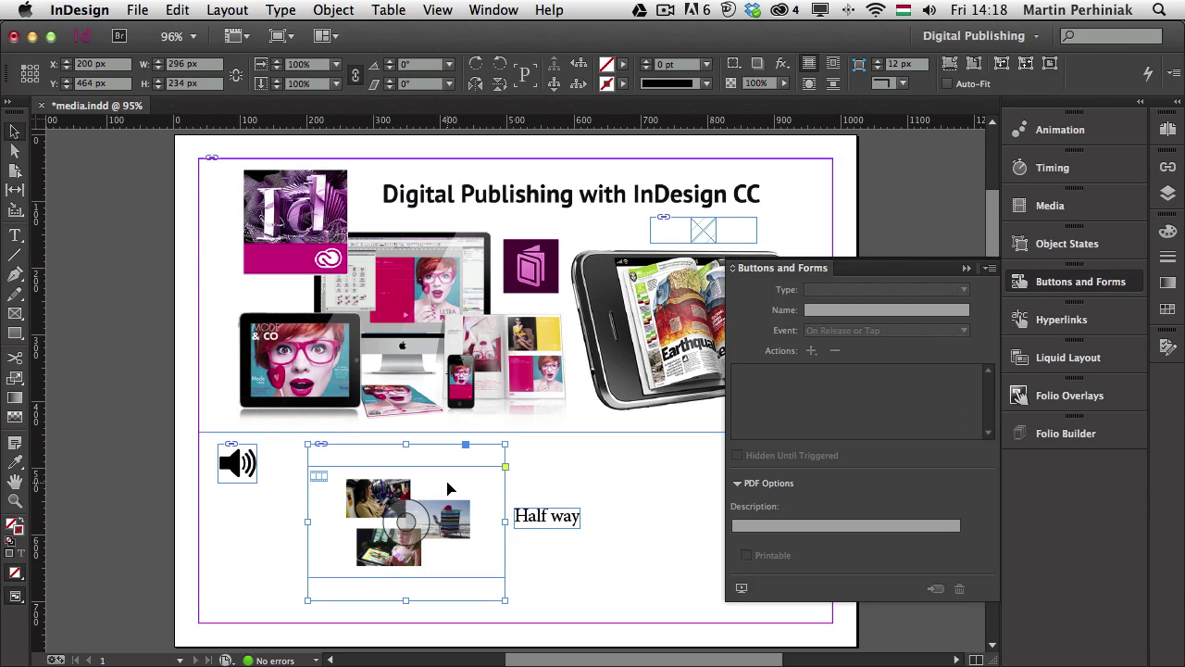
pyautogui.click(1129, 215)
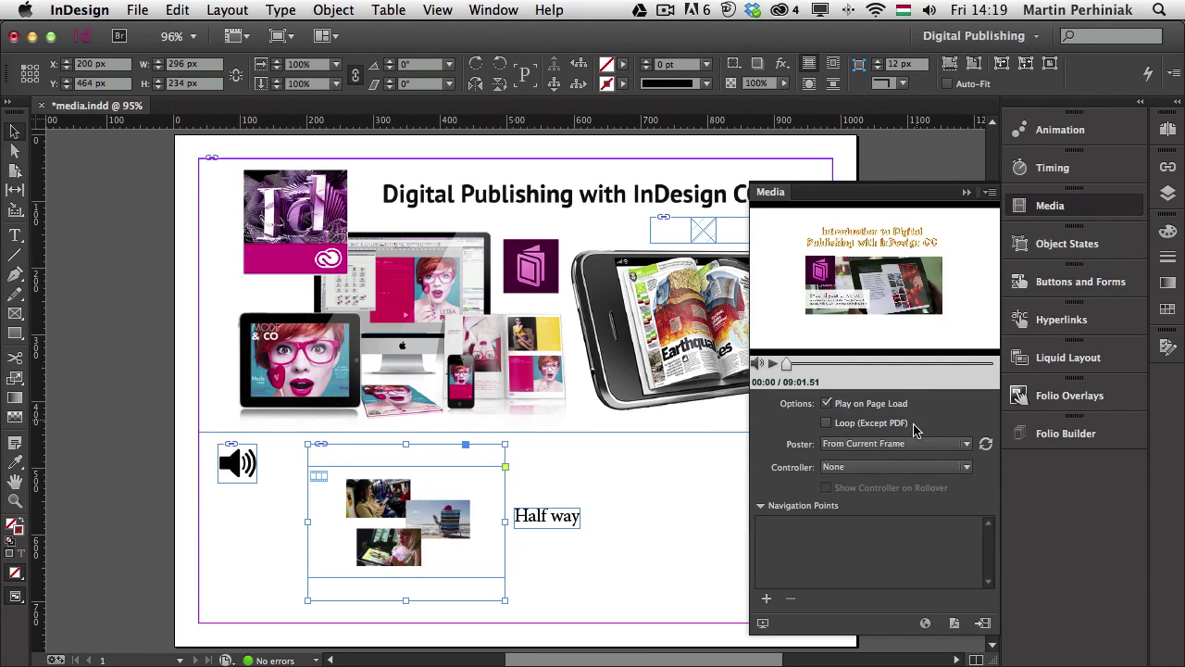
pyautogui.click(884, 363)
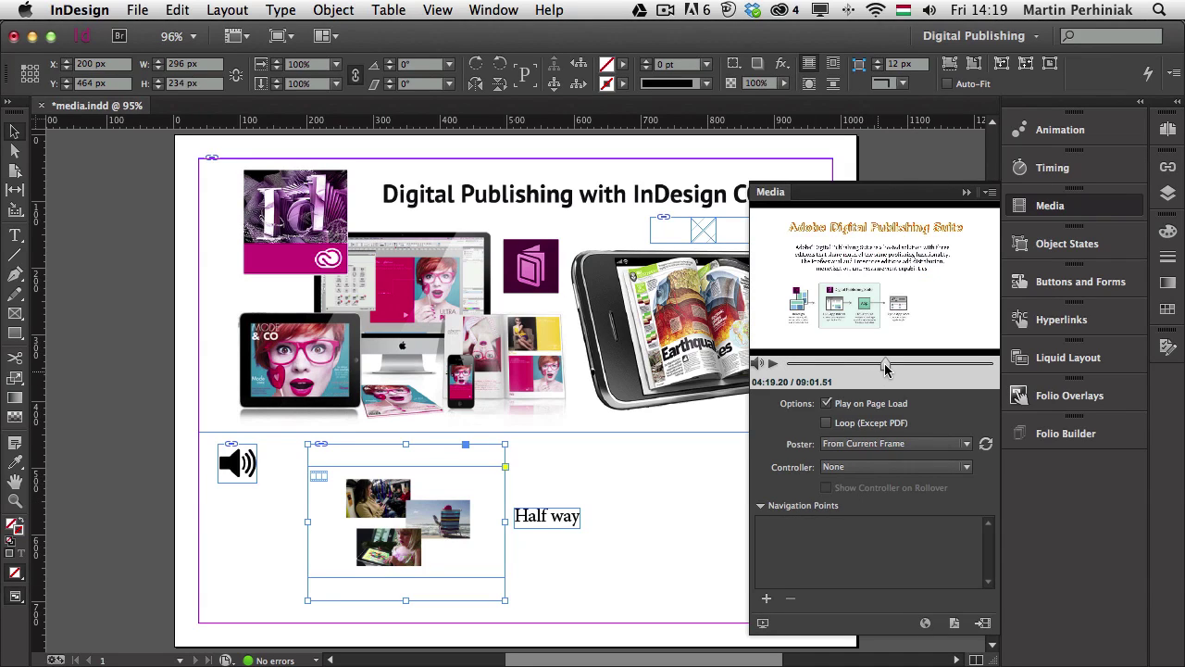
pyautogui.click(765, 600)
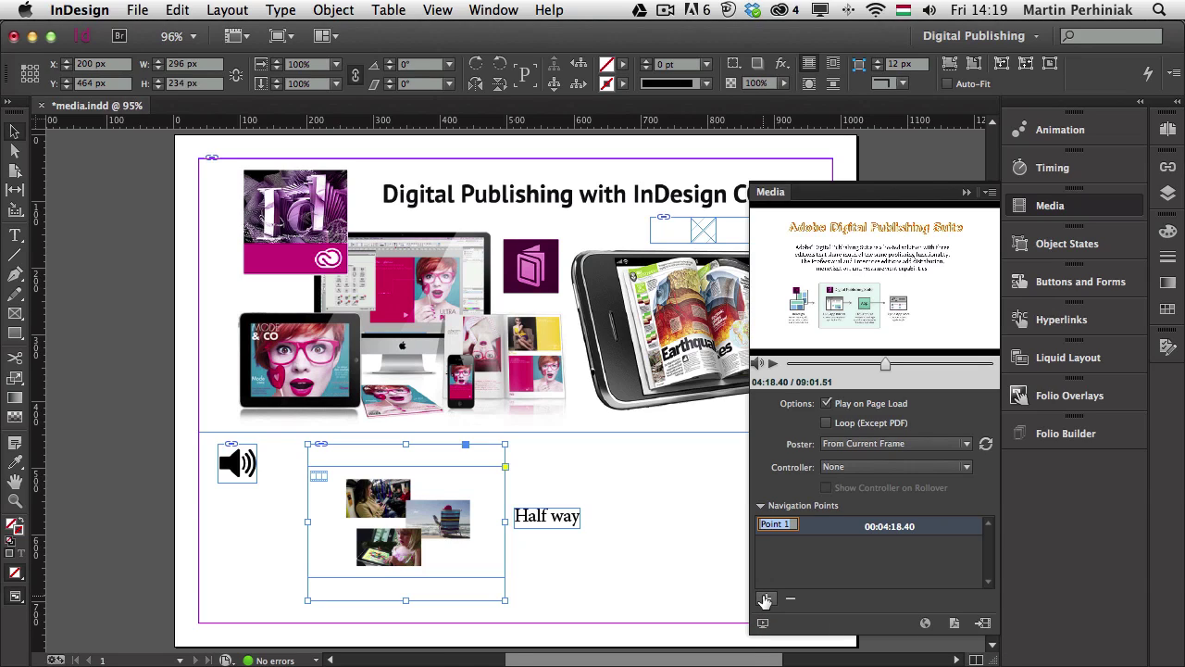
pyautogui.write('half way')
pyautogui.press('Return')
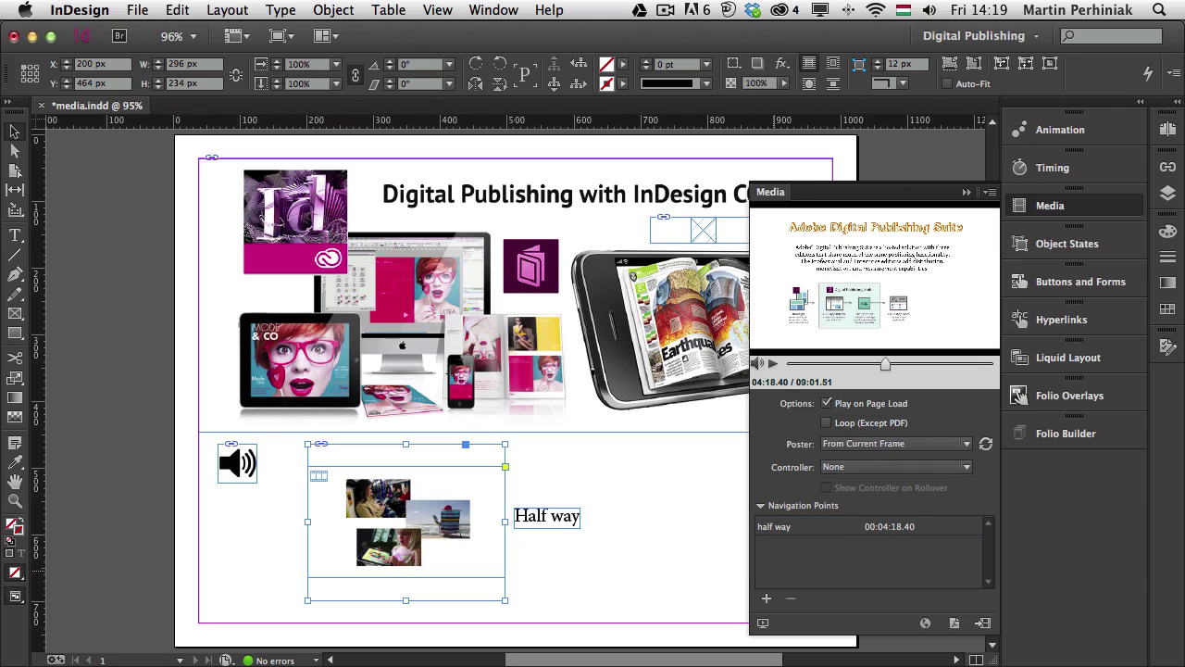
pyautogui.click(571, 519)
# - Set the Half way button's video Point to 'half way' and open the SWF Preview
pyautogui.click(1092, 282)
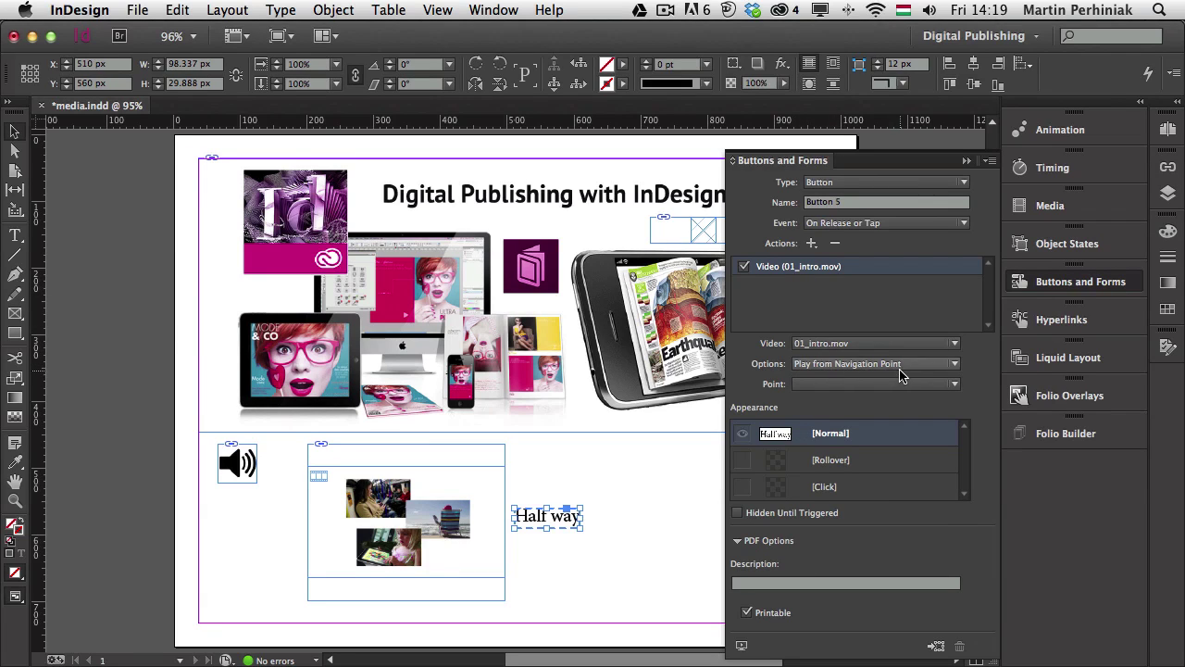
pyautogui.click(942, 385)
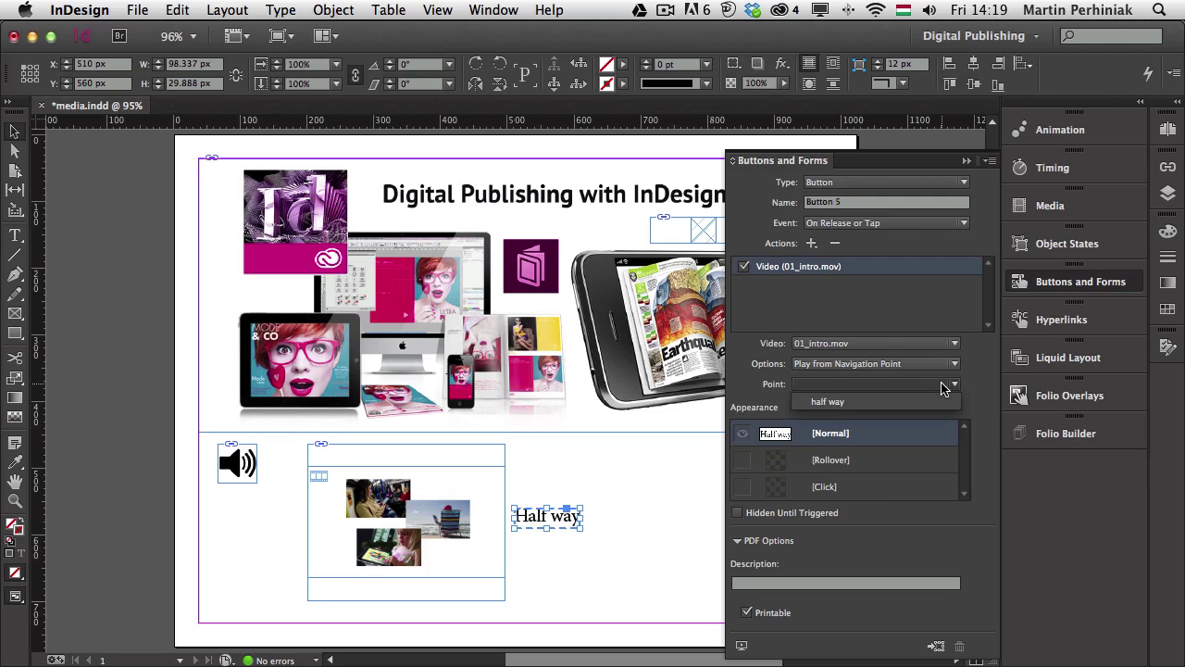
pyautogui.click(851, 402)
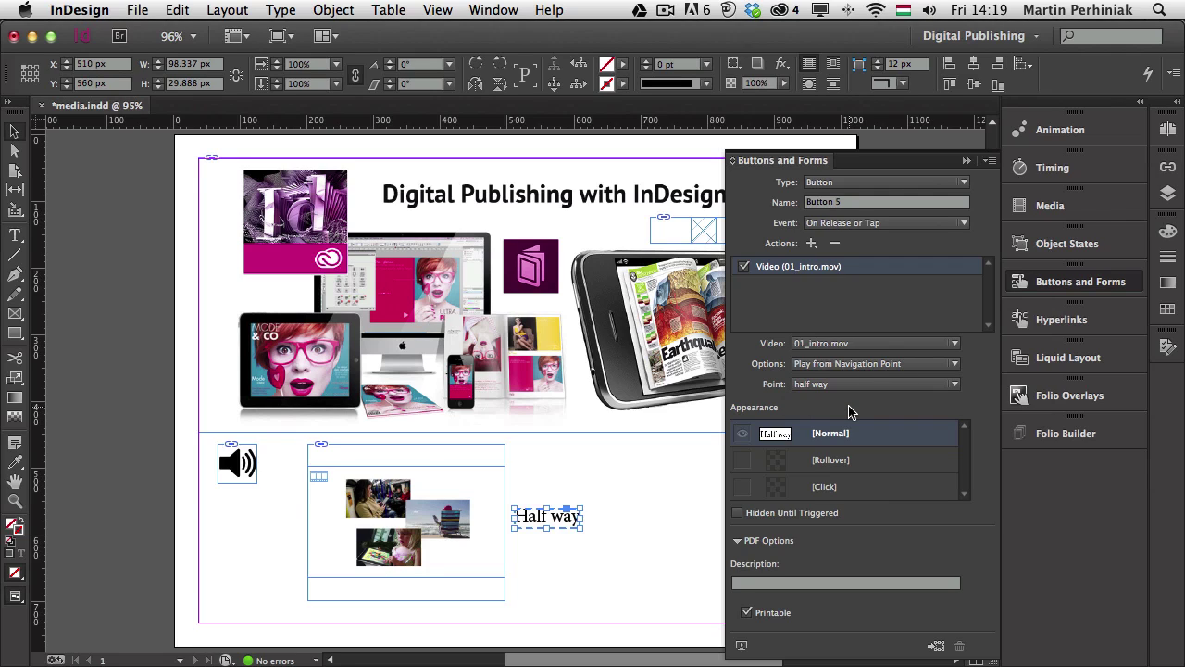
pyautogui.click(741, 645)
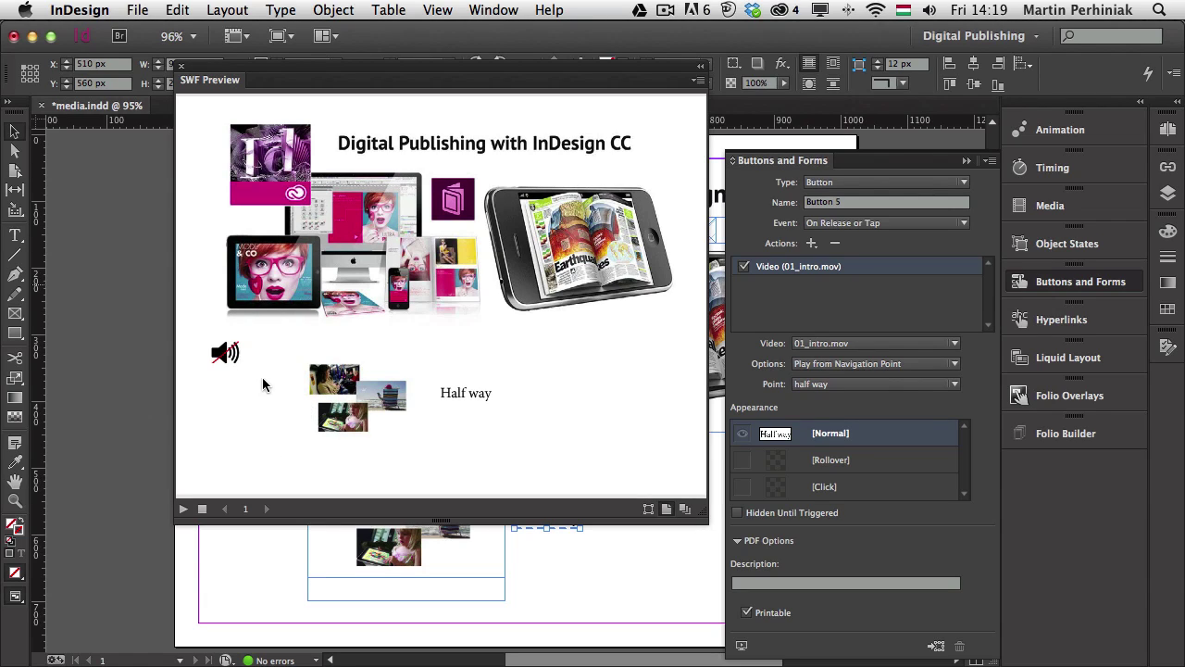
# - Play the intro video in SWF Preview, then jump it to the Half way point
pyautogui.click(363, 400)
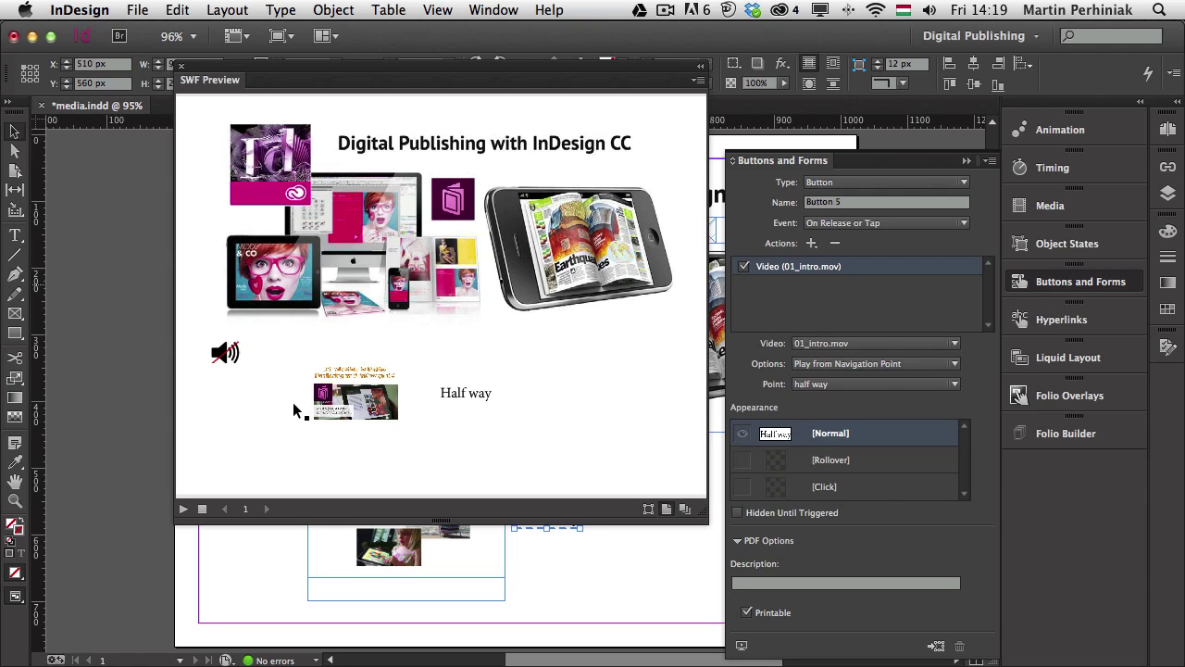
pyautogui.click(463, 398)
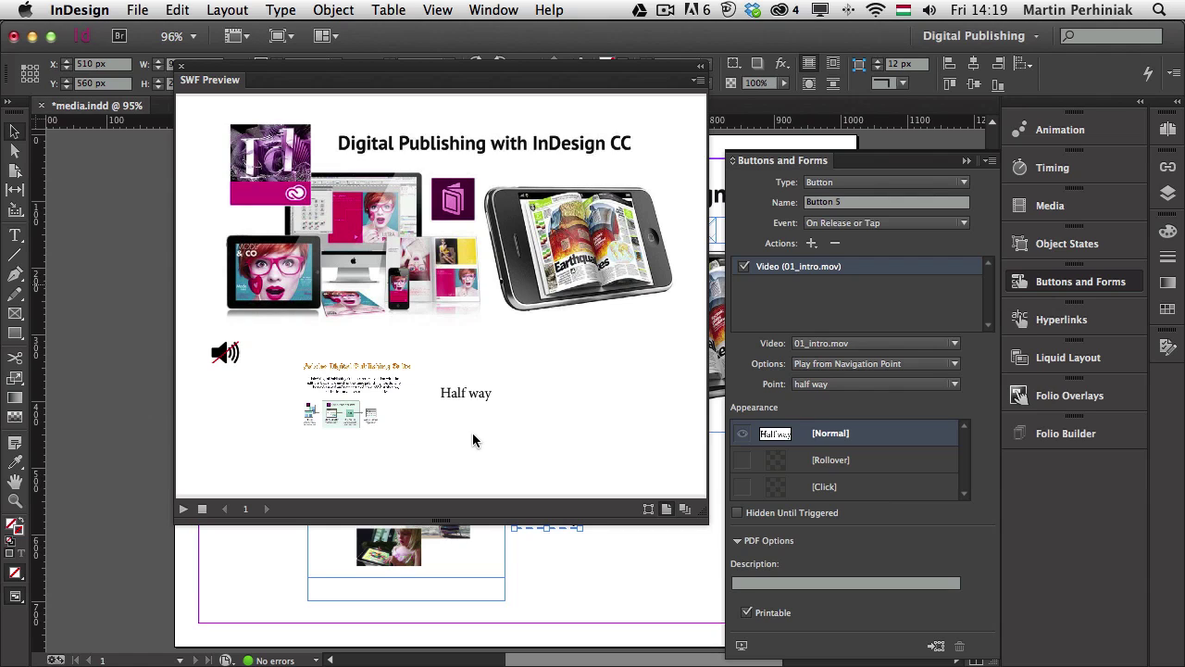
# - Close the preview and enable Play Full Screen for the intro video in Folio Overlays
pyautogui.click(183, 68)
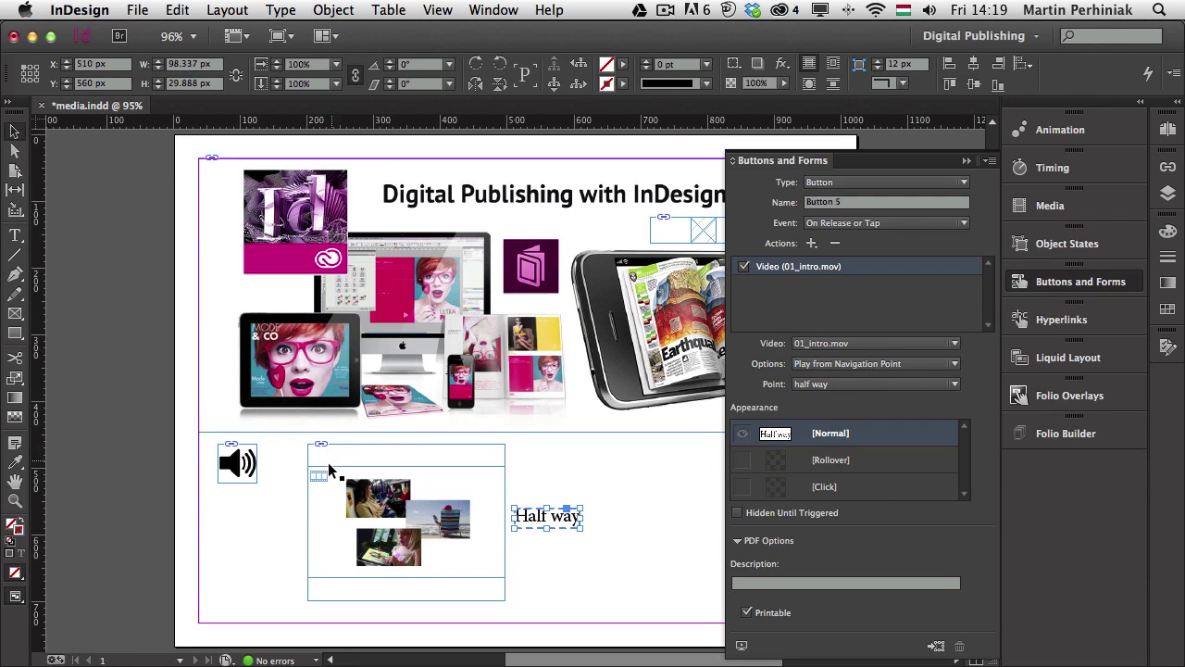
pyautogui.click(269, 541)
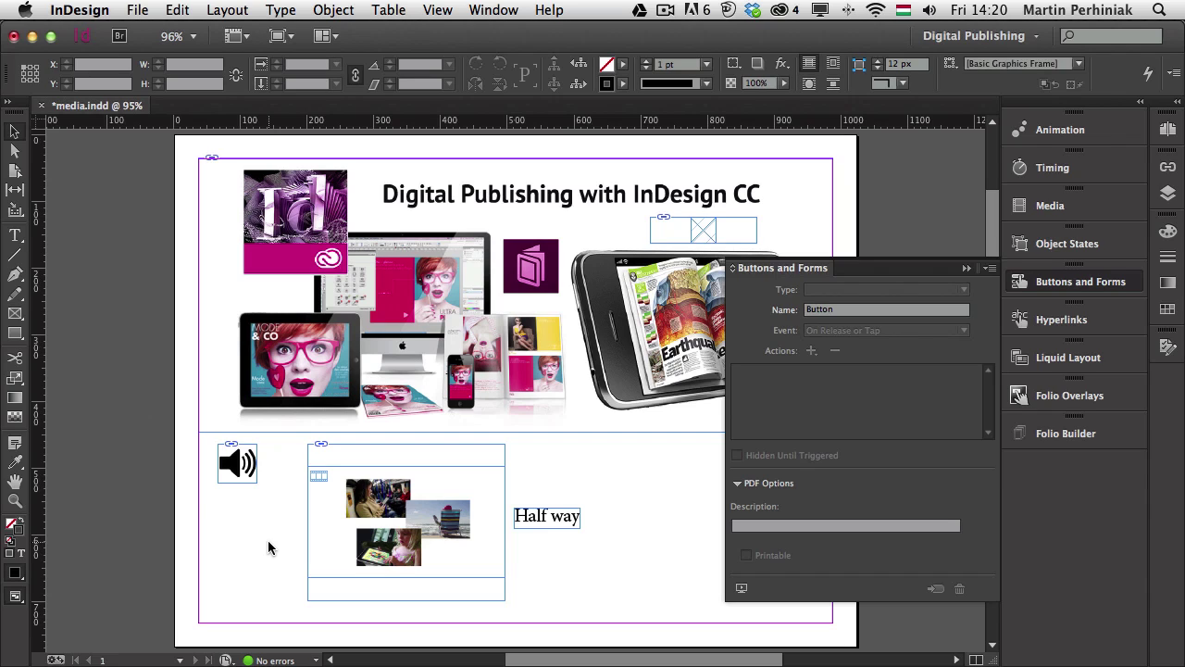
pyautogui.click(478, 485)
pyautogui.click(1043, 400)
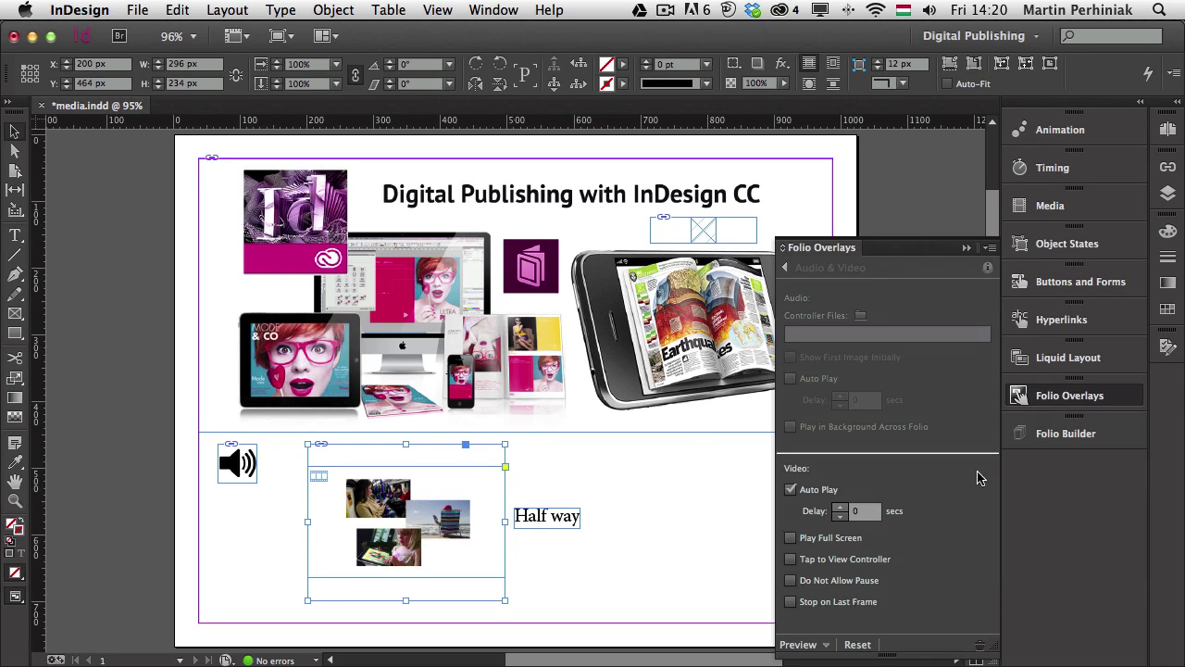
pyautogui.click(830, 541)
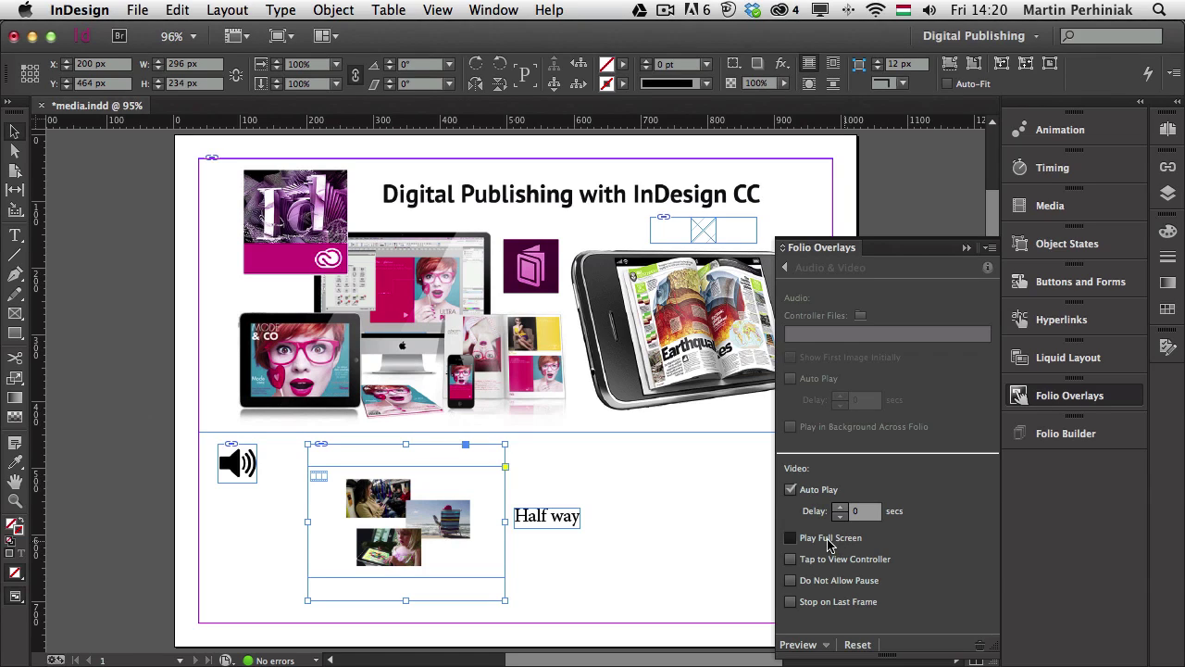
pyautogui.click(826, 647)
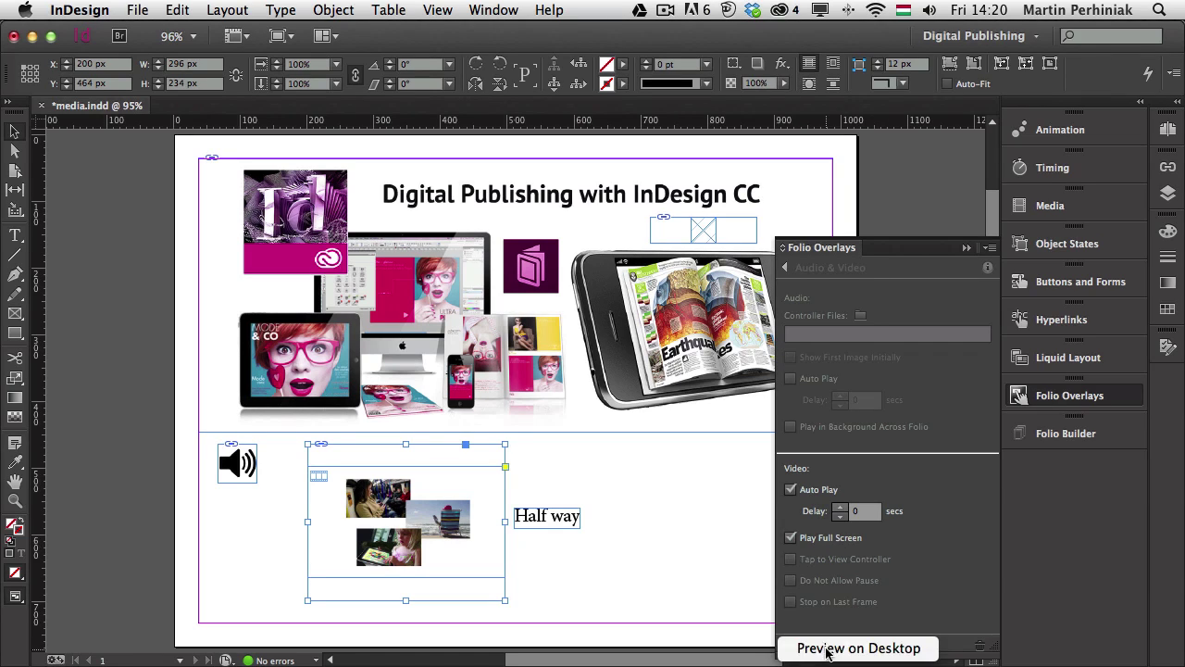
# - Preview the folio on the desktop and zoom Content Viewer out to 75%
pyautogui.click(840, 648)
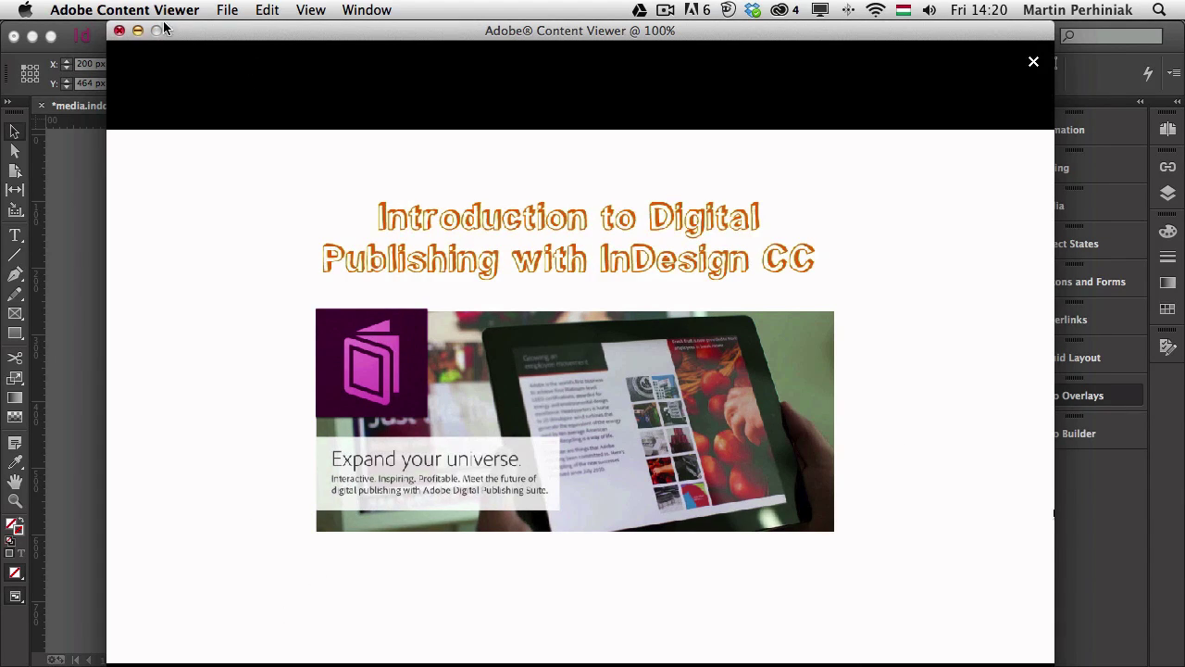
pyautogui.click(296, 10)
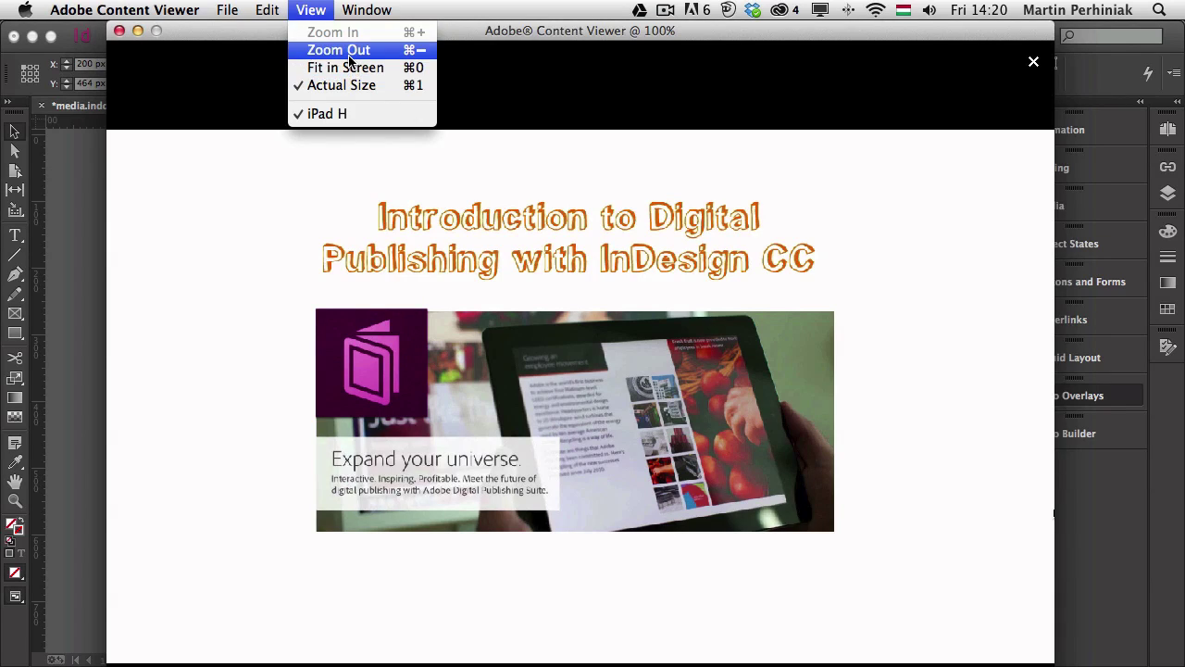
pyautogui.click(349, 60)
# - Mute, pause and scrub the video to 1:35, toggle full screen, then quit Content Viewer
pyautogui.click(309, 518)
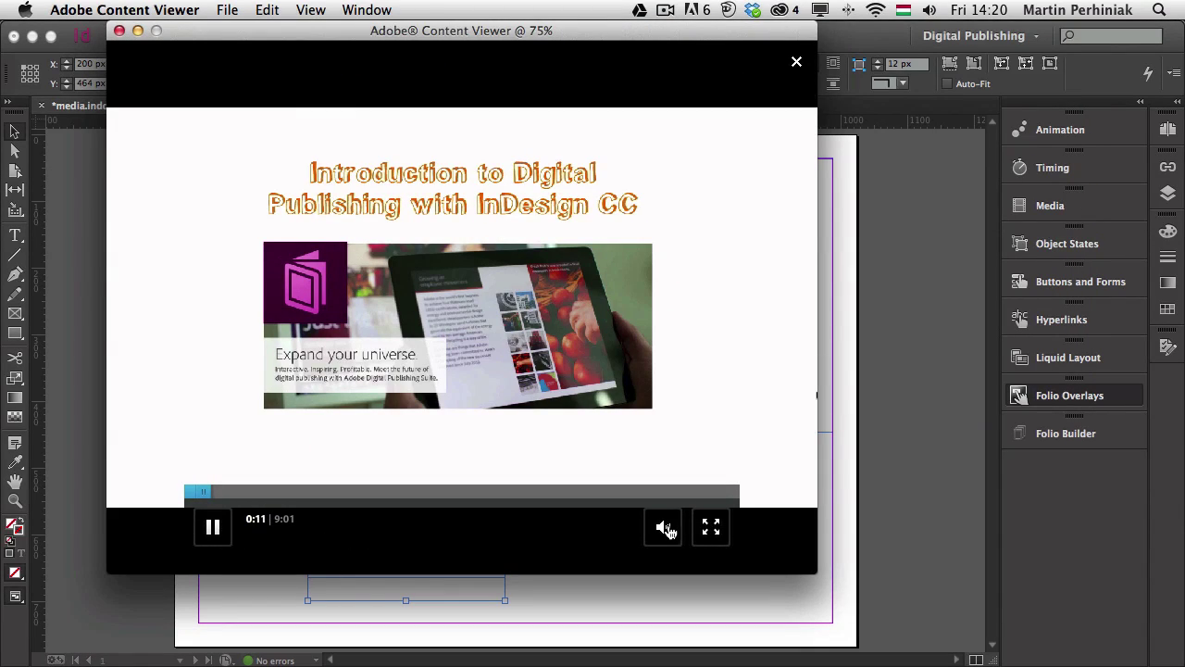
pyautogui.click(667, 530)
pyautogui.click(212, 526)
pyautogui.moveTo(205, 494); pyautogui.dragTo(288, 497)
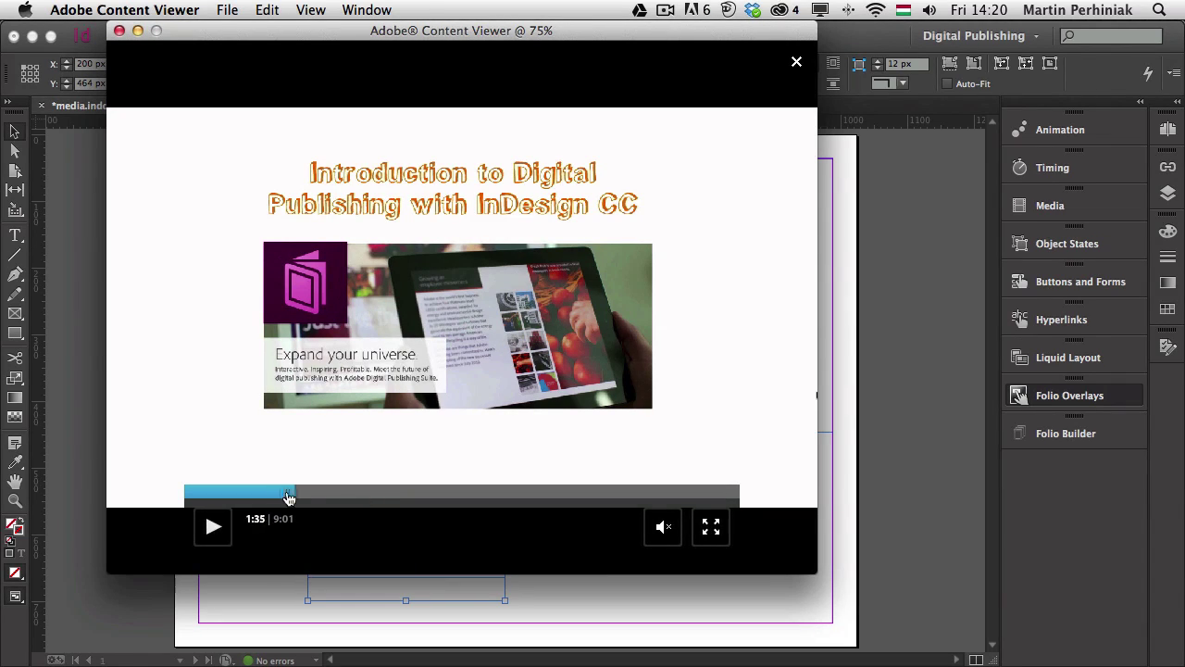
pyautogui.click(718, 530)
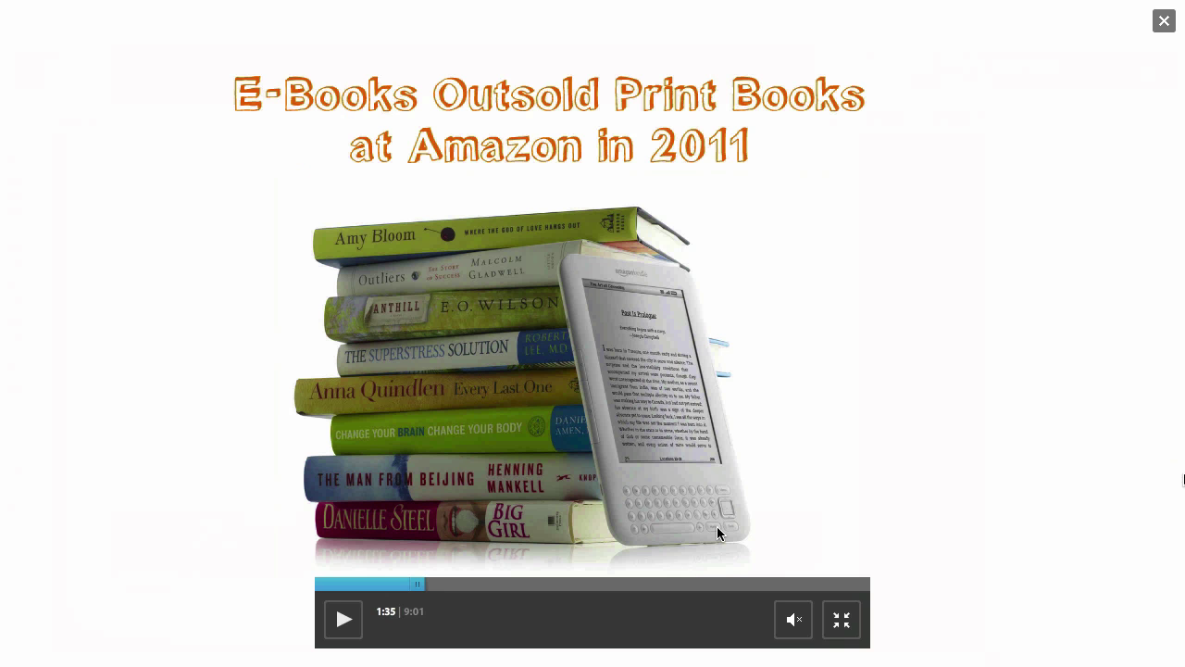
pyautogui.click(841, 620)
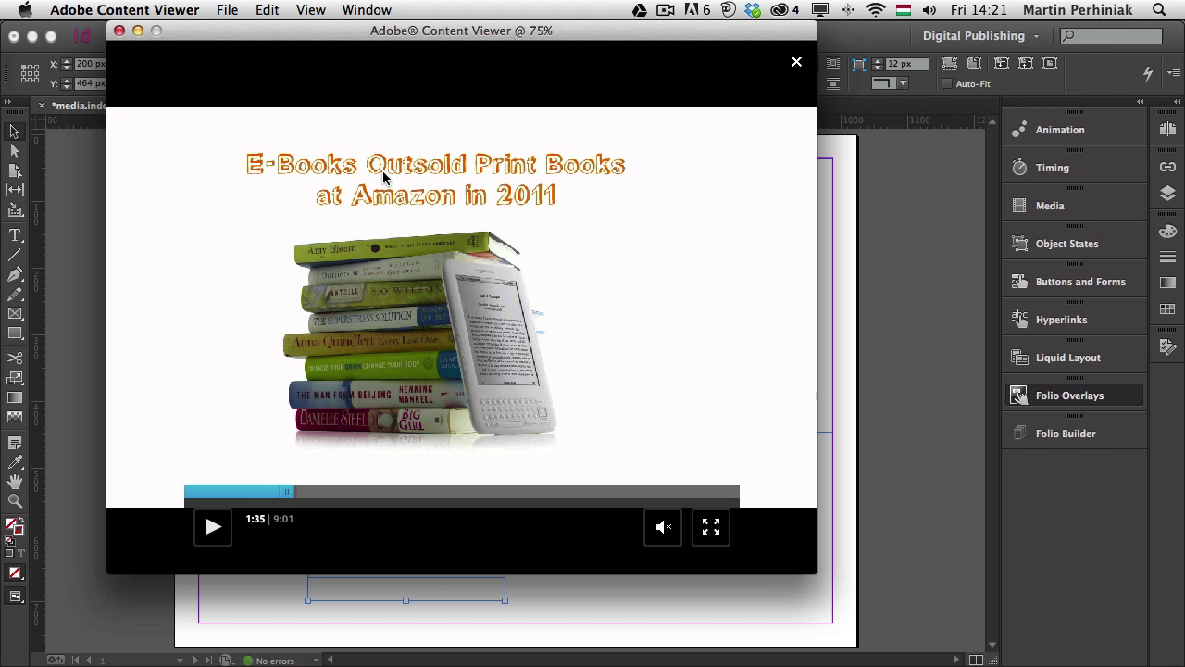
pyautogui.click(796, 65)
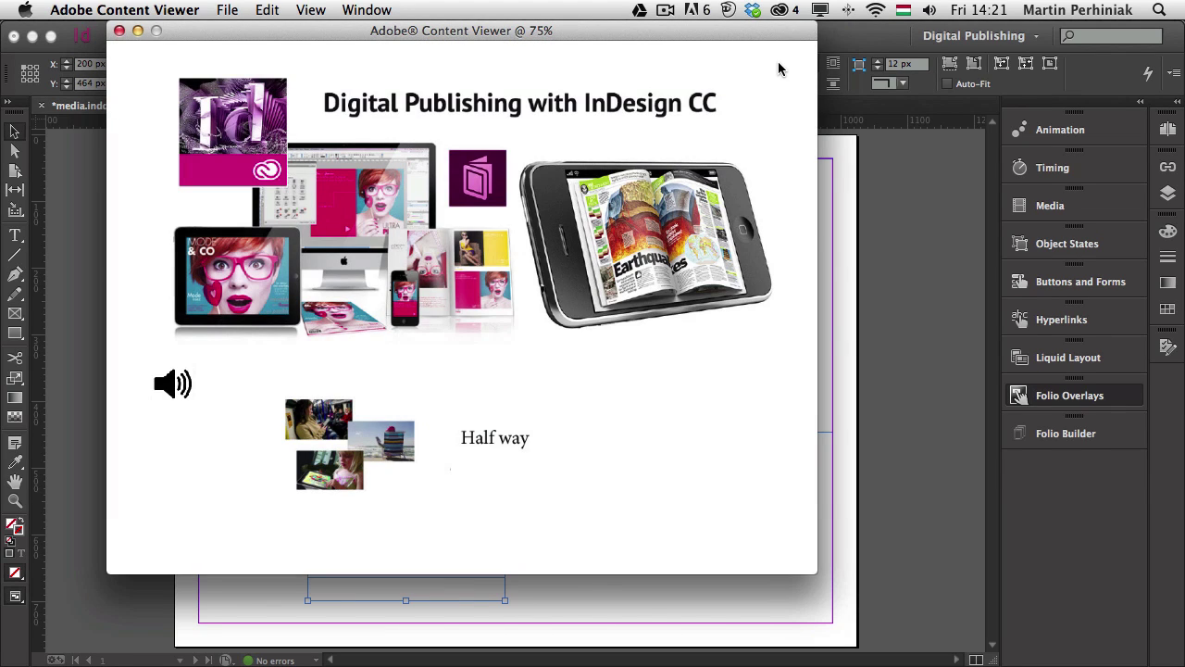
pyautogui.press('super+q')
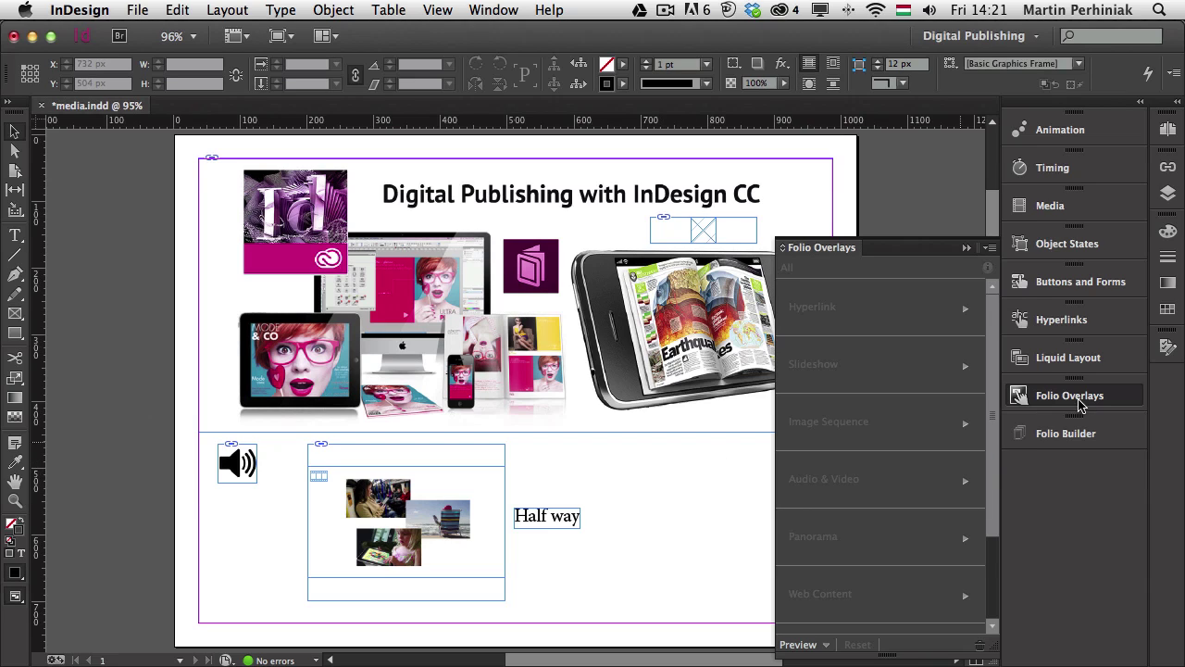
# - Draw an empty rectangle frame right of the Half way text and start placing a video from a URL
pyautogui.click(1060, 211)
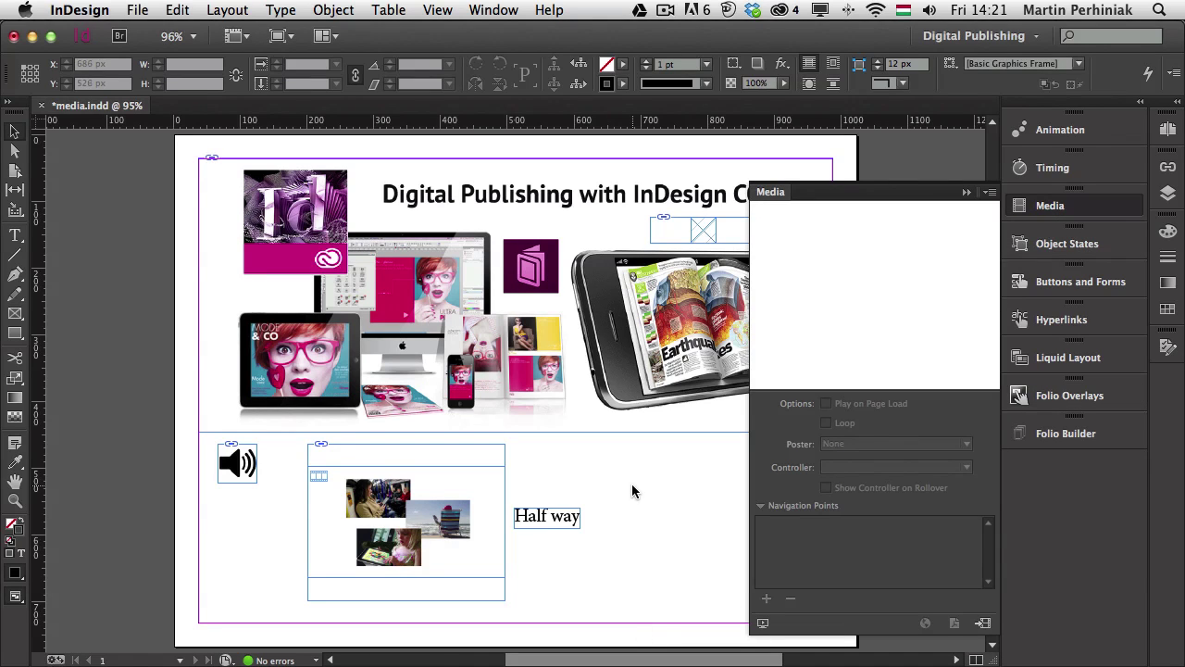
pyautogui.click(15, 313)
pyautogui.moveTo(567, 453); pyautogui.dragTo(741, 542)
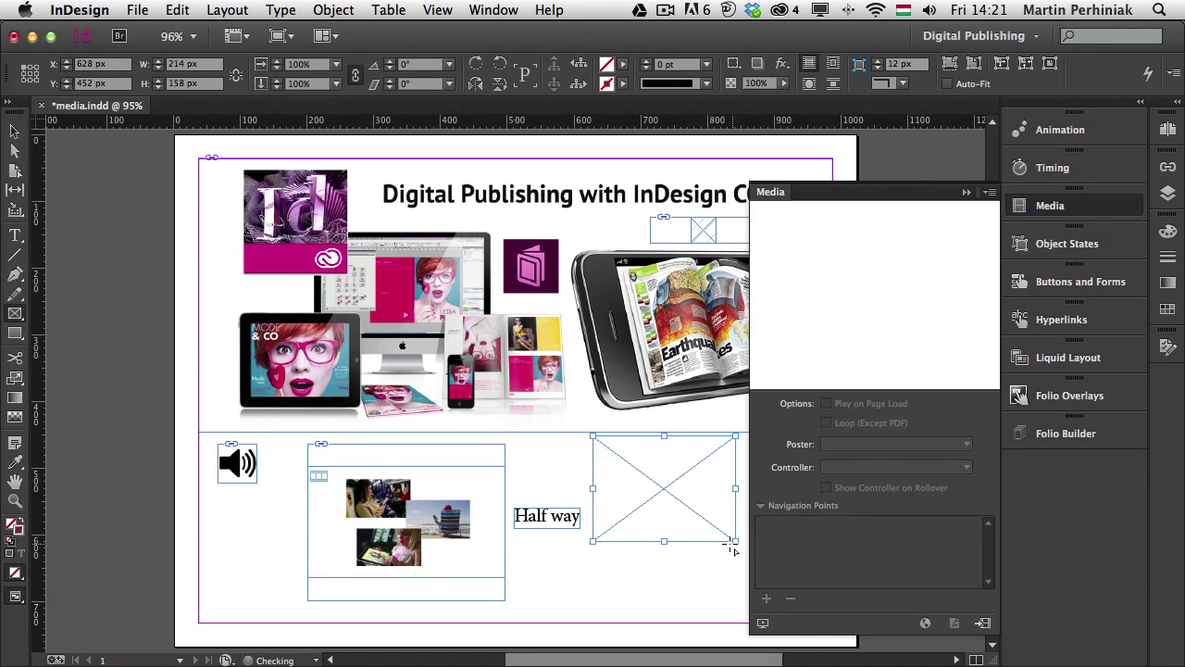
pyautogui.press('v')
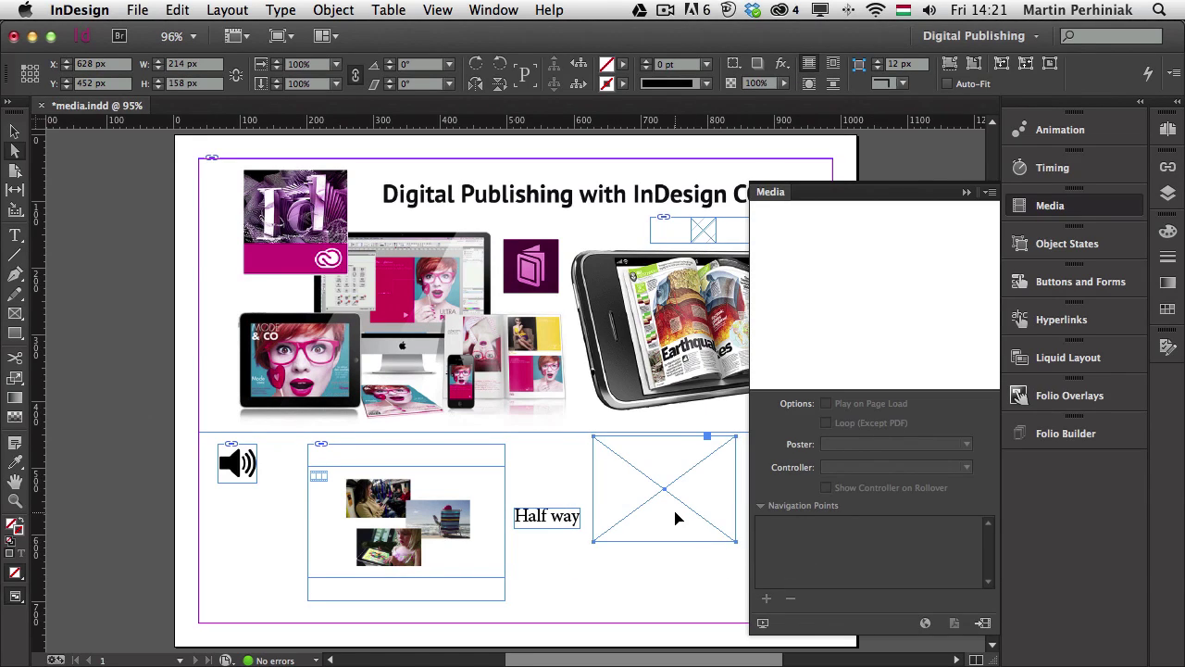
pyautogui.click(923, 623)
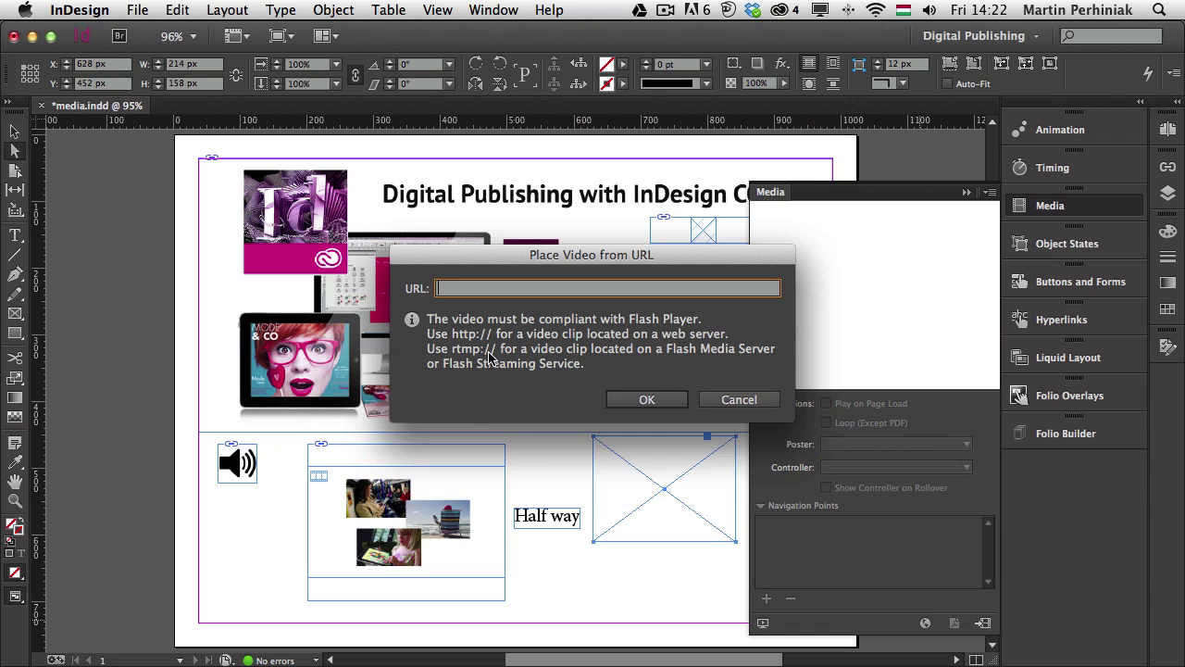
# - Cancel the URL dialog and delete both the empty frame and the old intro video frame
pyautogui.click(771, 404)
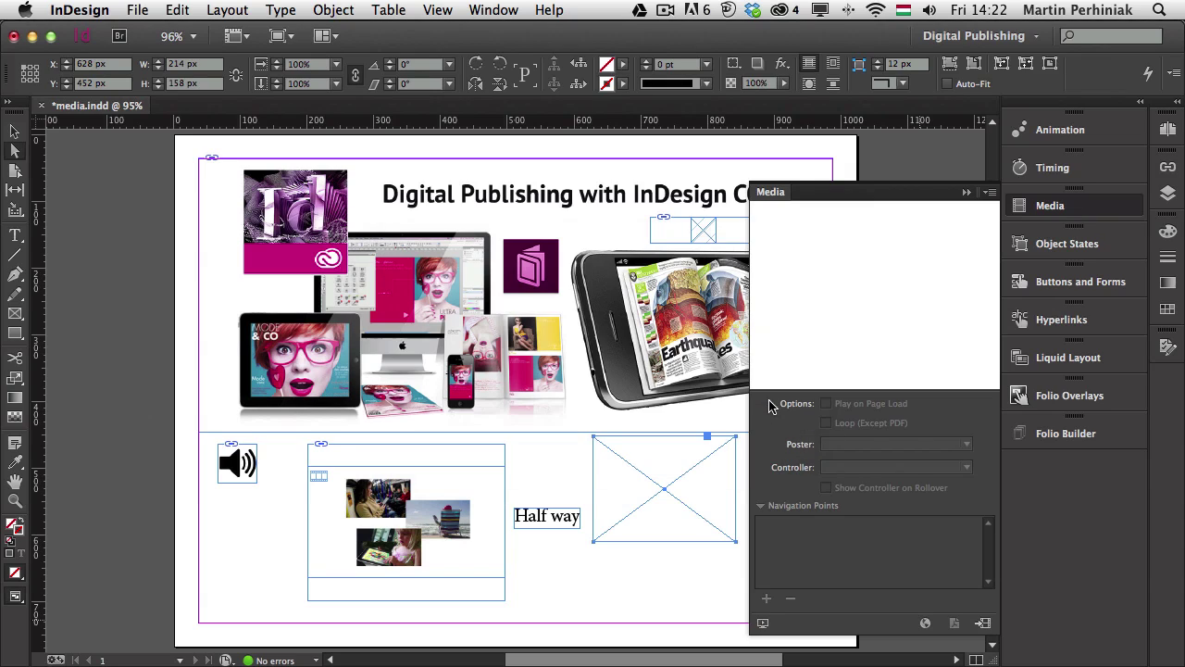
pyautogui.moveTo(642, 476); pyautogui.dragTo(638, 497)
pyautogui.press('Delete')
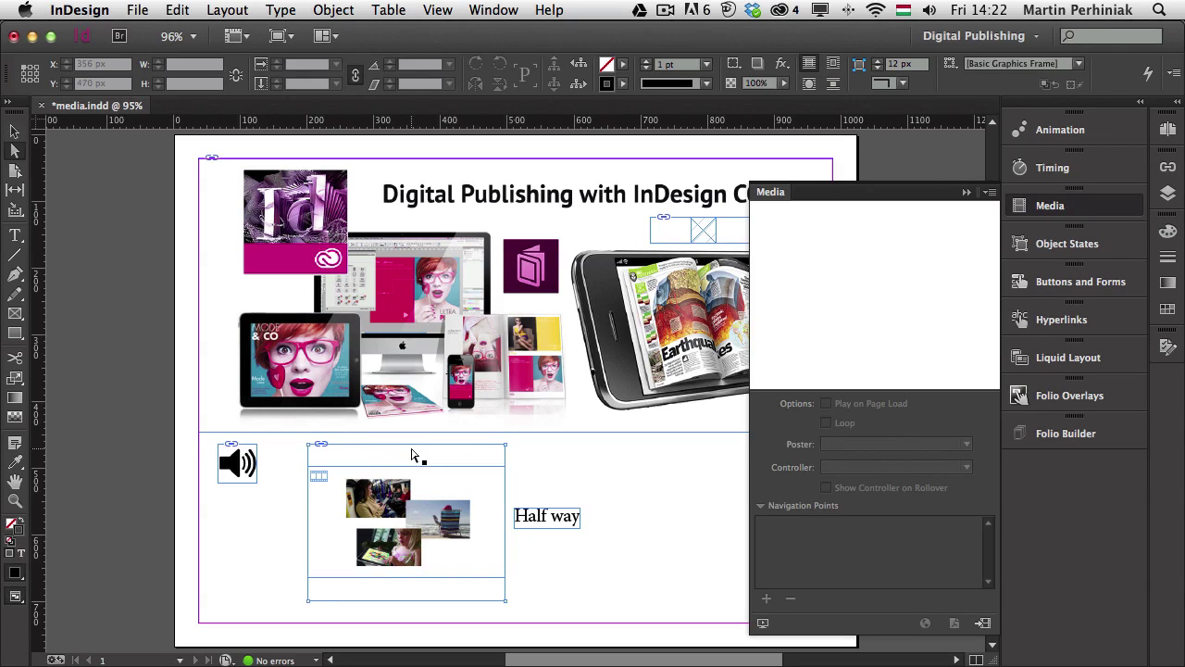
pyautogui.moveTo(411, 455); pyautogui.dragTo(366, 452)
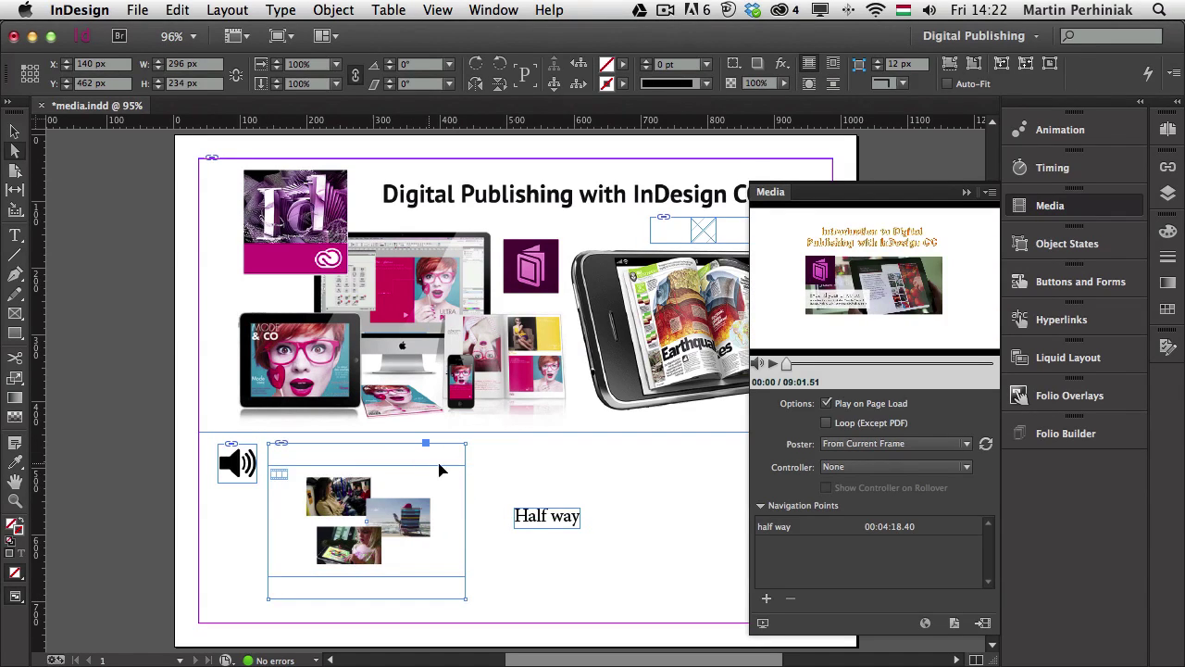
pyautogui.press('Delete')
# - Dismiss the alert, delete the Half way text frame, and dock the Media panel
pyautogui.click(521, 524)
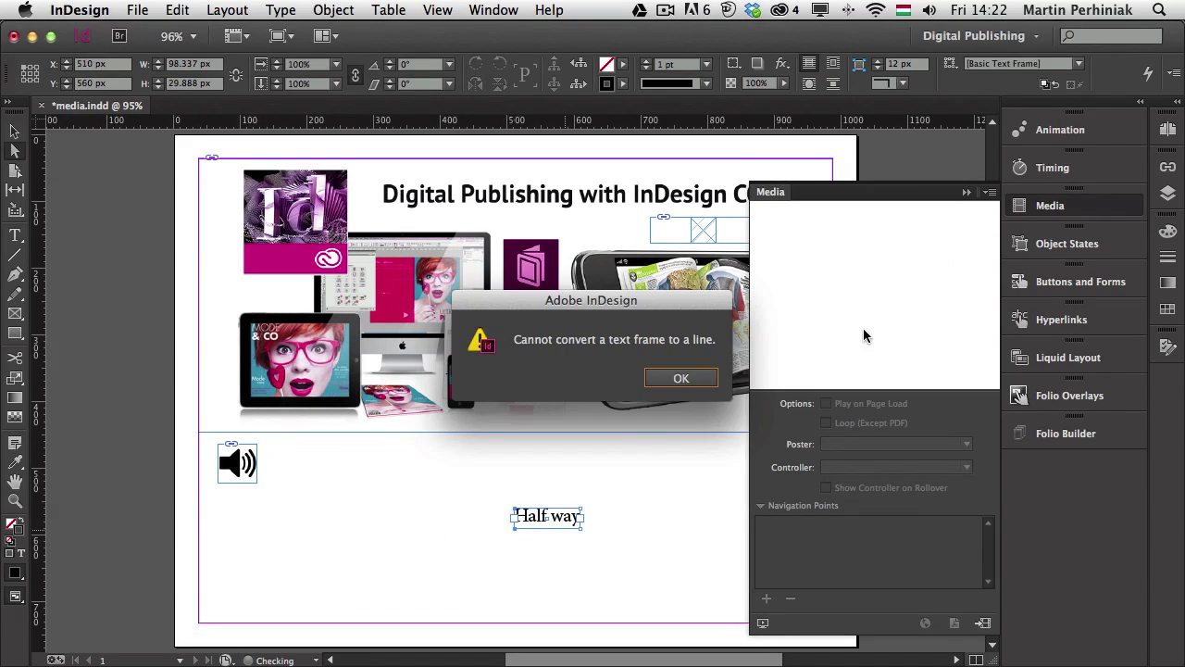
pyautogui.click(682, 378)
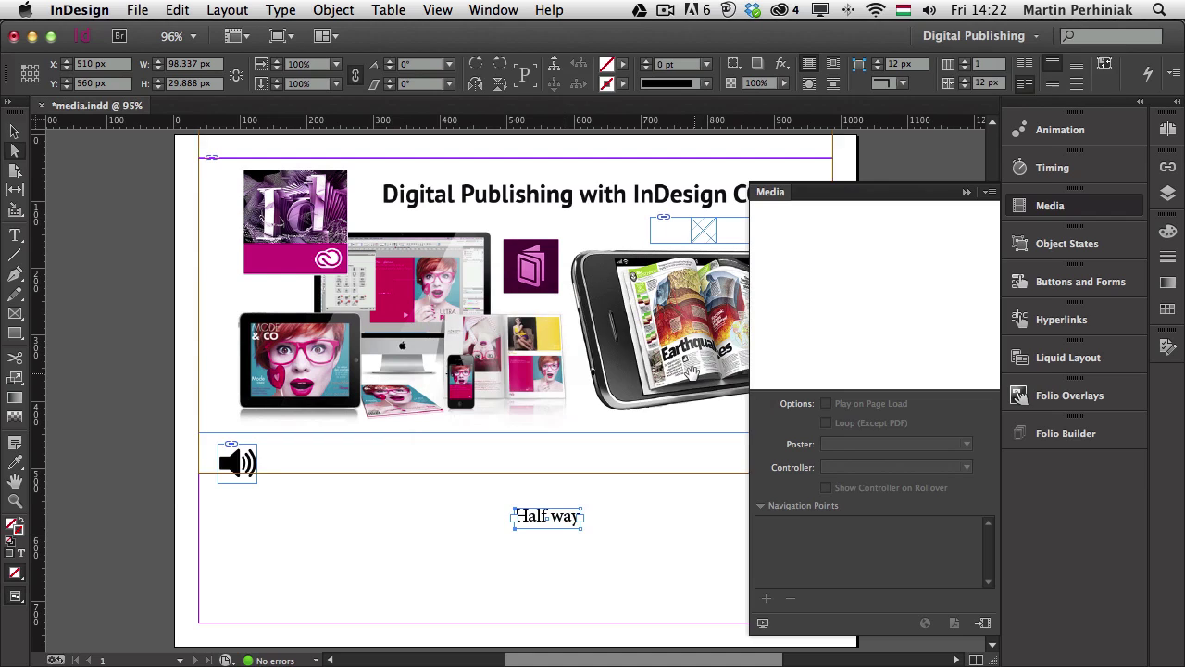
pyautogui.click(624, 514)
pyautogui.click(566, 523)
pyautogui.press('Delete')
pyautogui.click(453, 499)
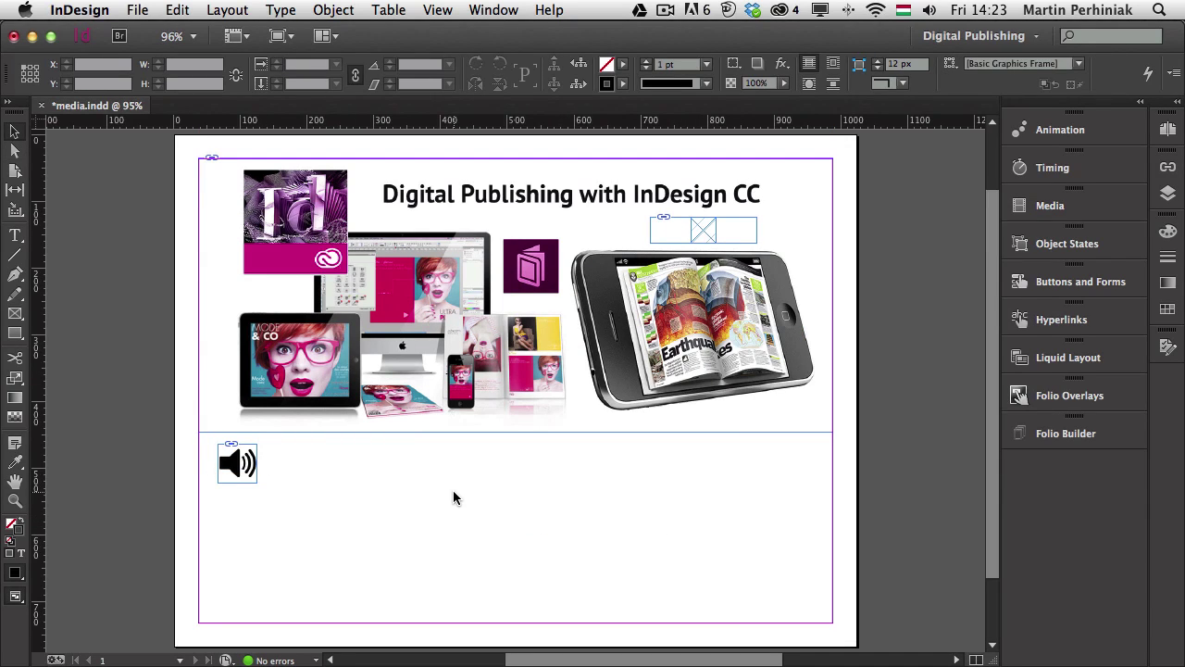
# - In Chrome, copy the embed code of the YouTube video on the tutorial page
pyautogui.press('super+Tab')
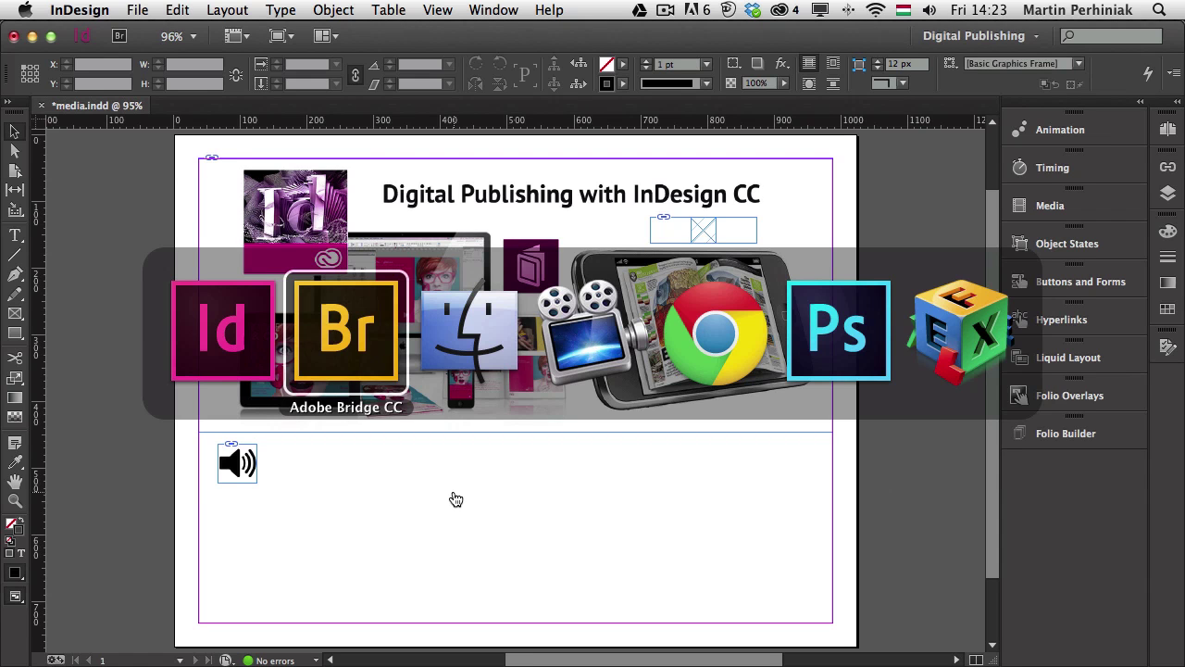
pyautogui.press('super+Tab')
pyautogui.press('super+Tab')
pyautogui.press('super+Tab')
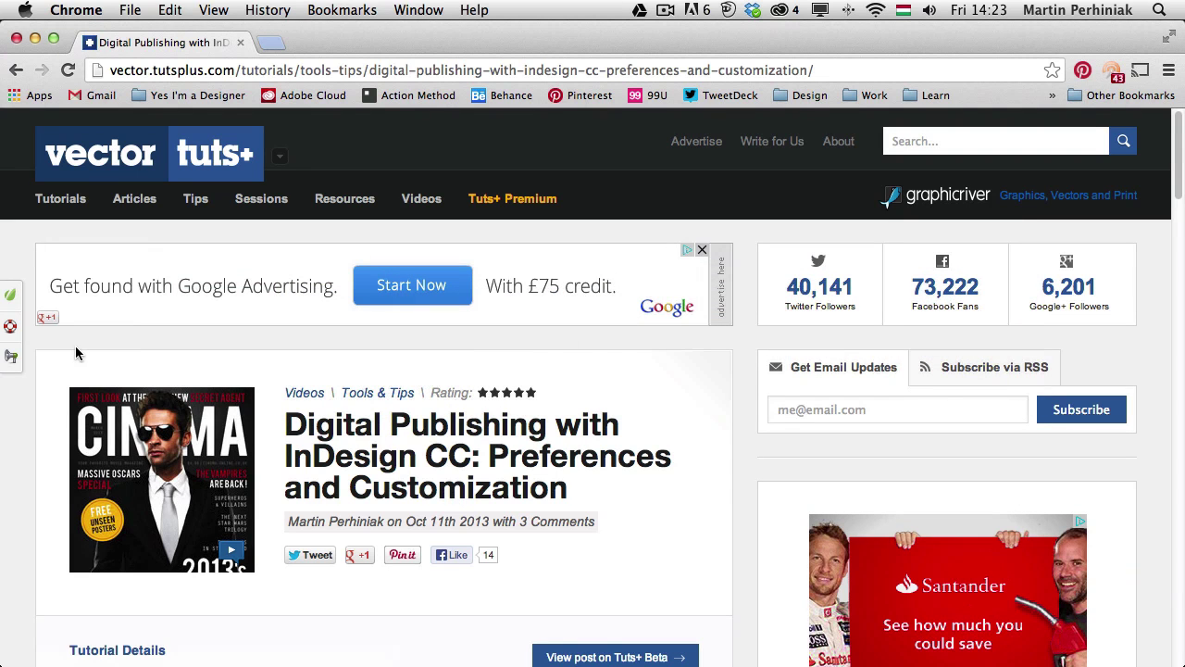
pyautogui.scroll(-5, 57, 396)
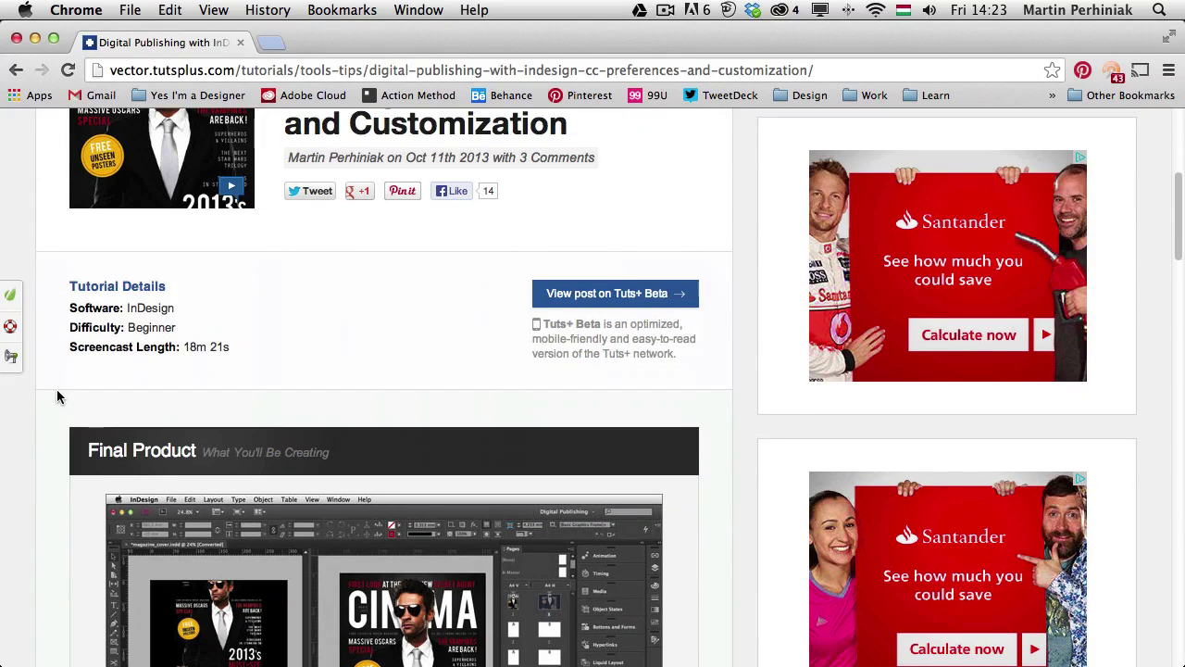
pyautogui.scroll(-8, 56, 396)
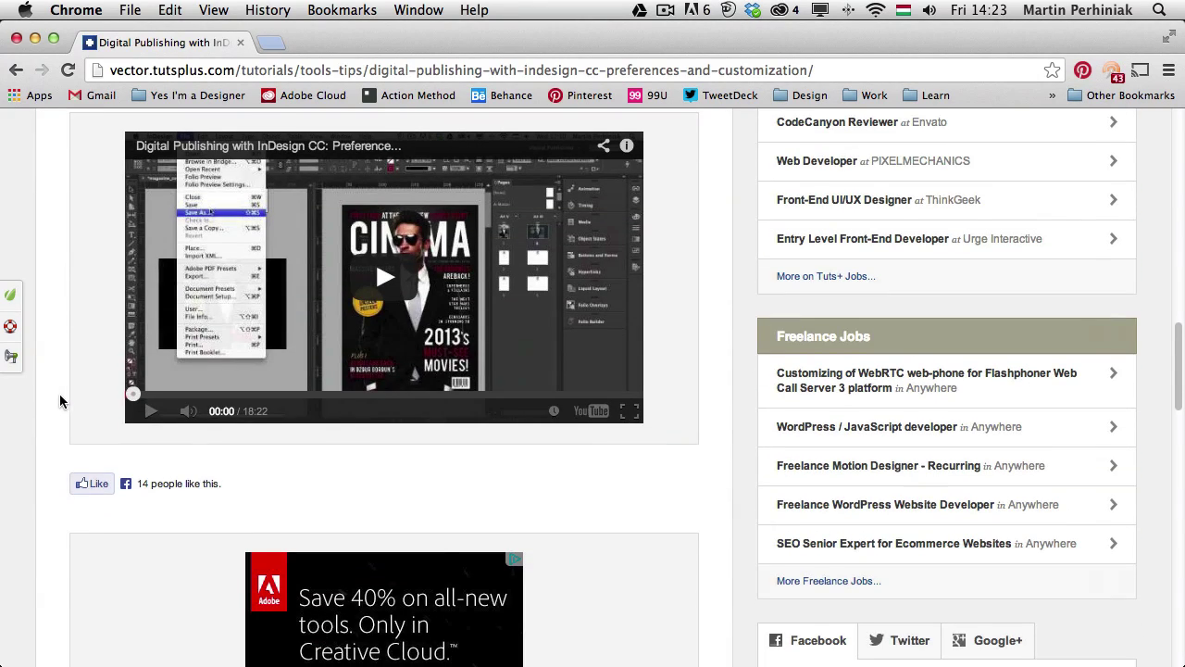
pyautogui.scroll(3, 85, 357)
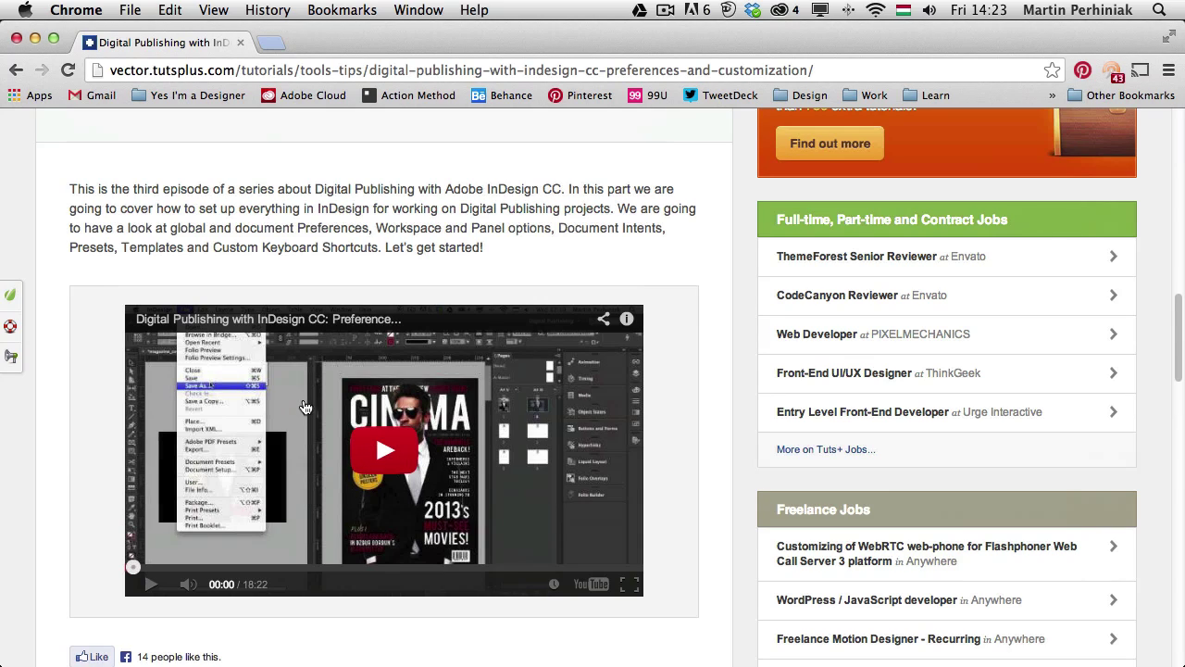
pyautogui.rightClick(491, 381)
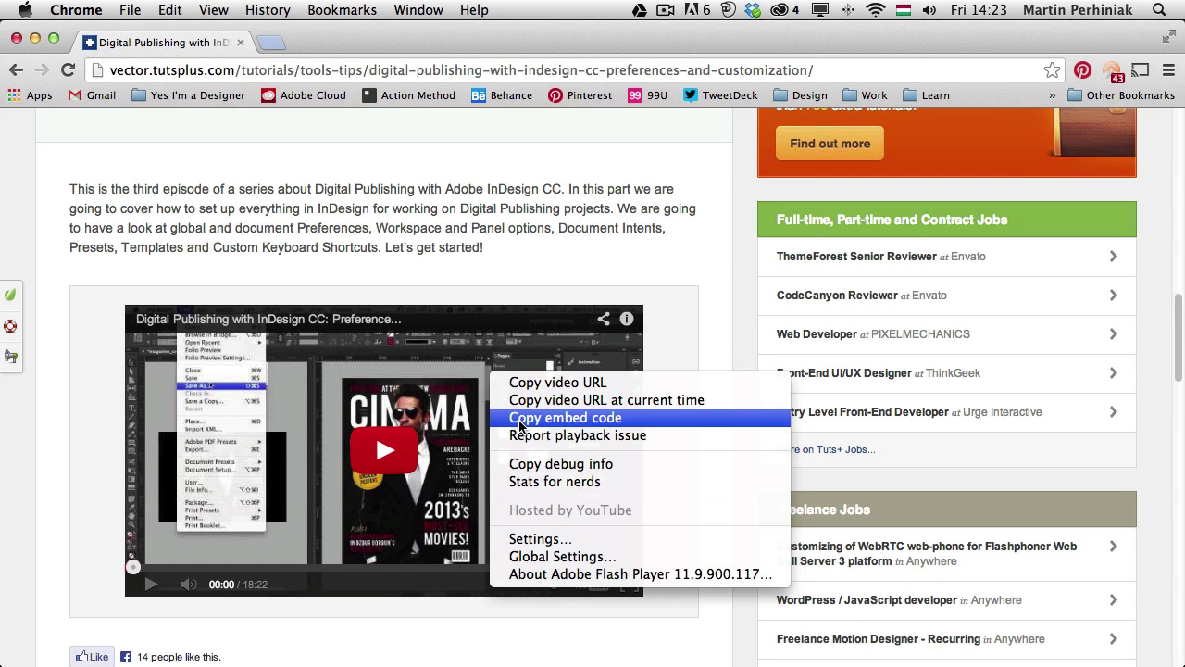
pyautogui.click(520, 418)
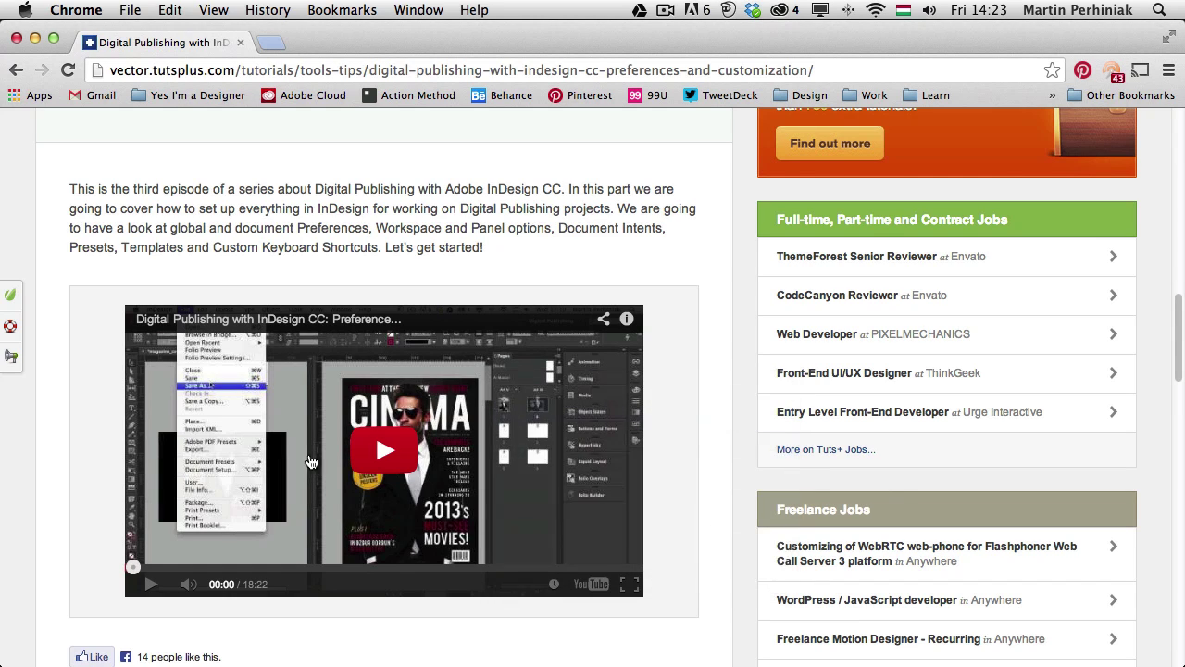
# - Paste the YouTube embed code into InDesign, fit the frame to content, and move it to X 244
pyautogui.press('super+Tab')
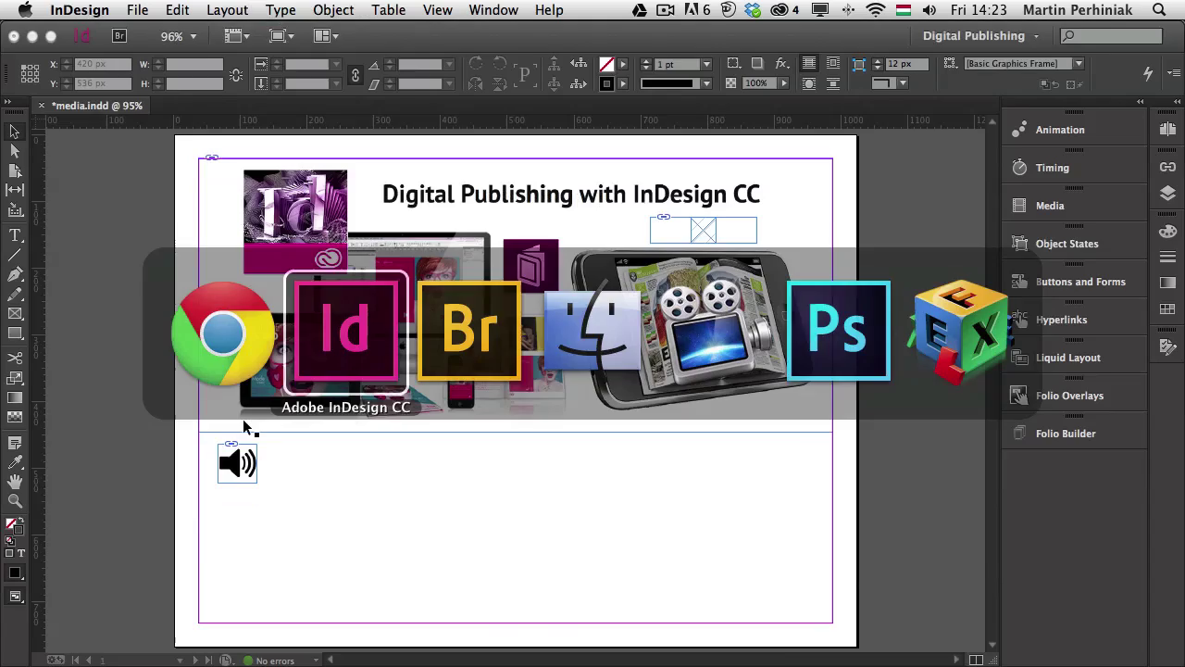
pyautogui.rightClick(520, 483)
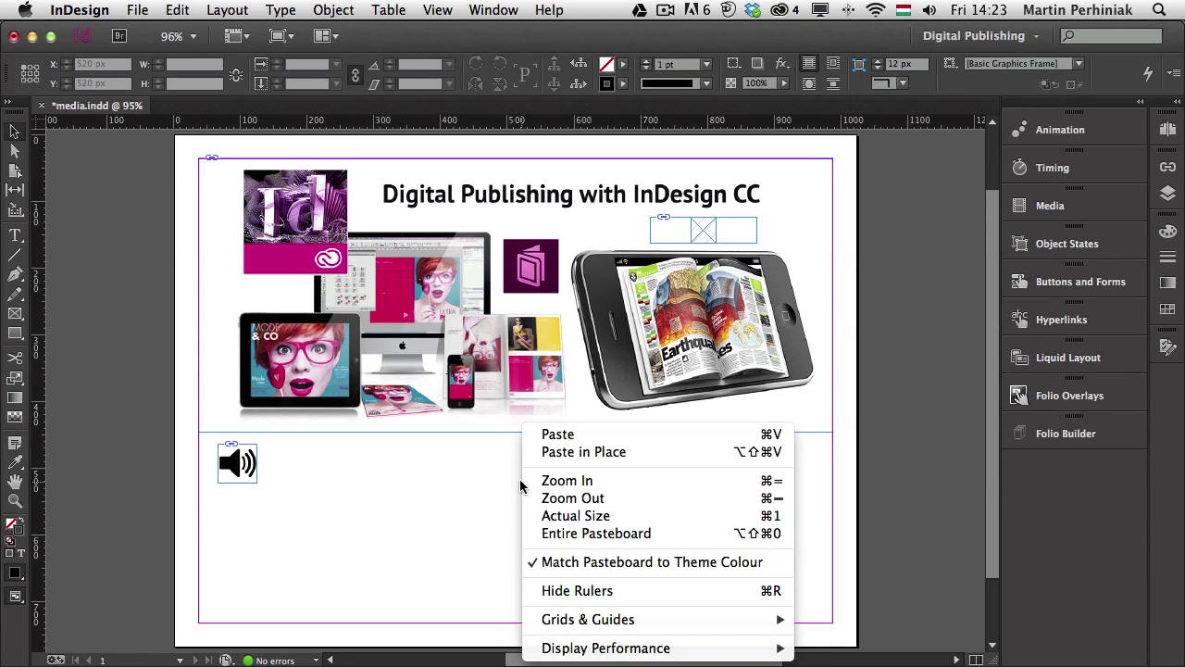
pyautogui.click(564, 443)
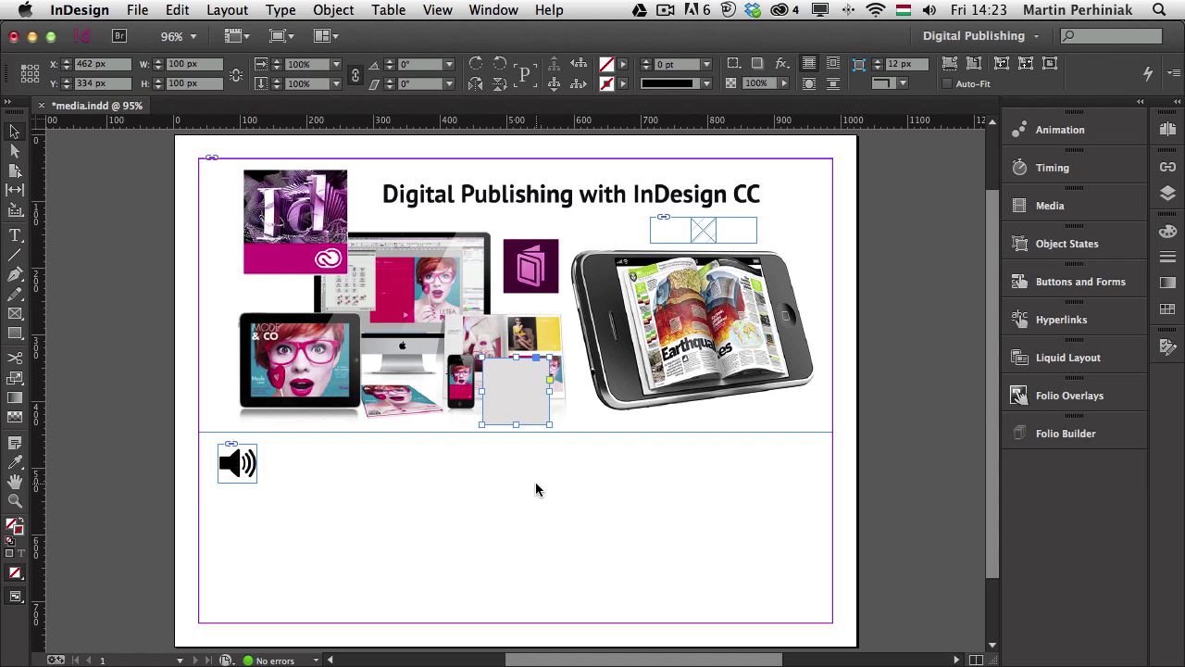
pyautogui.press('super+alt+c')
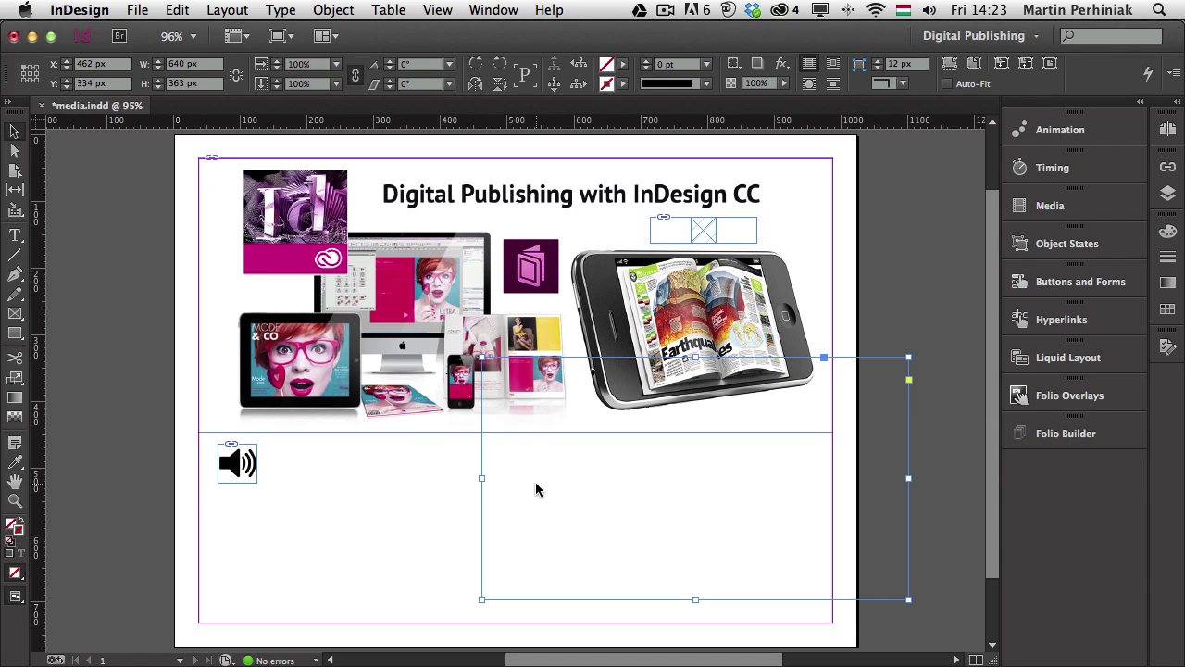
pyautogui.moveTo(535, 482); pyautogui.dragTo(390, 478)
pyautogui.click(332, 10)
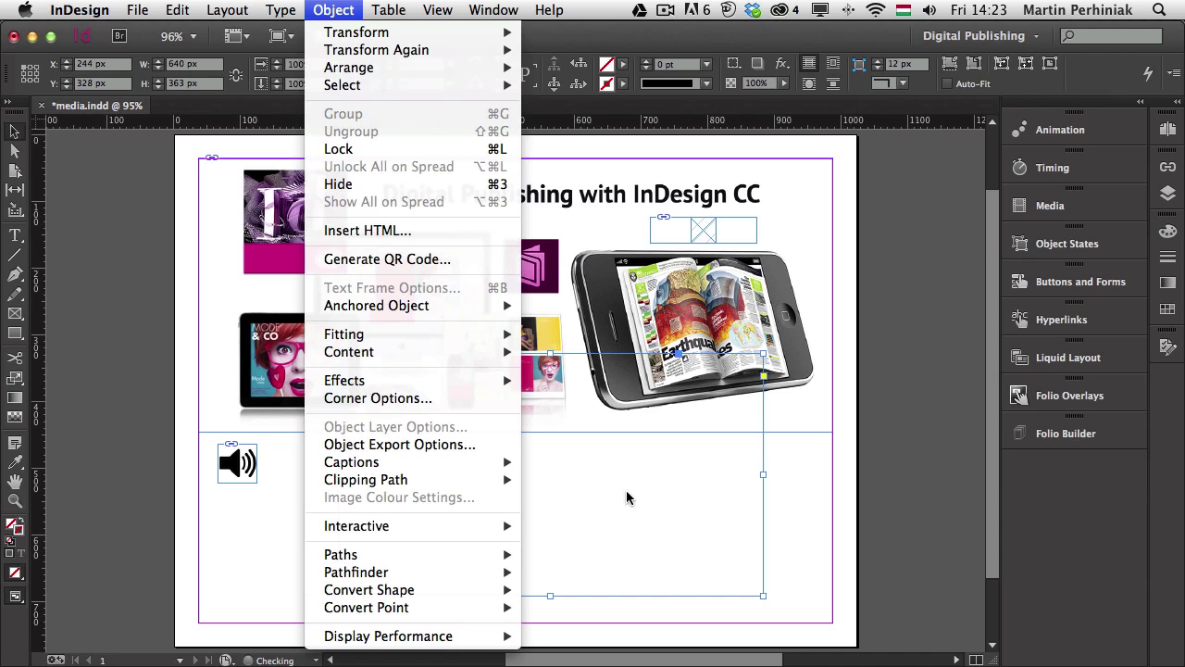
pyautogui.click(570, 478)
pyautogui.rightClick(571, 478)
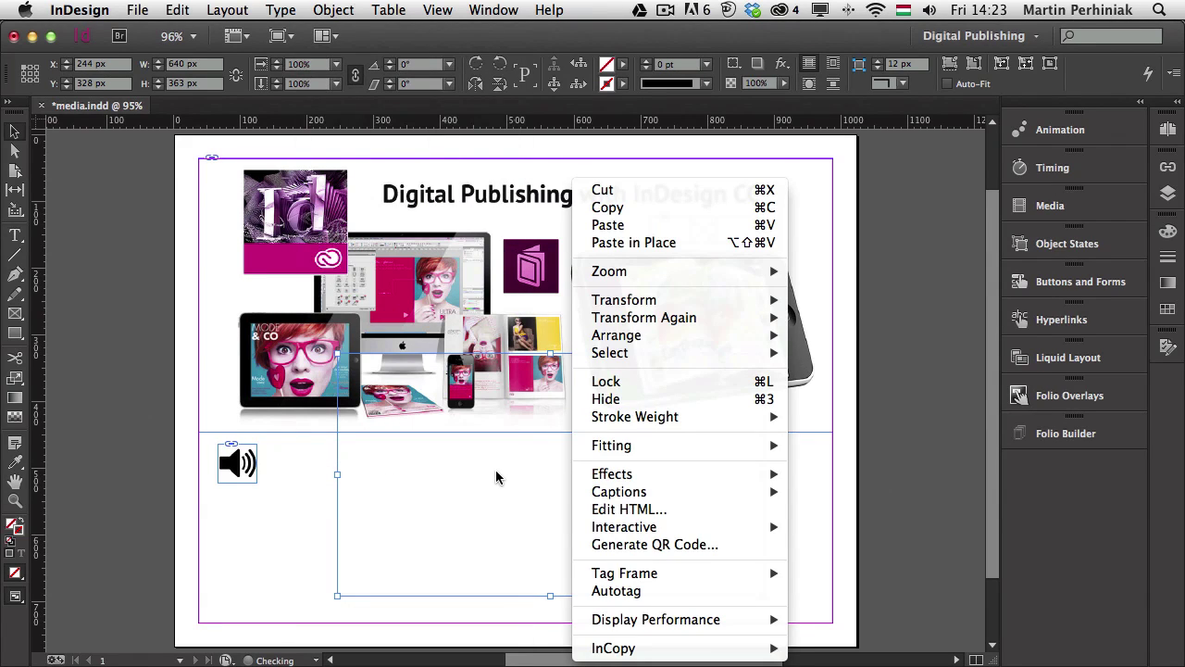
pyautogui.click(648, 517)
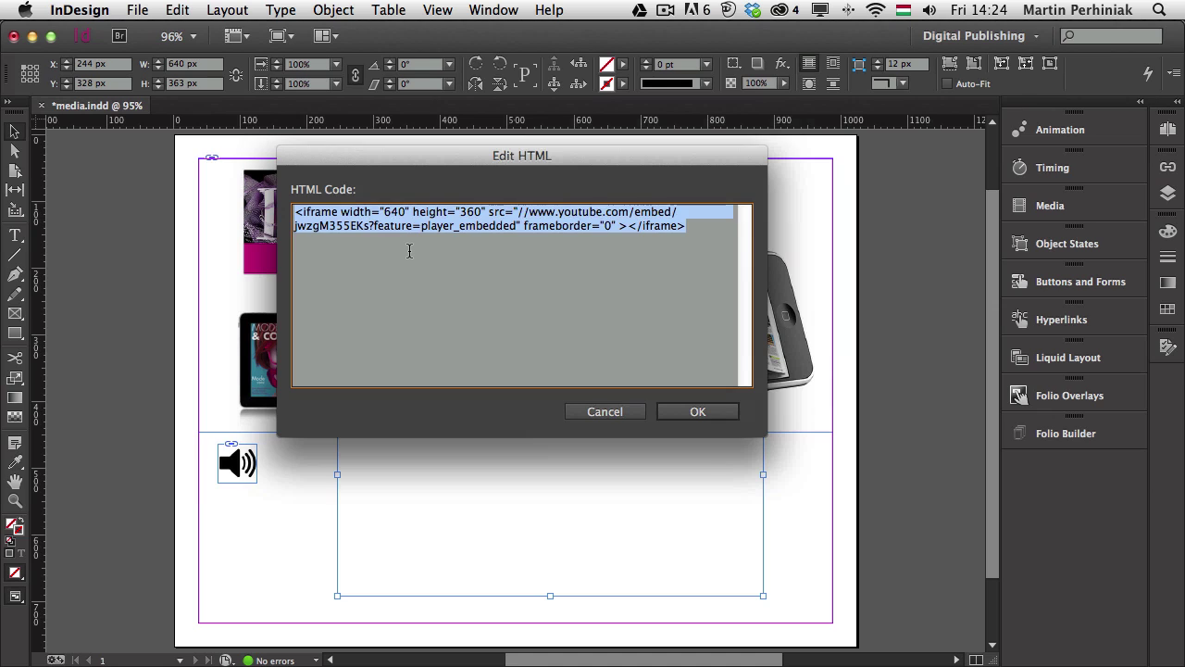
pyautogui.click(523, 213)
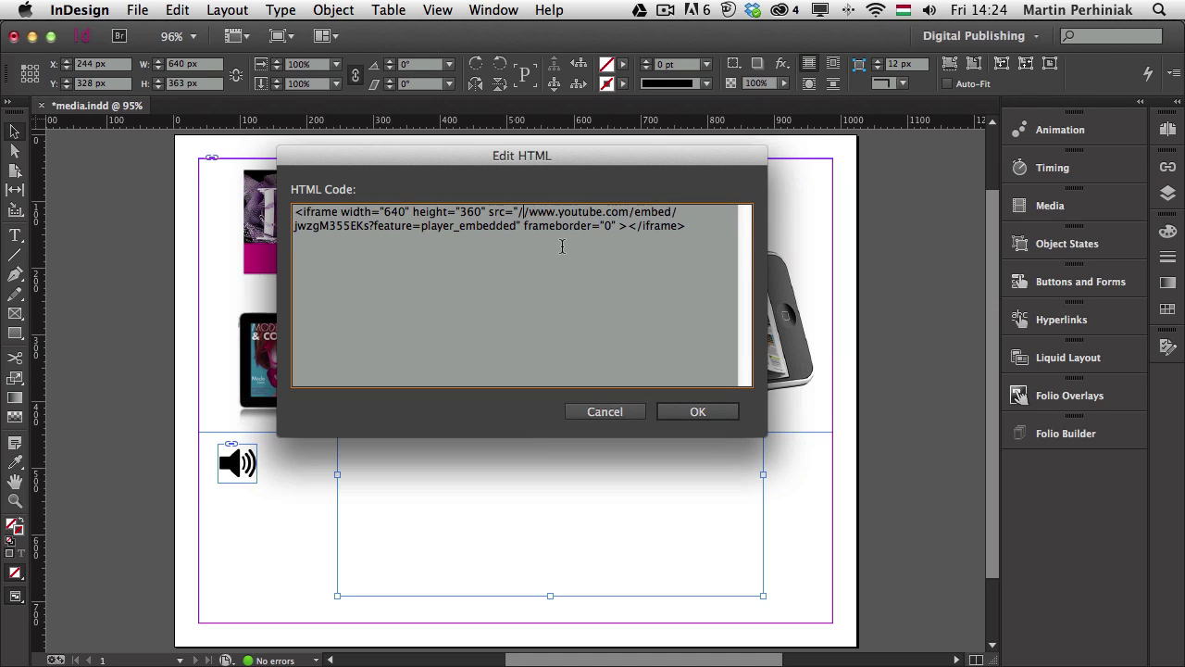
pyautogui.press('BackSpace')
pyautogui.write('htt')
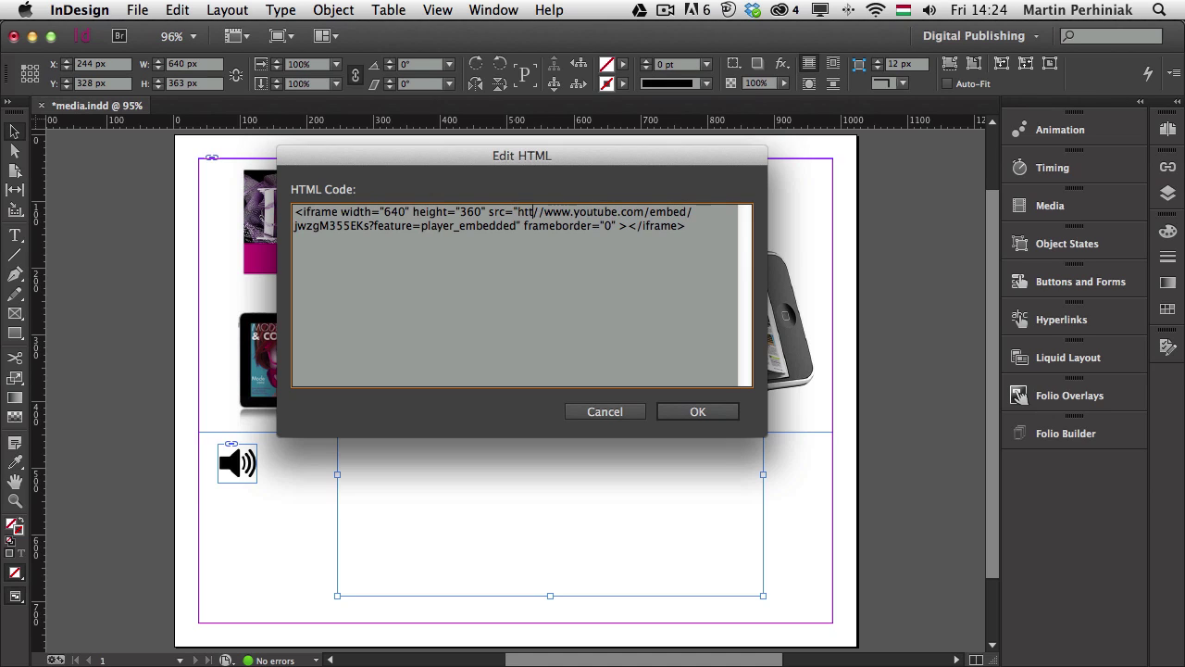
pyautogui.write('ps:')
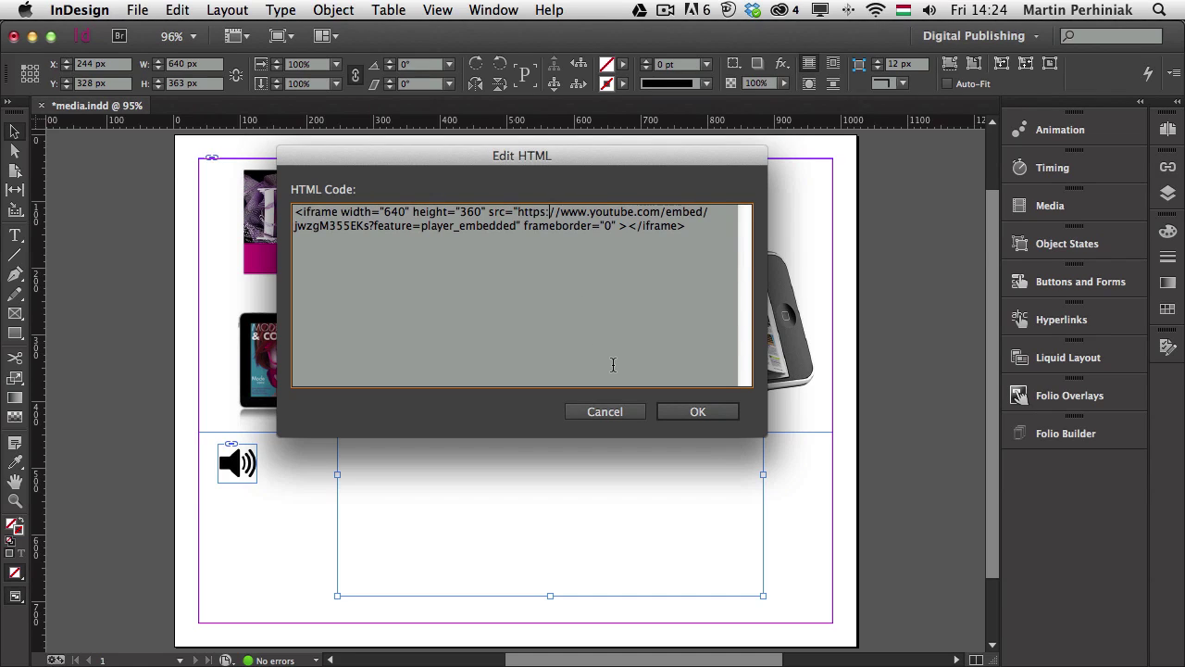
# - Apply the HTML edit, shrink the video frame to about 413×234 px, and place it beside the speaker icon
pyautogui.click(696, 414)
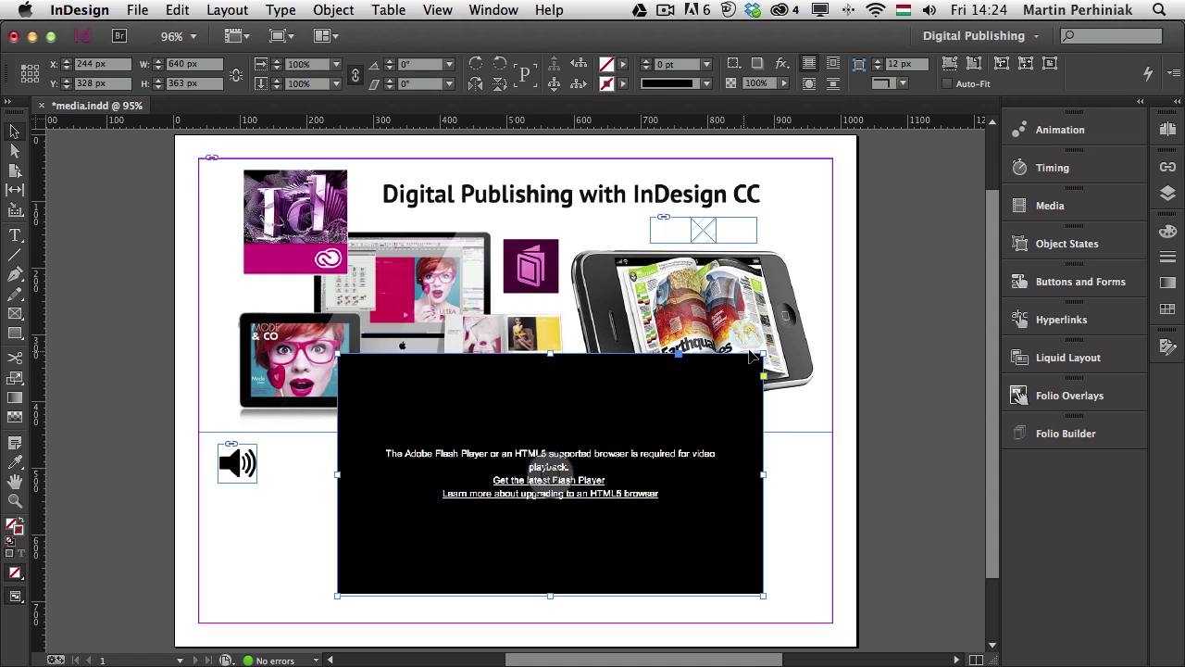
pyautogui.moveTo(764, 350); pyautogui.dragTo(612, 438)
pyautogui.moveTo(557, 472); pyautogui.dragTo(498, 477)
pyautogui.click(635, 482)
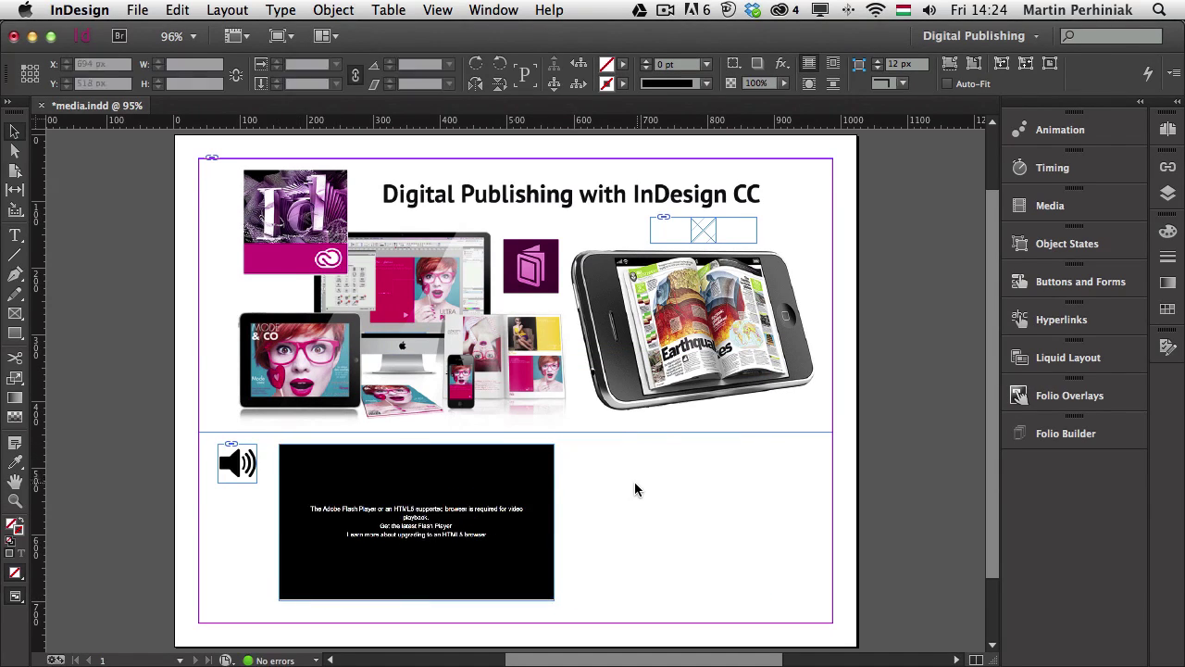
# - Turn on Auto Play for the web video frame and preview the page on the desktop
pyautogui.click(474, 495)
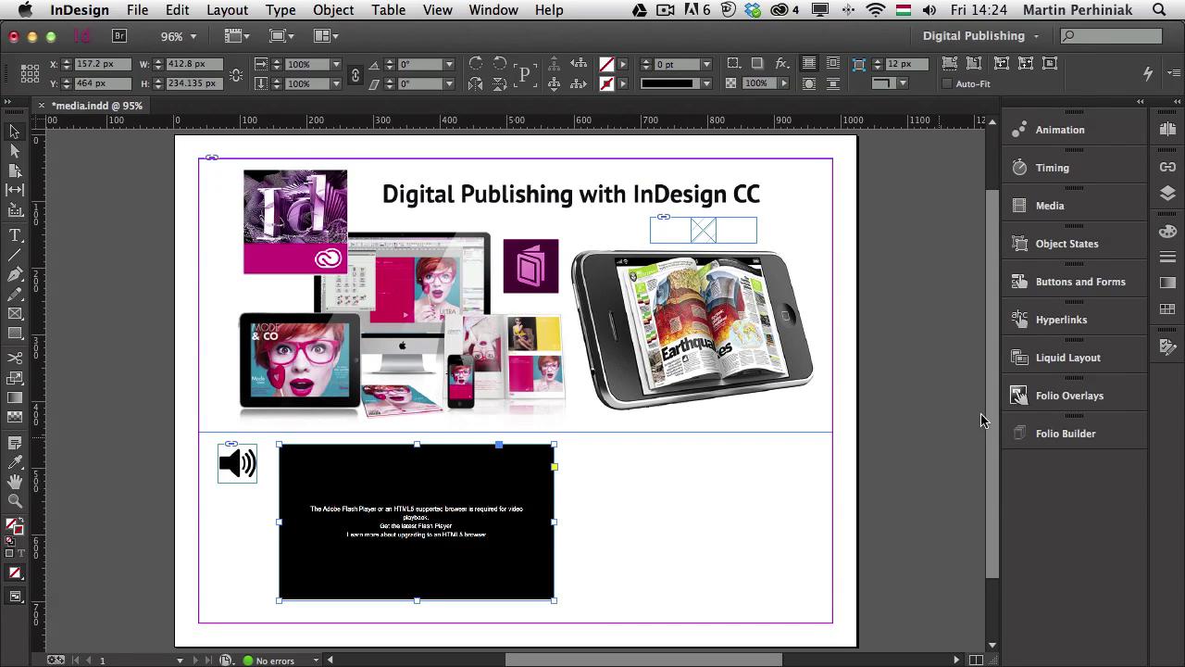
pyautogui.click(1052, 410)
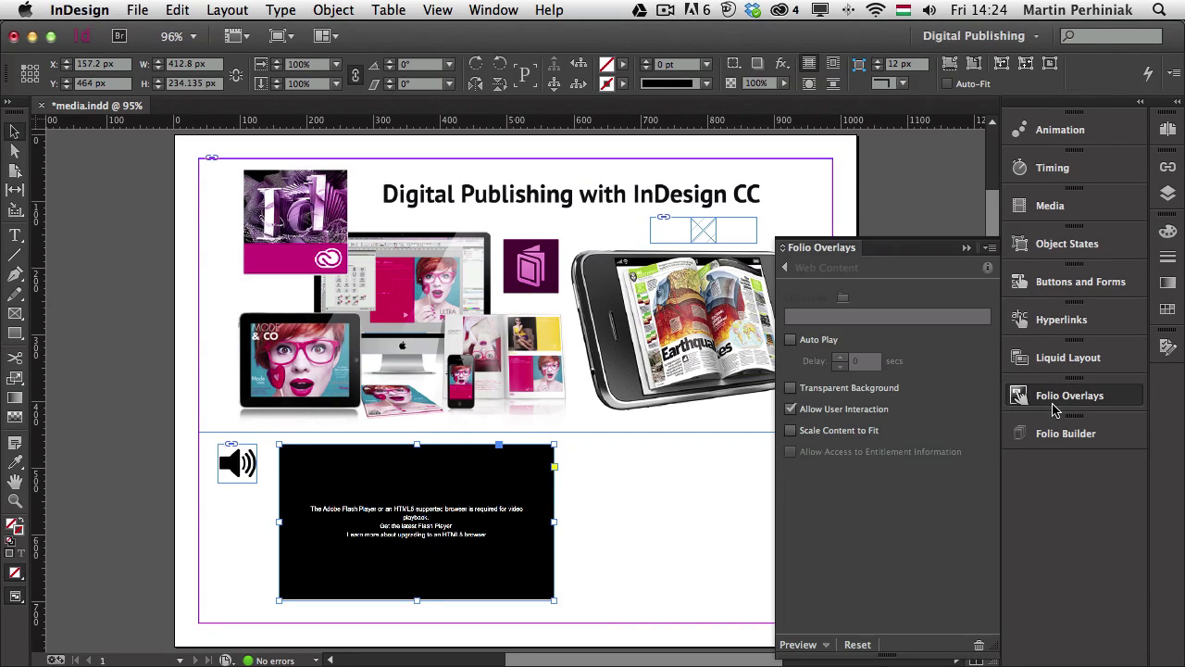
pyautogui.click(791, 341)
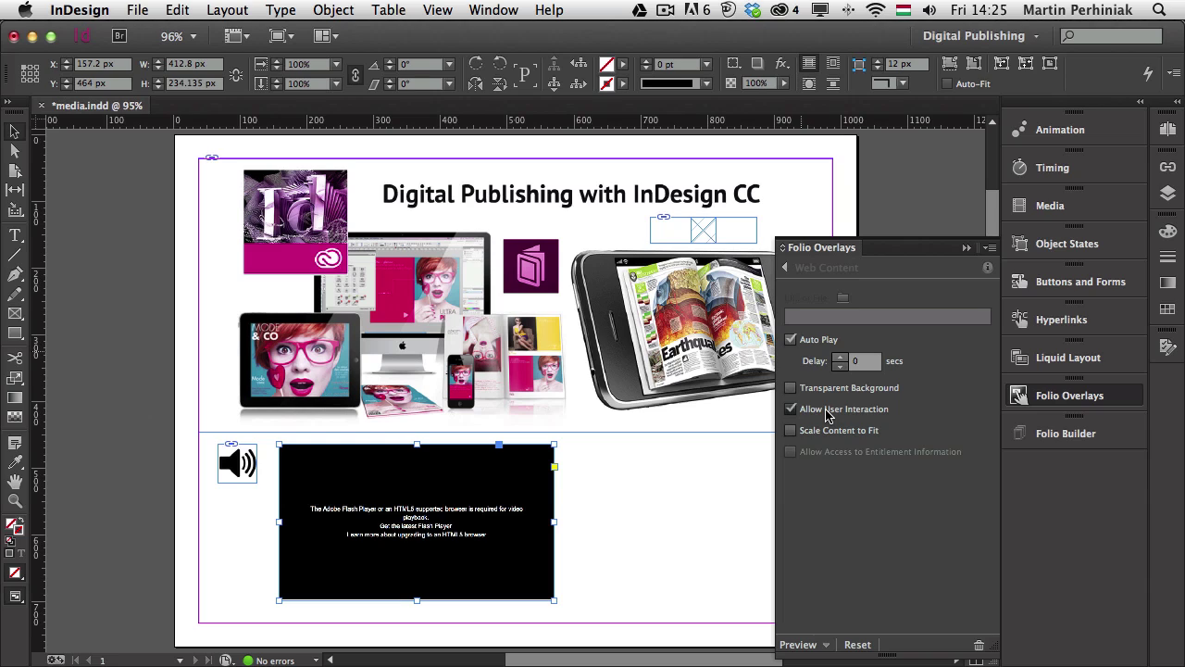
pyautogui.click(826, 651)
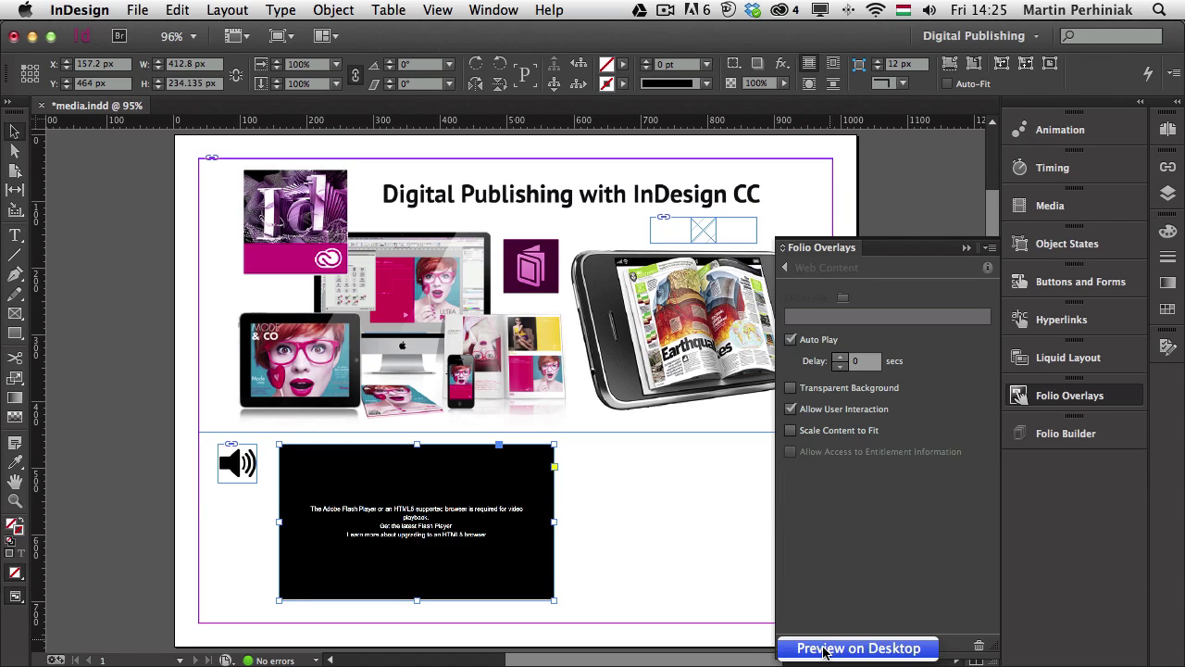
pyautogui.click(821, 646)
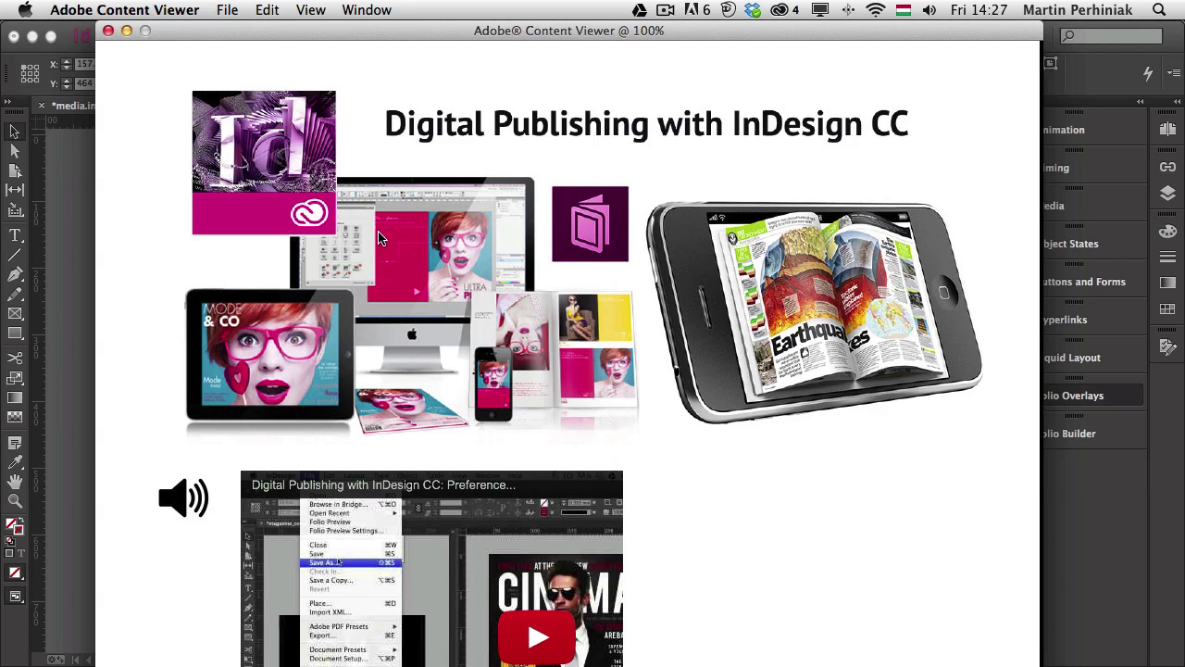
# - Move the video frame up over the image collage, then preview again and play the YouTube video
pyautogui.click(109, 32)
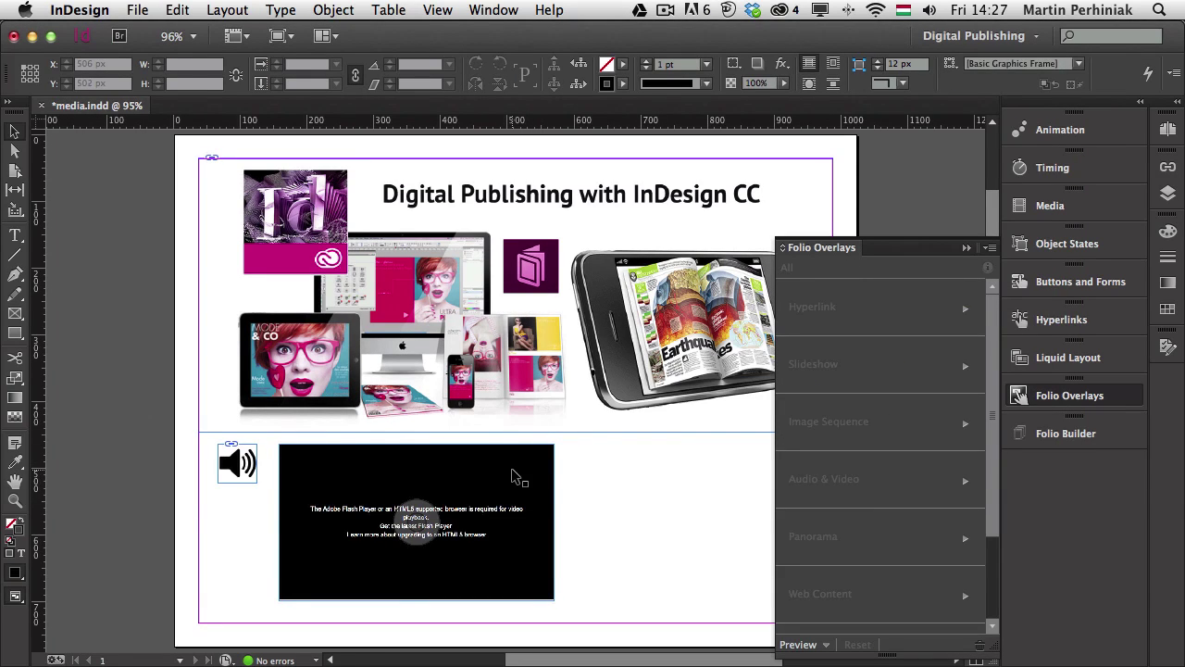
pyautogui.moveTo(512, 474); pyautogui.dragTo(519, 350)
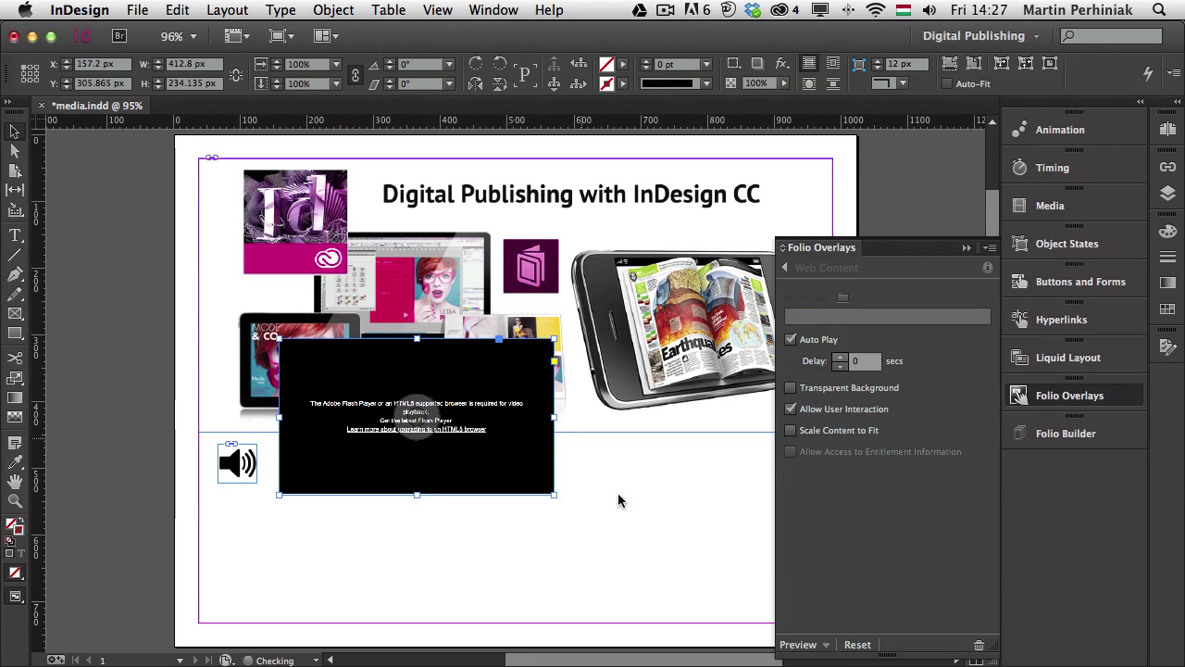
pyautogui.click(828, 648)
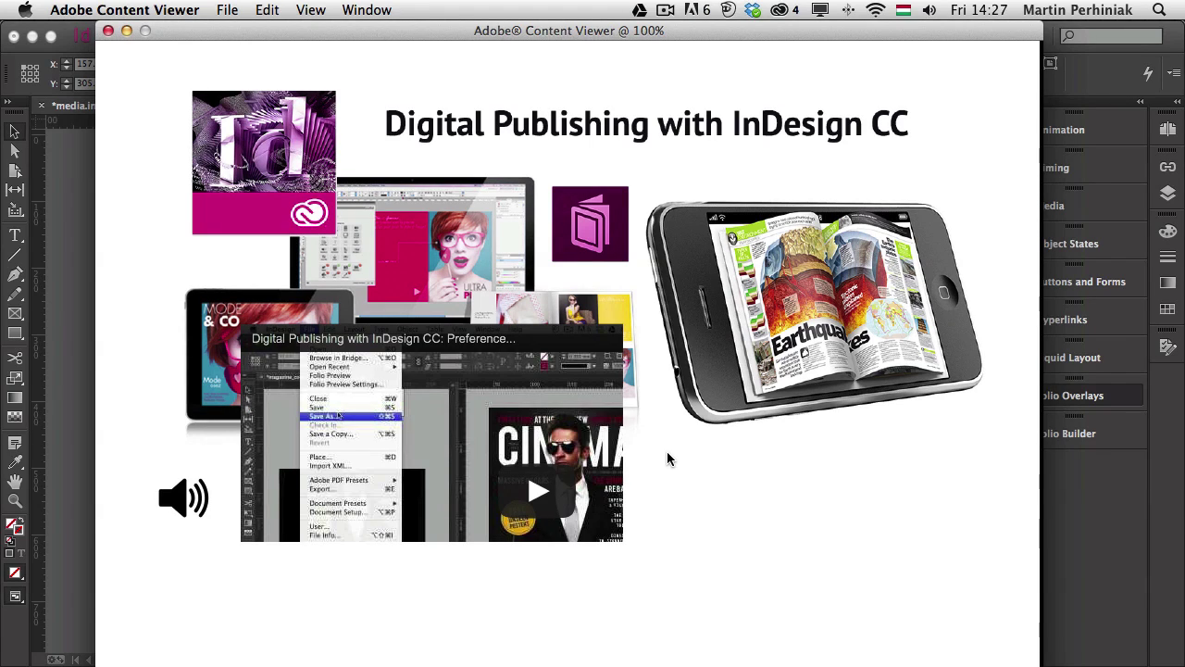
pyautogui.click(548, 495)
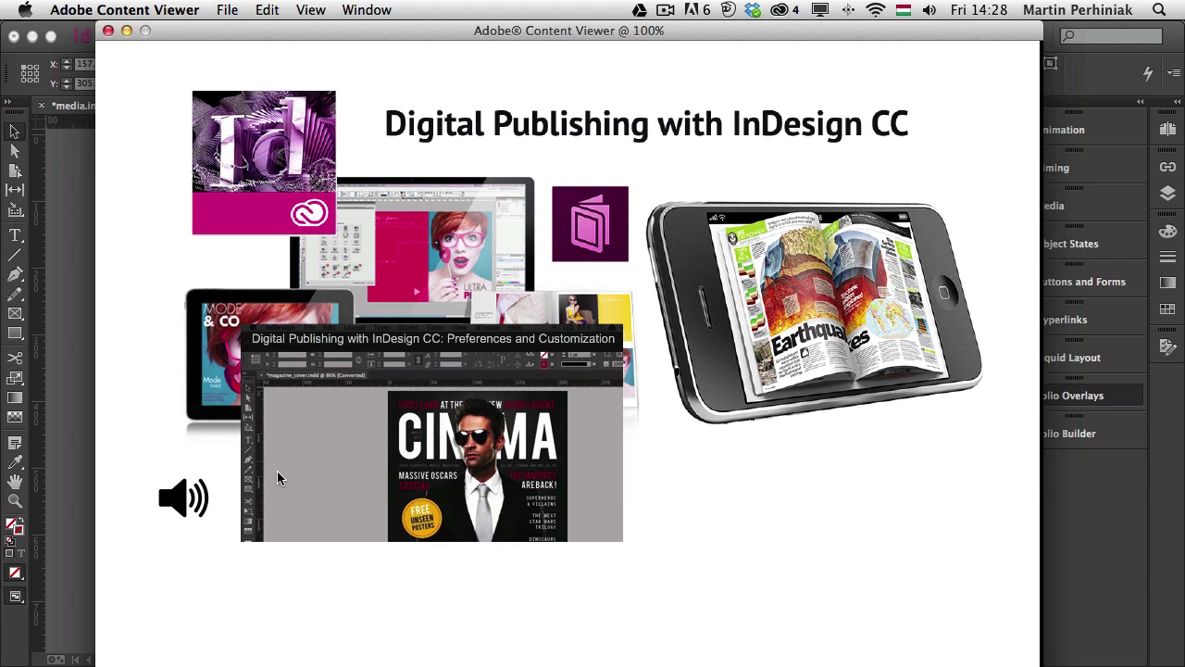
# - Close the preview and inspect the web video frame's Edit HTML iframe code, still 640 by 360, without changes
pyautogui.press('super+w')
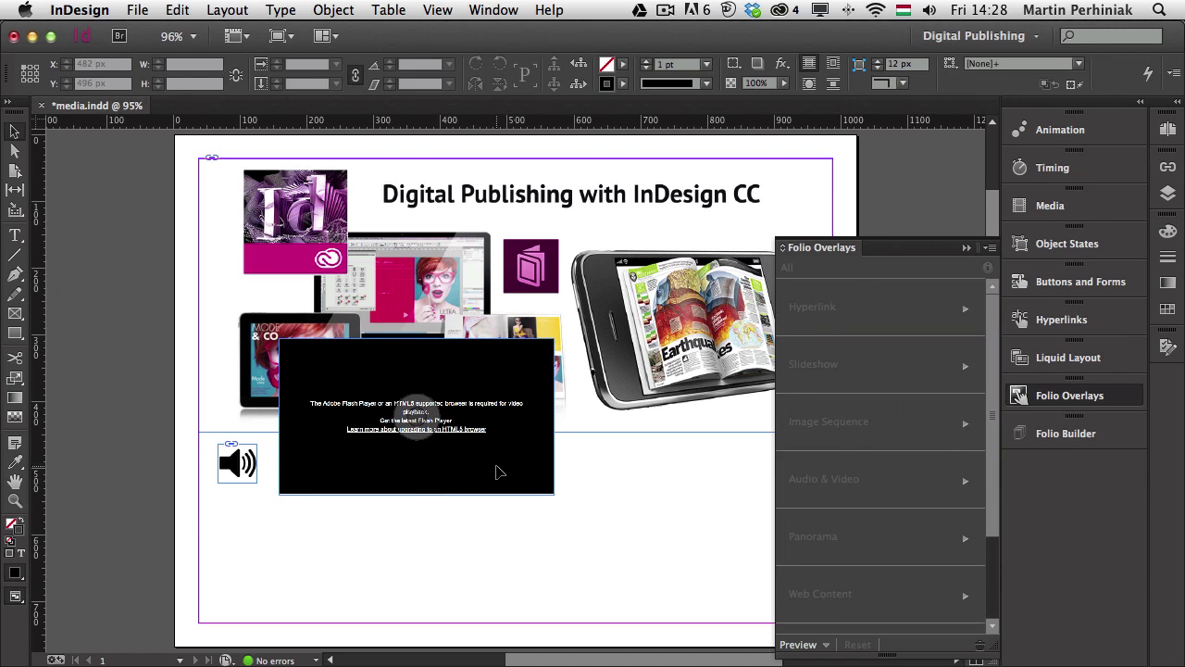
pyautogui.click(497, 473)
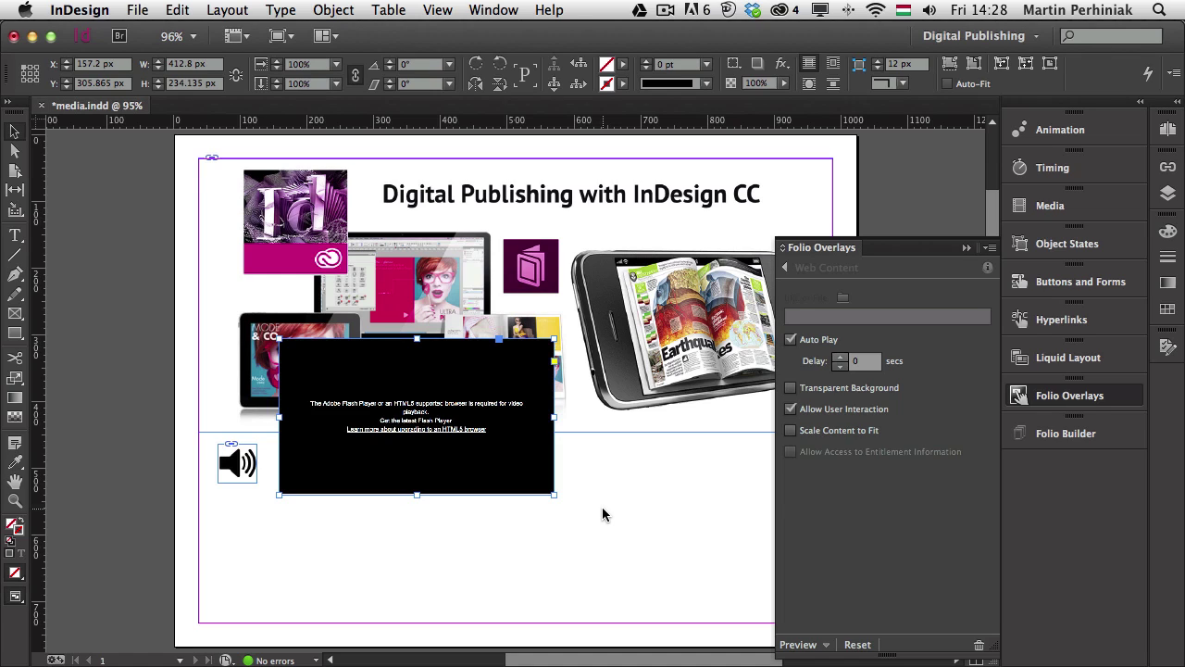
pyautogui.rightClick(498, 455)
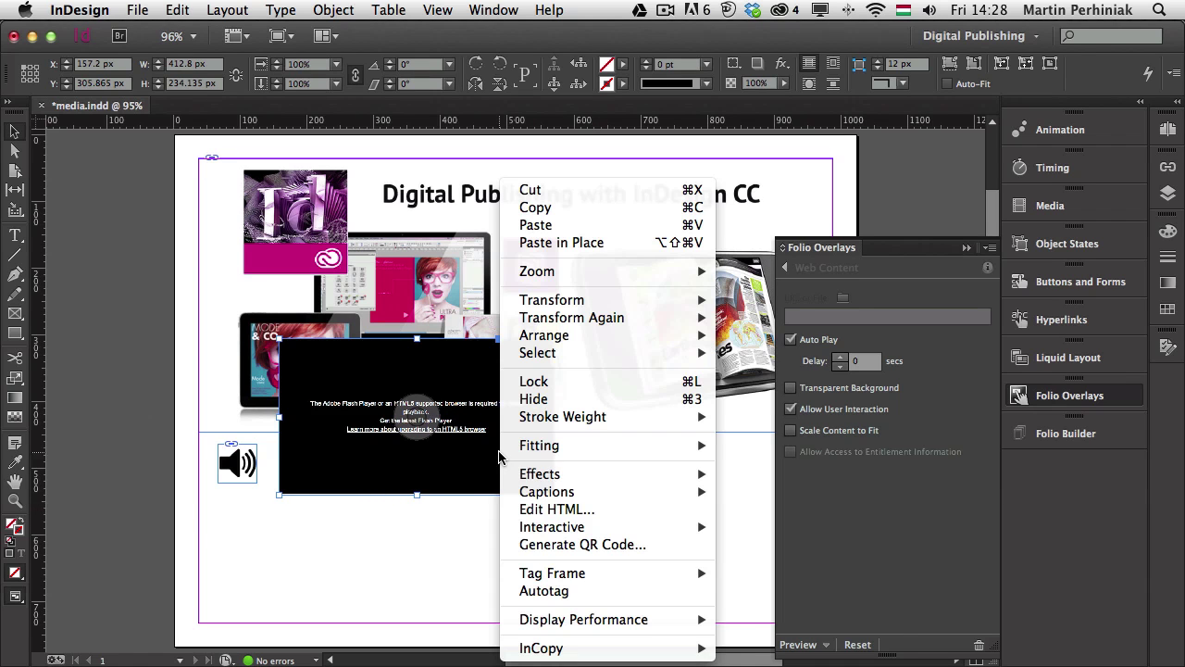
pyautogui.click(568, 509)
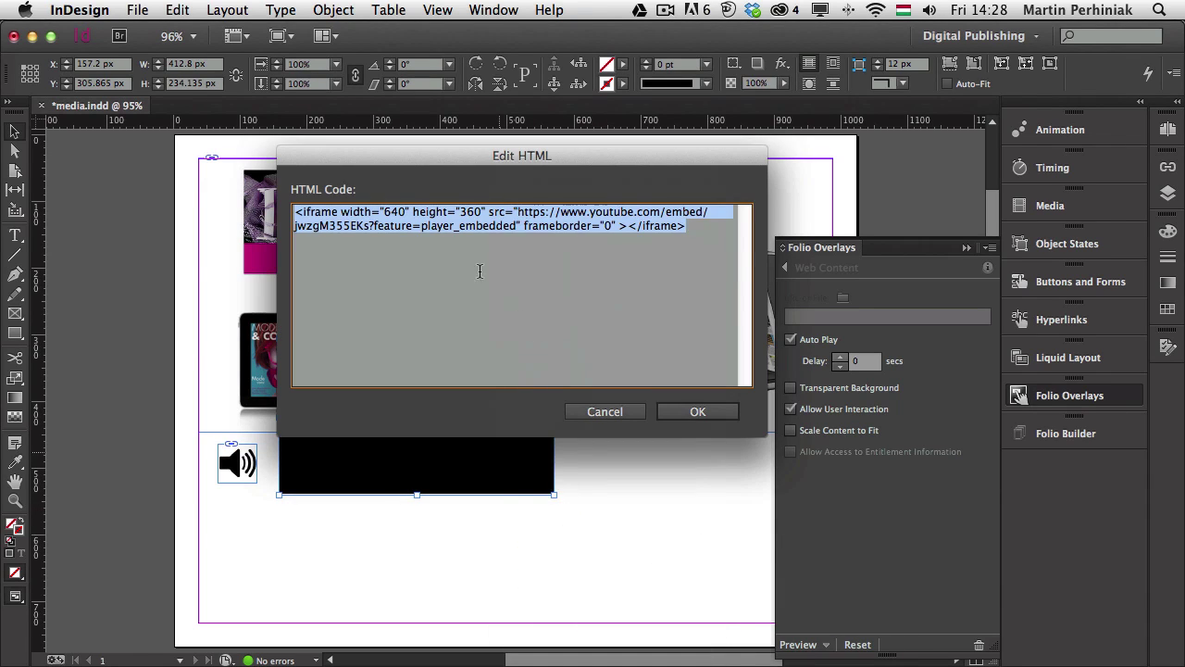
pyautogui.click(397, 216)
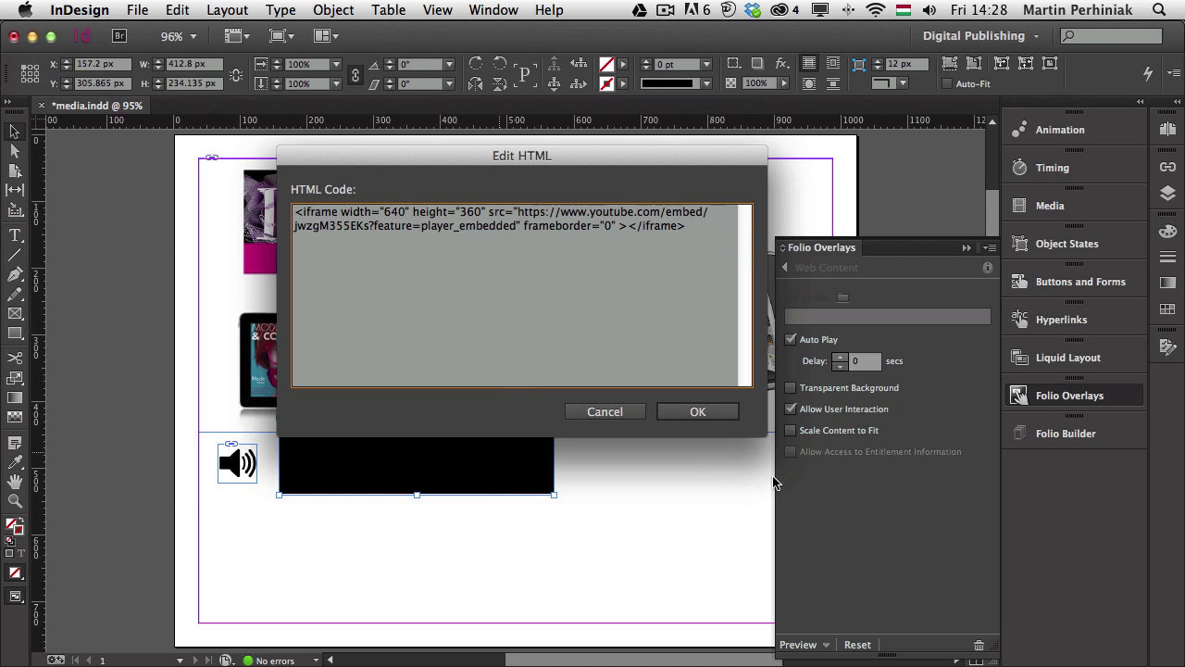
pyautogui.click(614, 413)
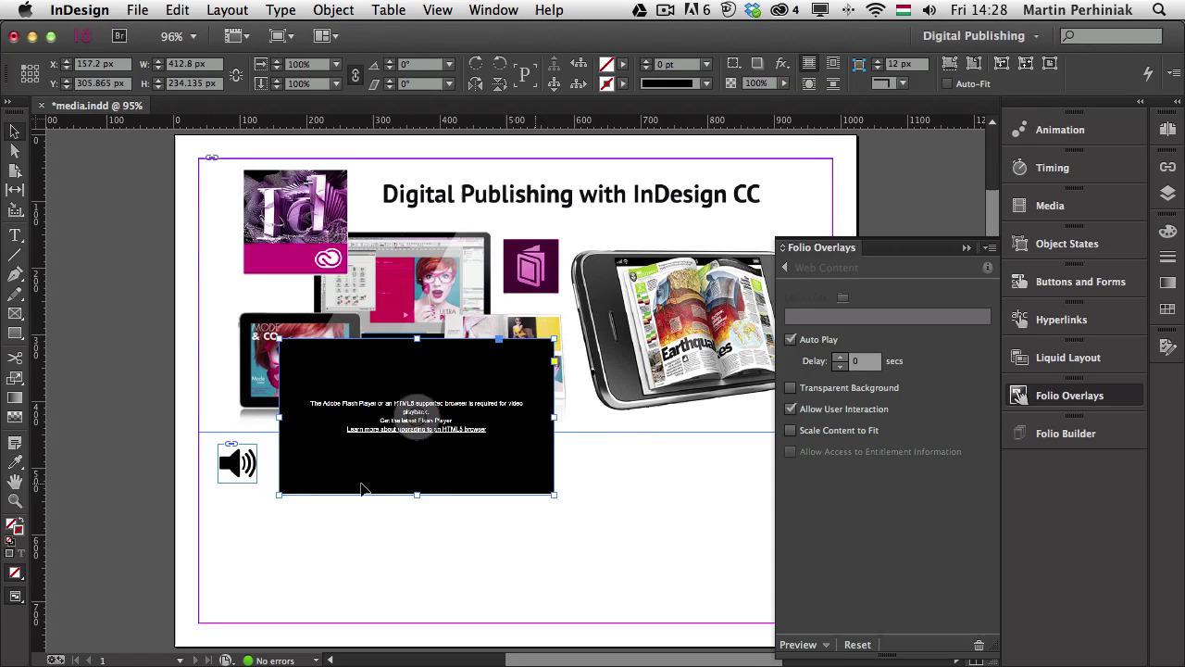
# - Resize the web video frame proportionally to 400 px wide with linked width and height
pyautogui.click(235, 74)
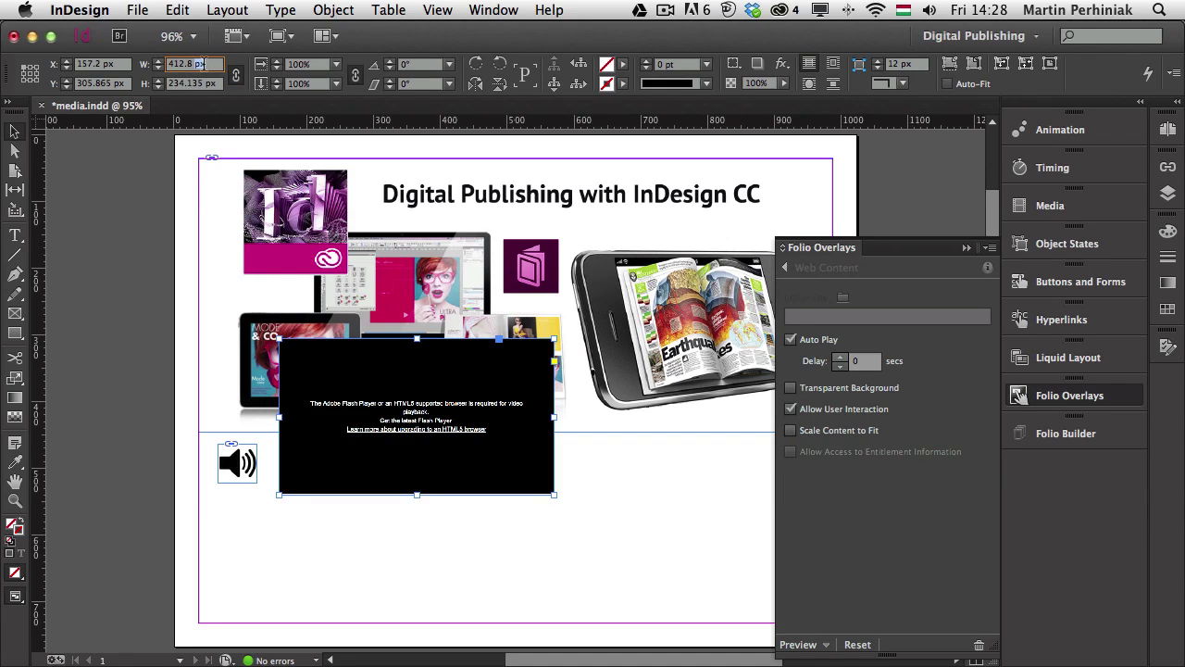
pyautogui.doubleClick(199, 63)
pyautogui.write('400')
pyautogui.press('Tab')
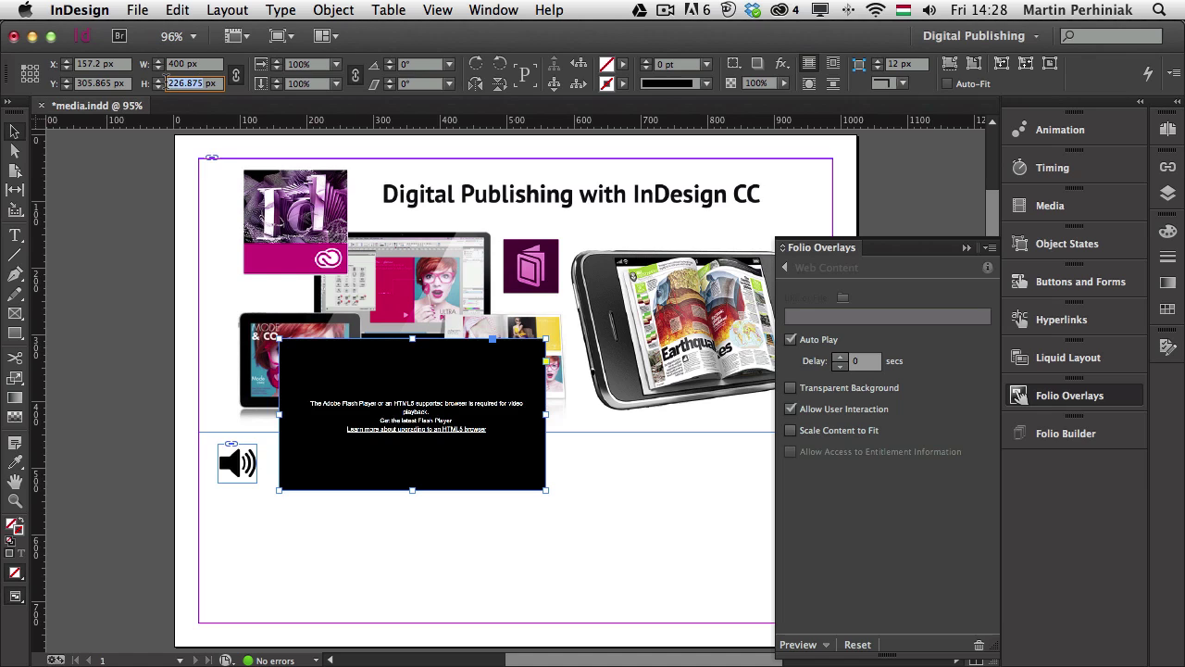
# - Edit the frame's HTML so the iframe uses width 400 and height 227
pyautogui.click(413, 414)
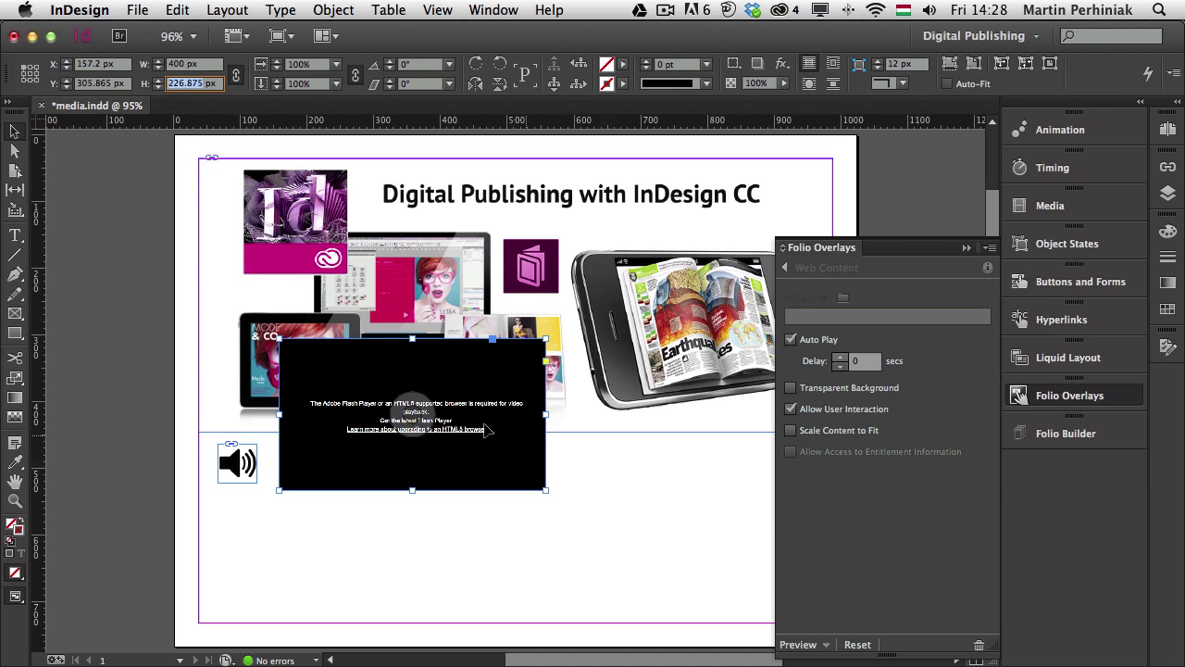
pyautogui.rightClick(476, 373)
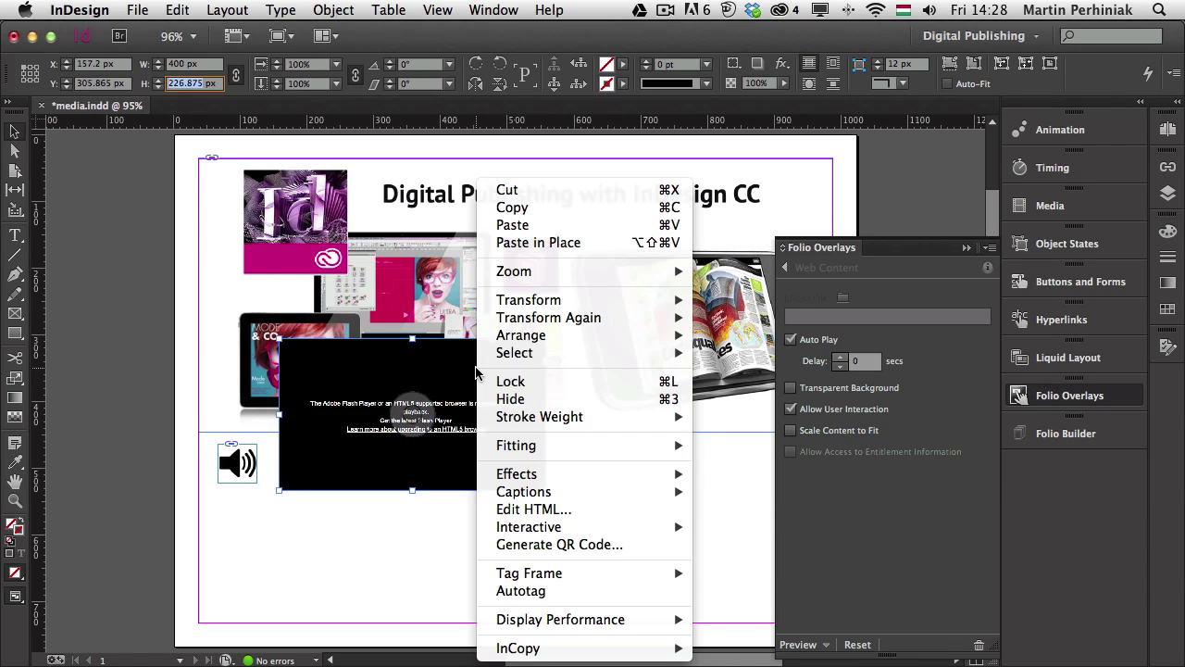
pyautogui.click(555, 508)
pyautogui.click(523, 225)
pyautogui.click(404, 212)
pyautogui.press('BackSpace')
pyautogui.press('BackSpace')
pyautogui.press('BackSpace')
pyautogui.write('400')
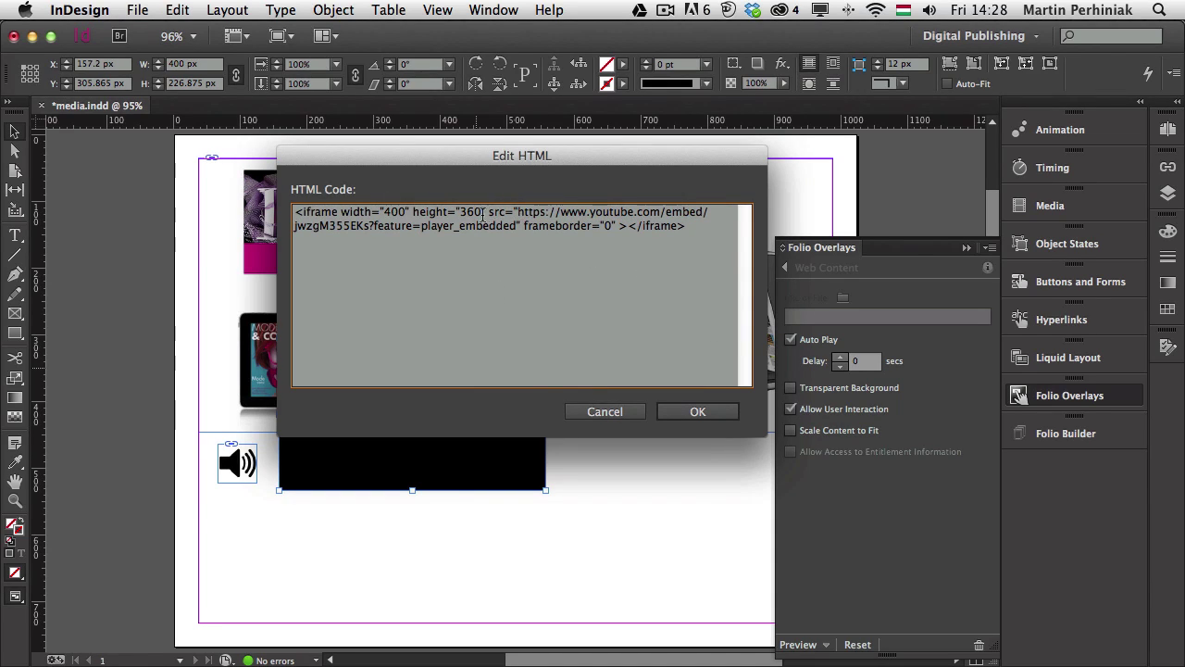
pyautogui.moveTo(481, 212); pyautogui.dragTo(462, 213)
pyautogui.write('226.875')
pyautogui.press('BackSpace')
pyautogui.press('BackSpace')
pyautogui.press('BackSpace')
pyautogui.press('BackSpace')
pyautogui.press('BackSpace')
pyautogui.write('7')
pyautogui.click(713, 415)
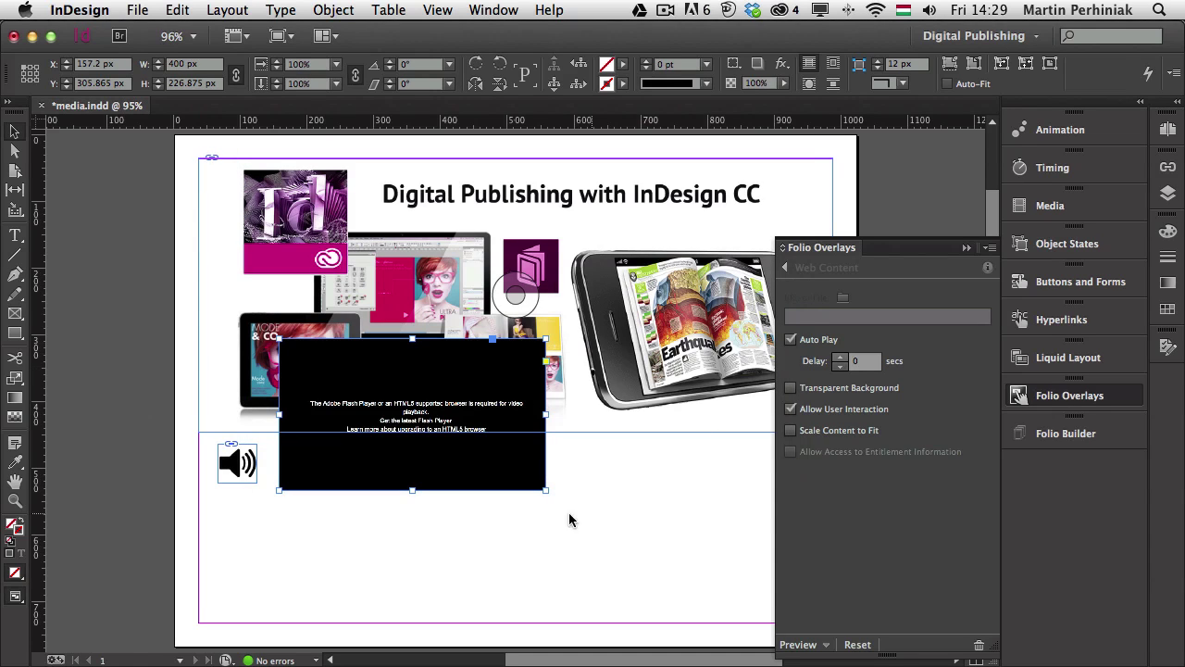
# - Preview the page on the desktop and play the resized YouTube video muted, skipping ahead to 6:41
pyautogui.click(827, 651)
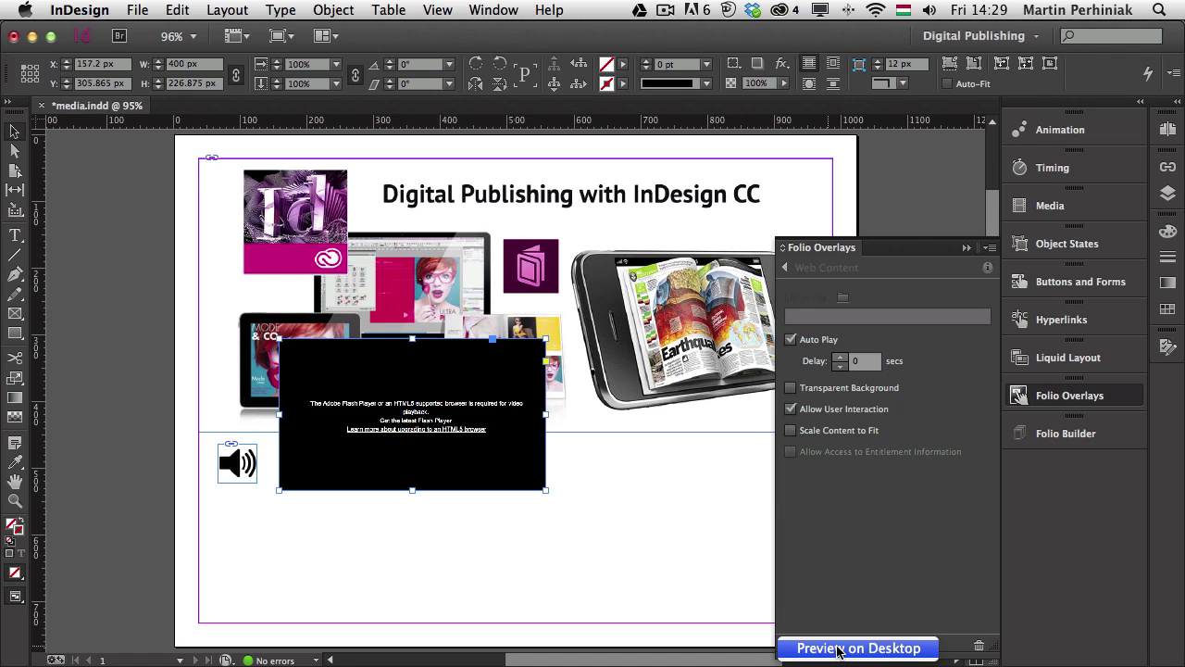
pyautogui.click(837, 649)
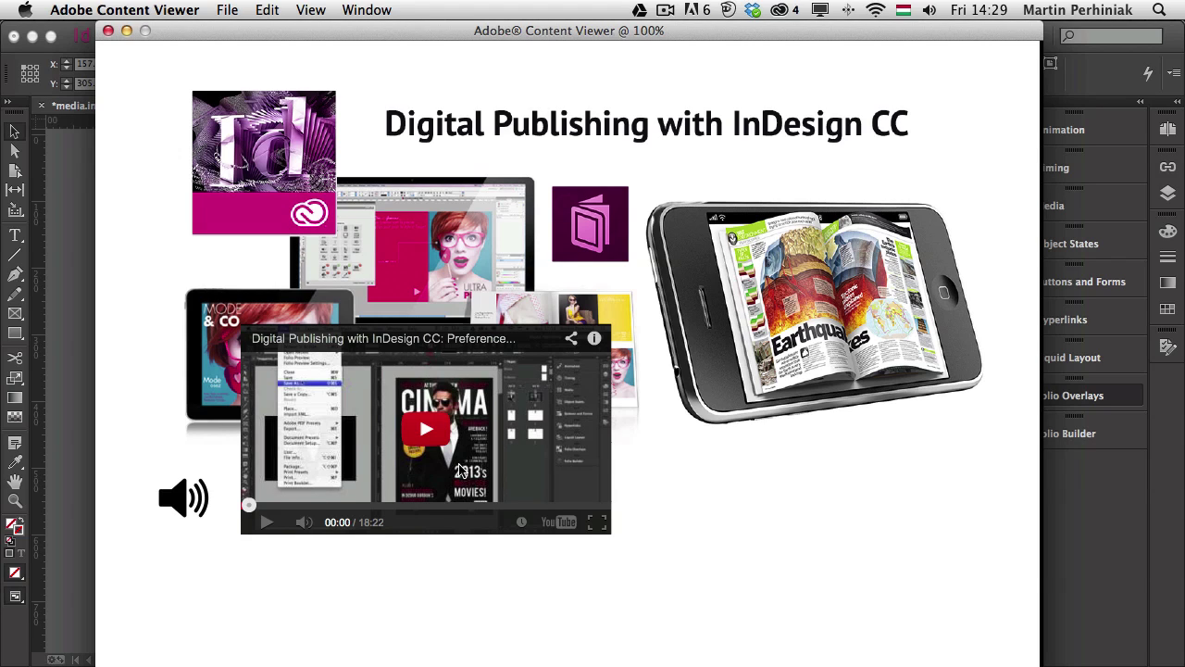
pyautogui.click(304, 522)
pyautogui.click(410, 439)
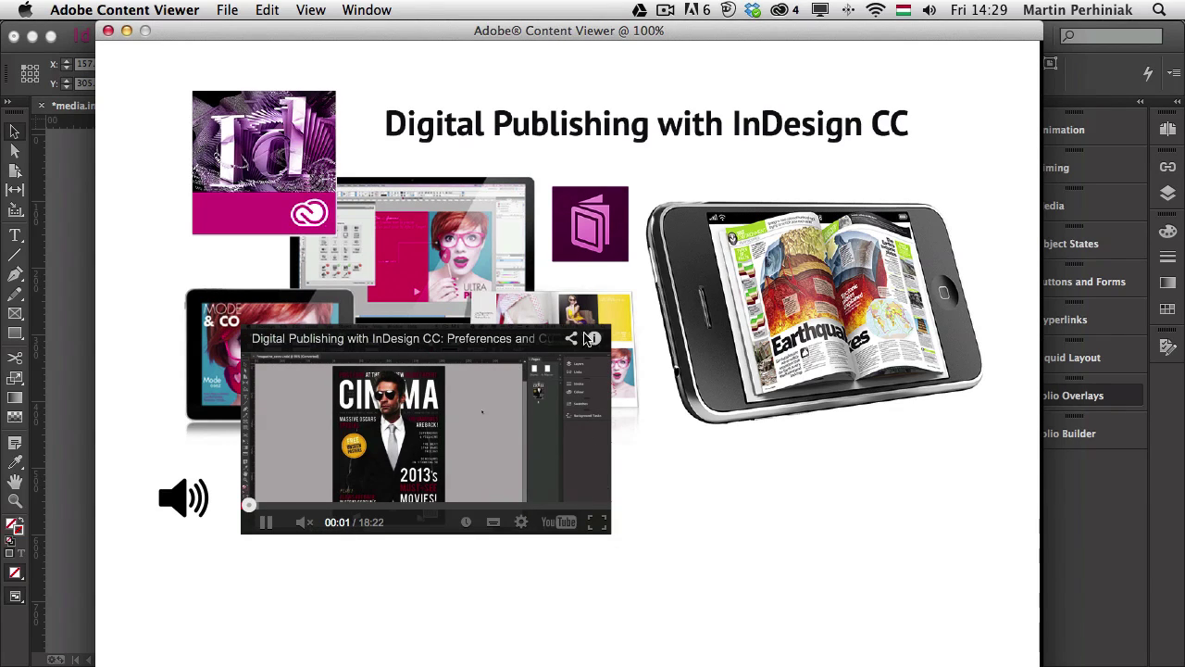
pyautogui.click(372, 505)
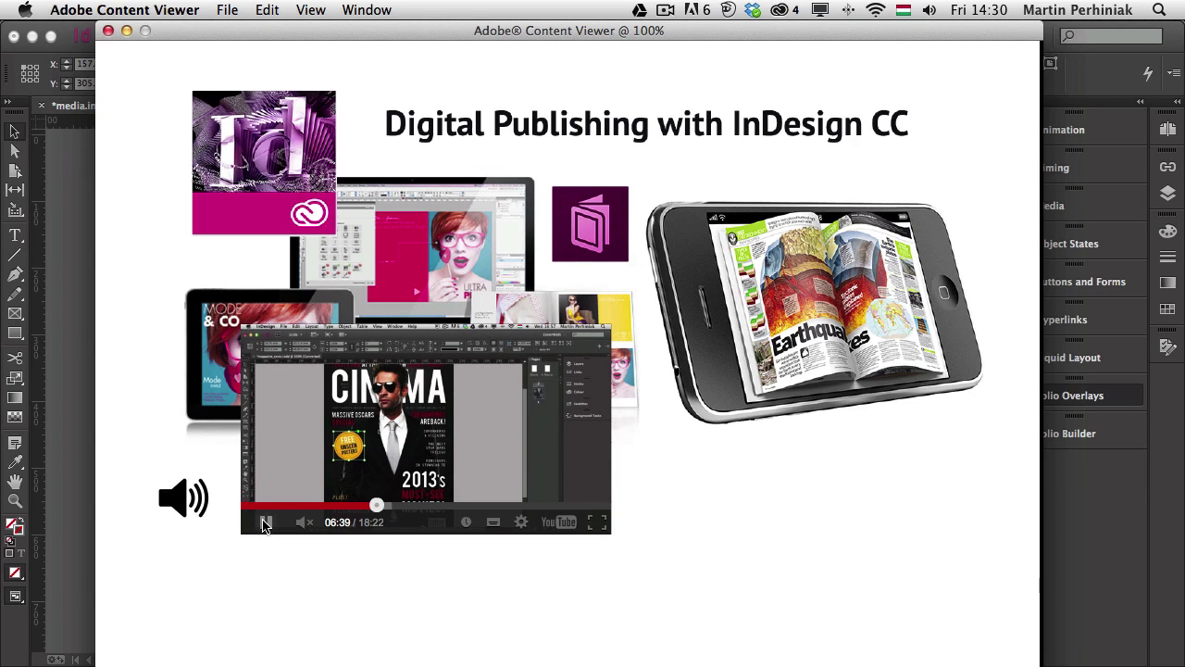
# - Close Content Viewer and reload a desktop preview, with the video sitting at 00:00 of 18:22
pyautogui.click(108, 33)
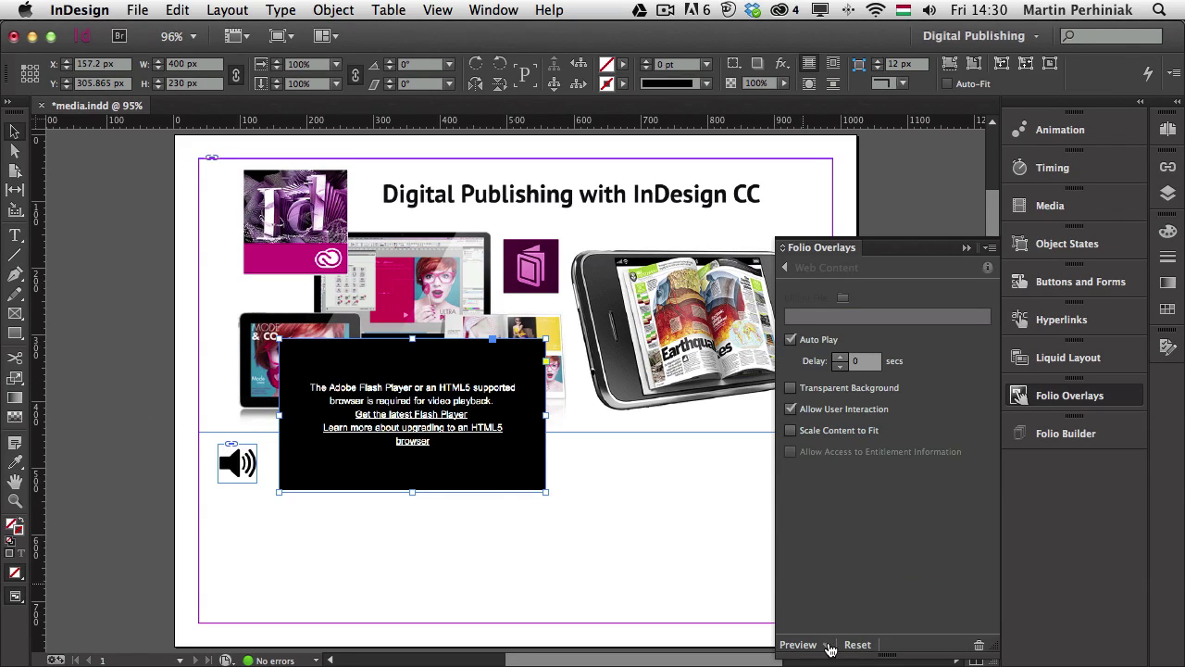
pyautogui.click(827, 646)
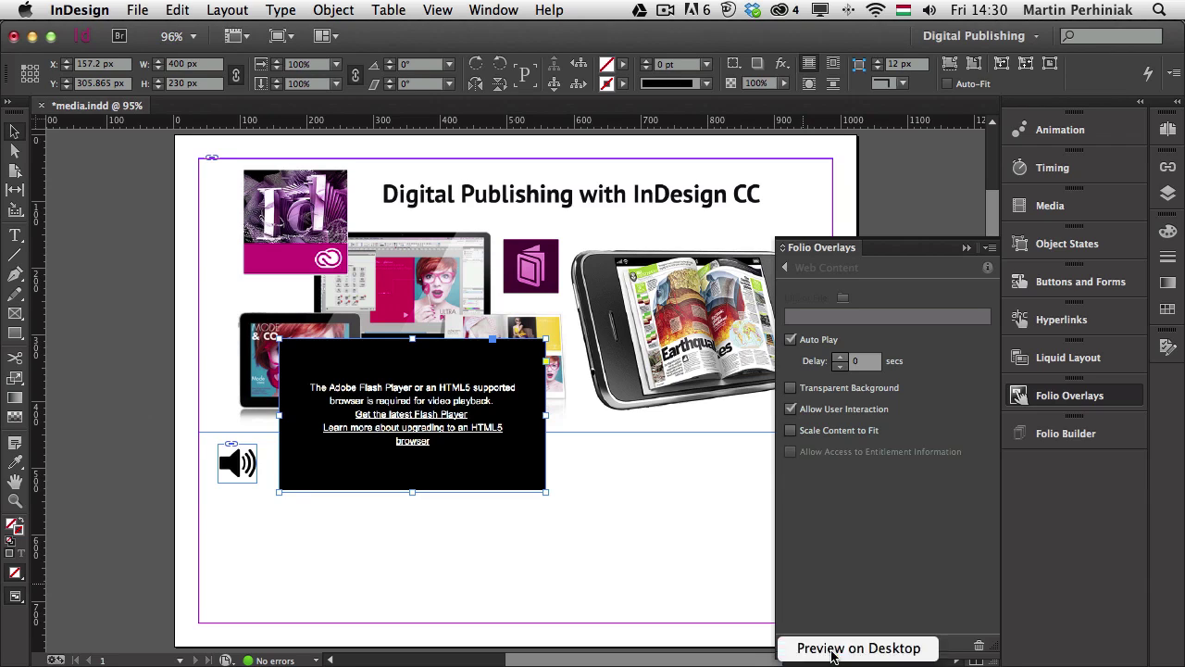
pyautogui.click(833, 647)
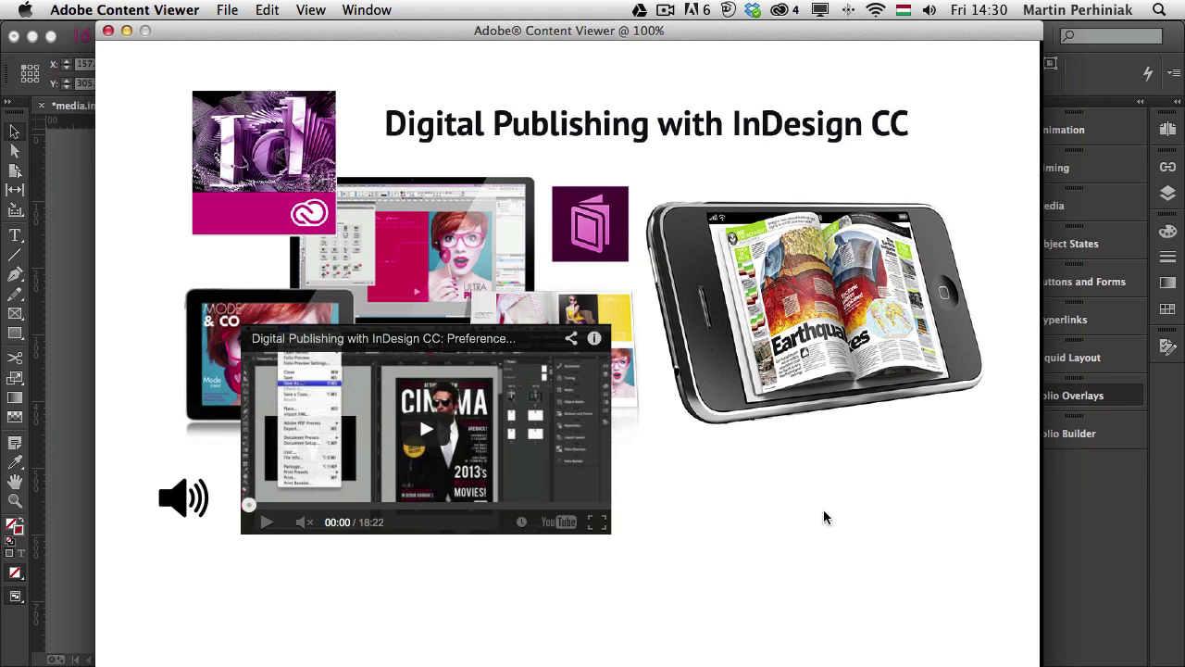
# - Close Content Viewer to return to media.indd, opening and dismissing the Edit menu
pyautogui.click(107, 31)
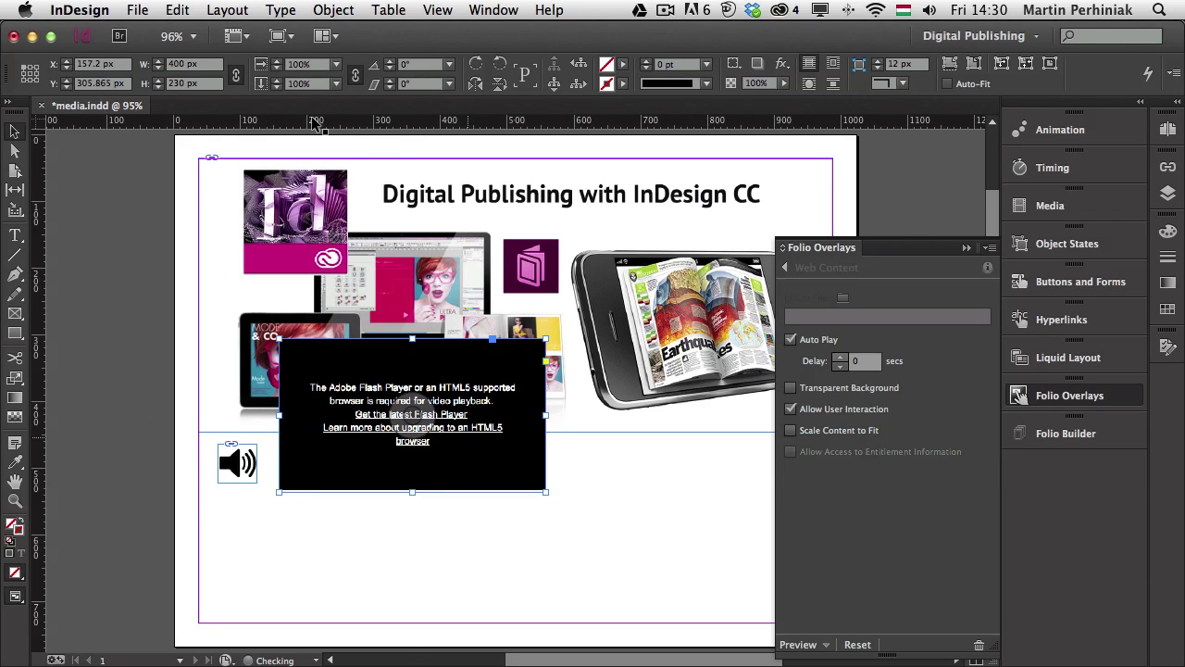
pyautogui.click(181, 9)
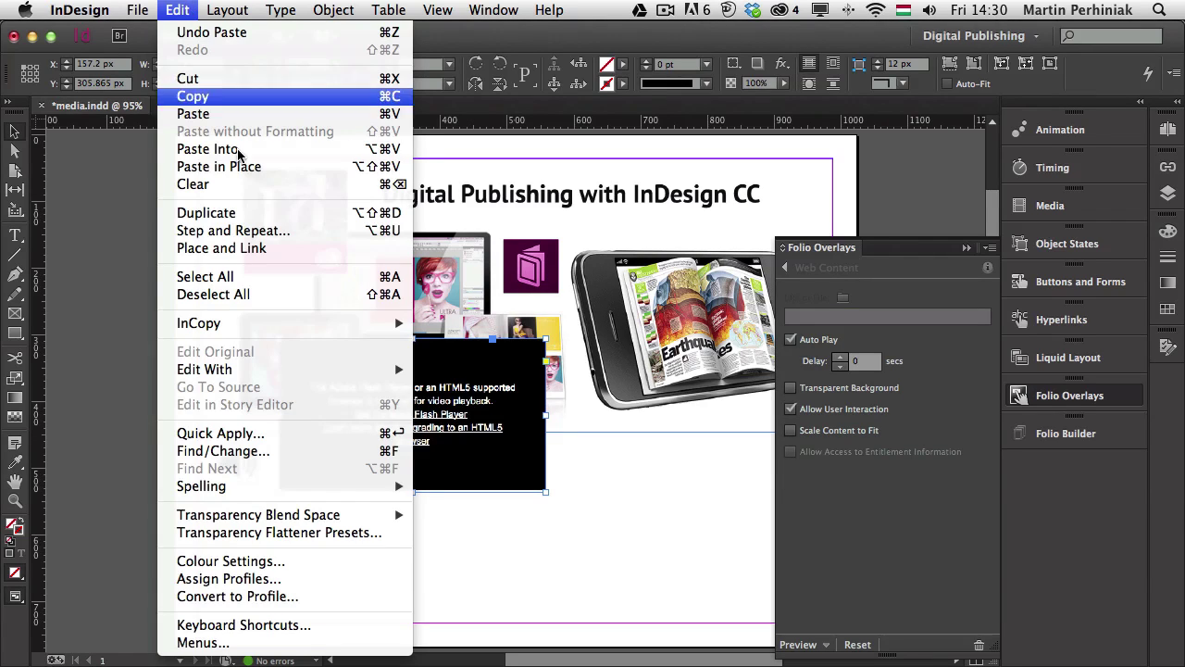
pyautogui.click(627, 539)
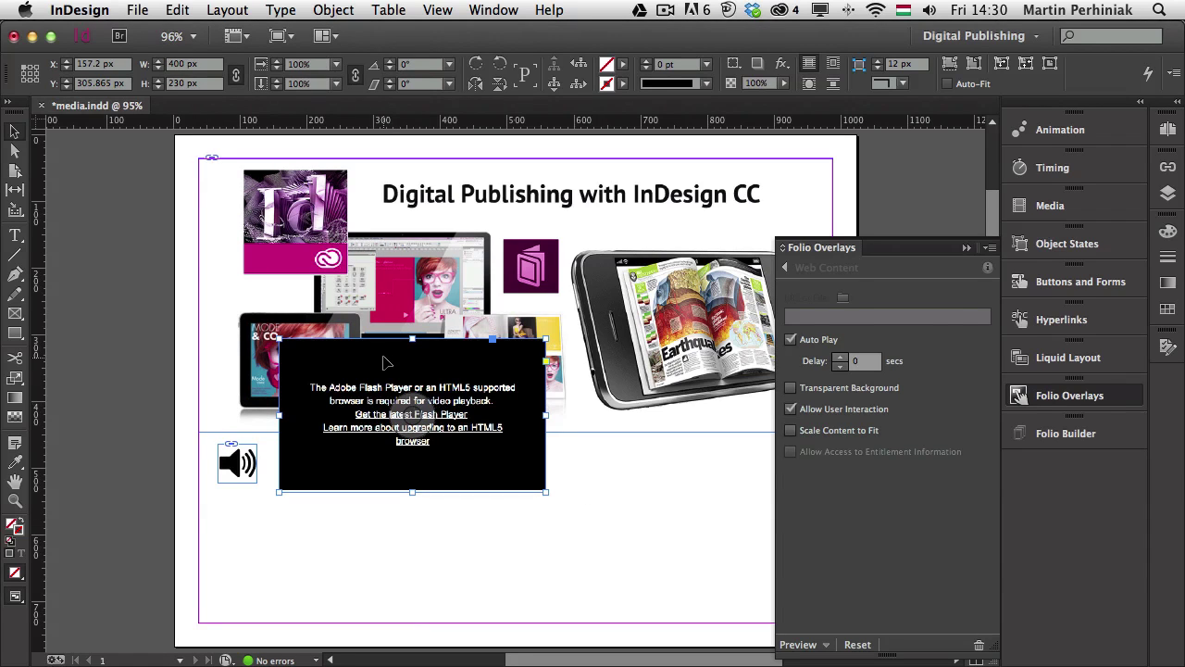
# - Capture a screenshot of the tutorial's YouTube player in Chrome
pyautogui.press('super+Tab')
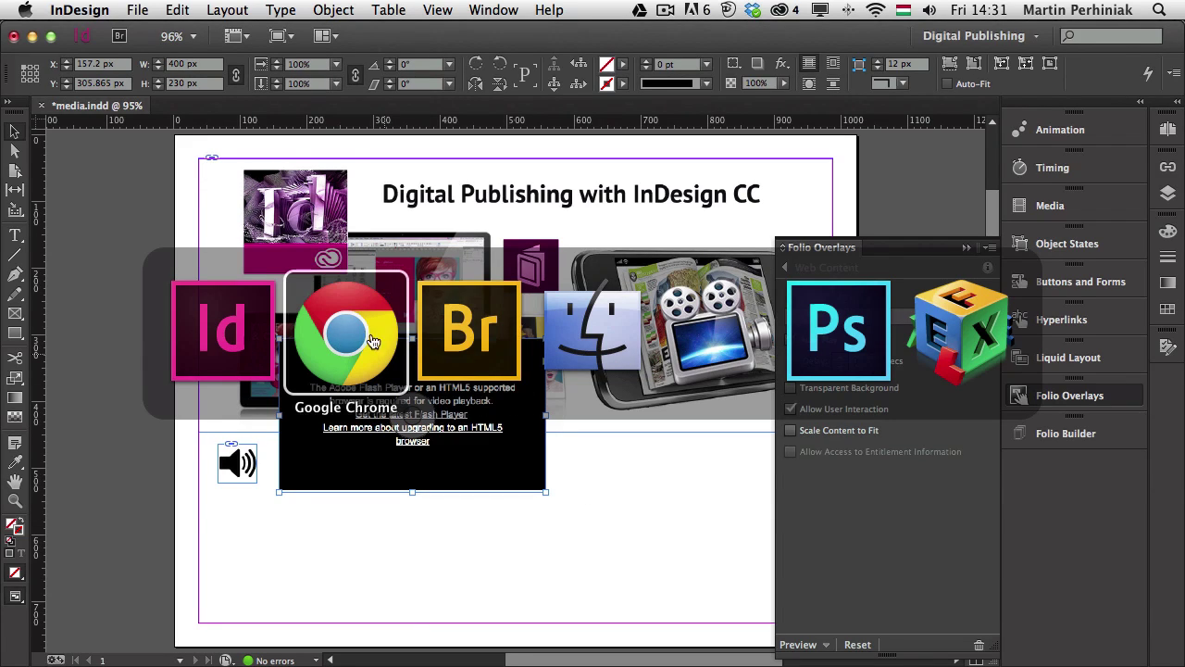
pyautogui.click(345, 333)
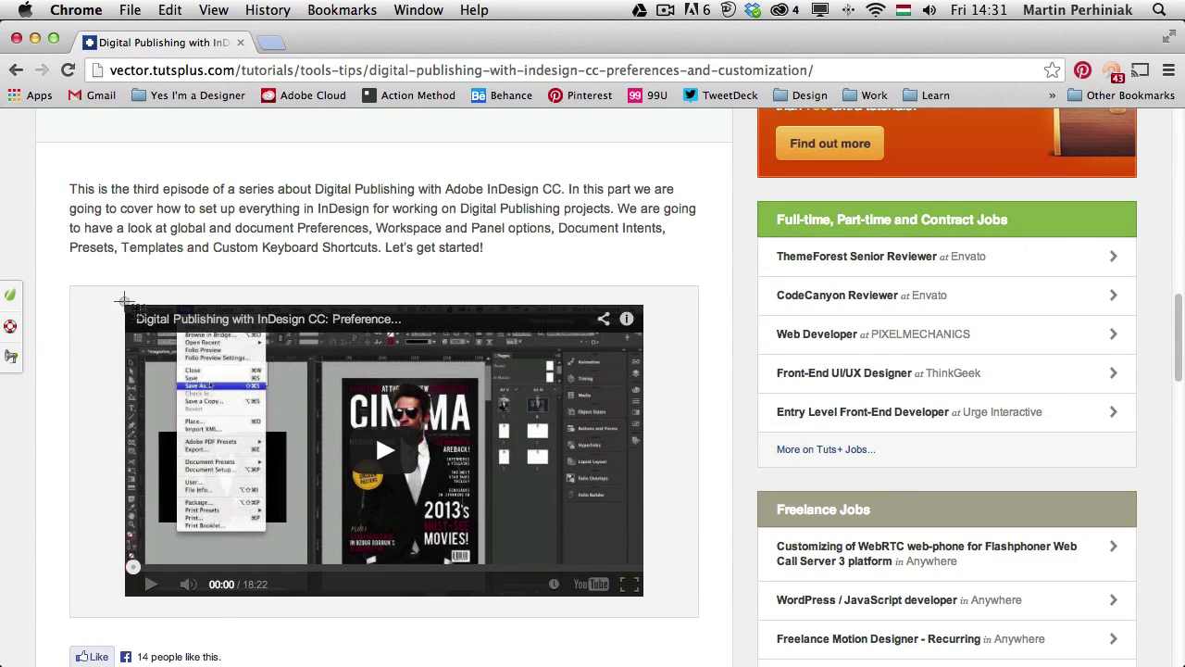
pyautogui.moveTo(126, 303); pyautogui.dragTo(647, 595)
# - Select the new 558×314 player screenshot on the Desktop in Adobe Bridge and drag it toward InDesign
pyautogui.press('super+Tab')
pyautogui.press('super+Tab')
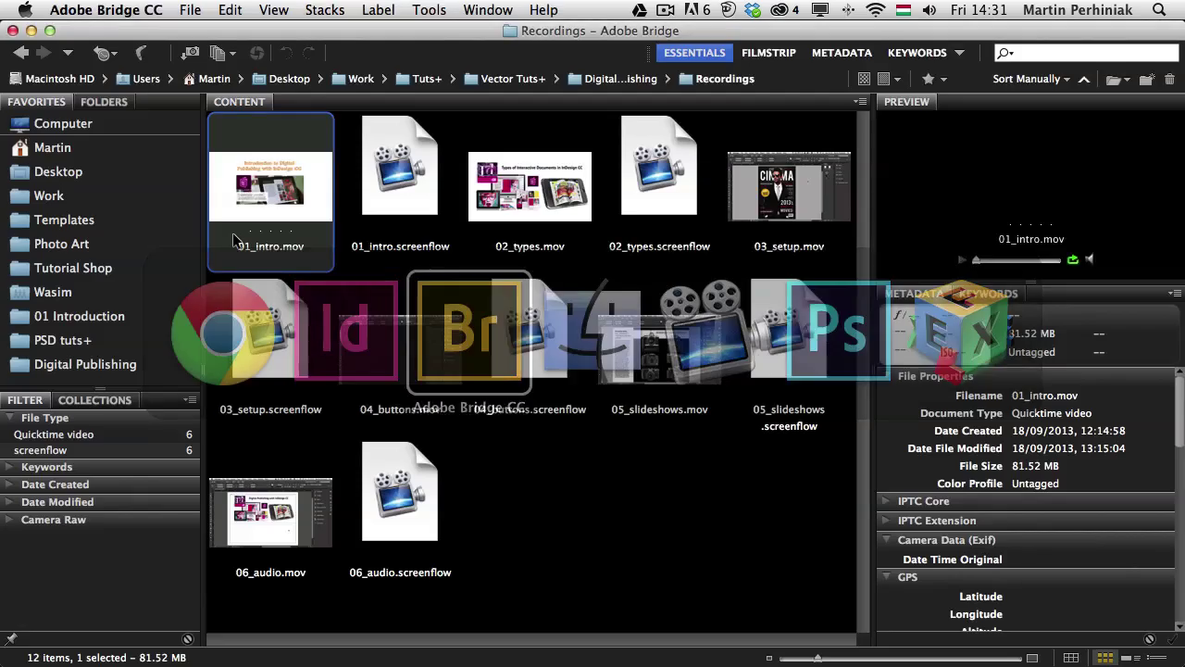
pyautogui.click(102, 184)
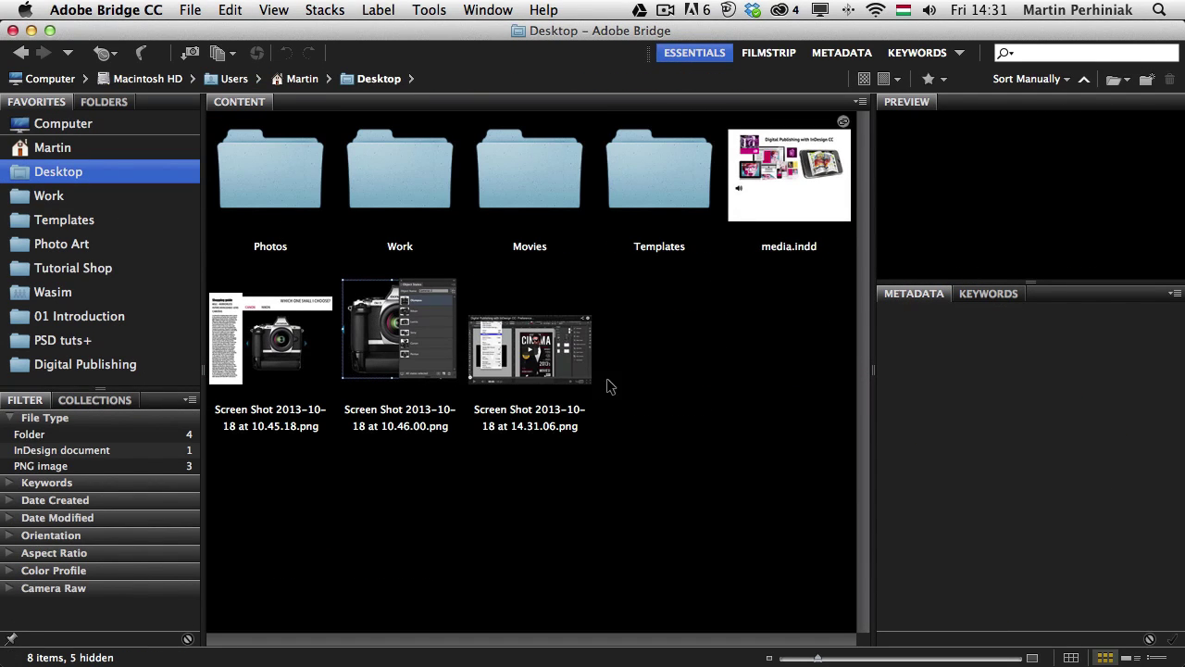
pyautogui.click(543, 350)
pyautogui.moveTo(523, 351); pyautogui.dragTo(523, 474)
# - Drop the YouTube player screenshot into the web video frame as its poster image
pyautogui.press('super+Tab')
pyautogui.press('super+Tab')
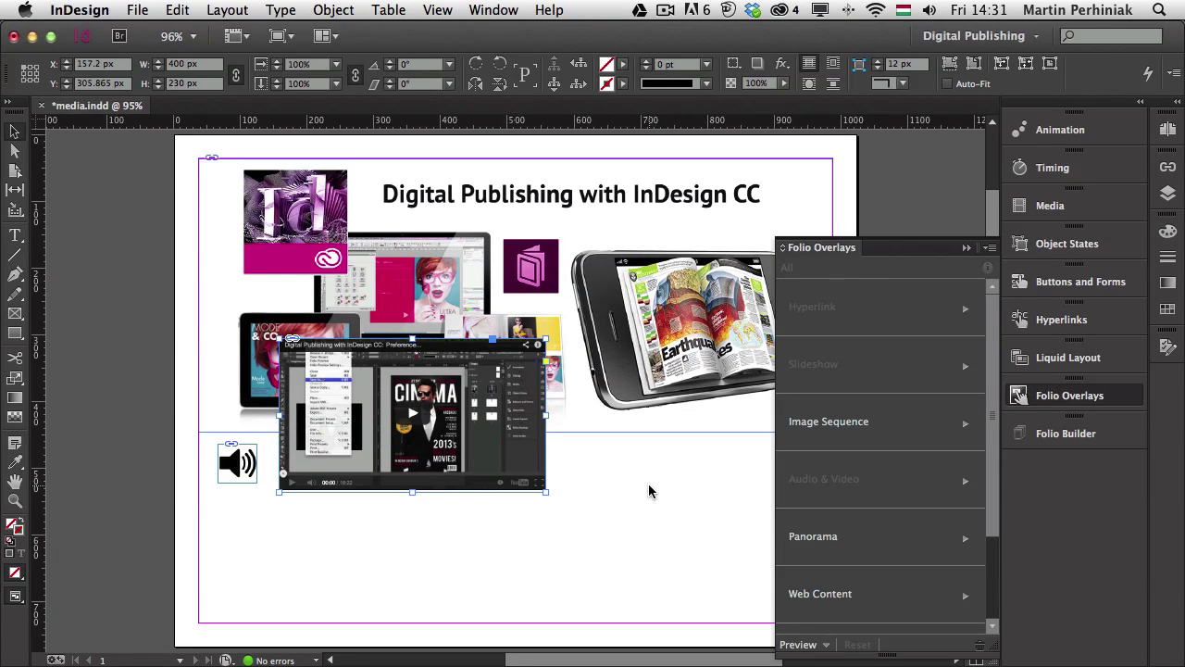
pyautogui.click(648, 483)
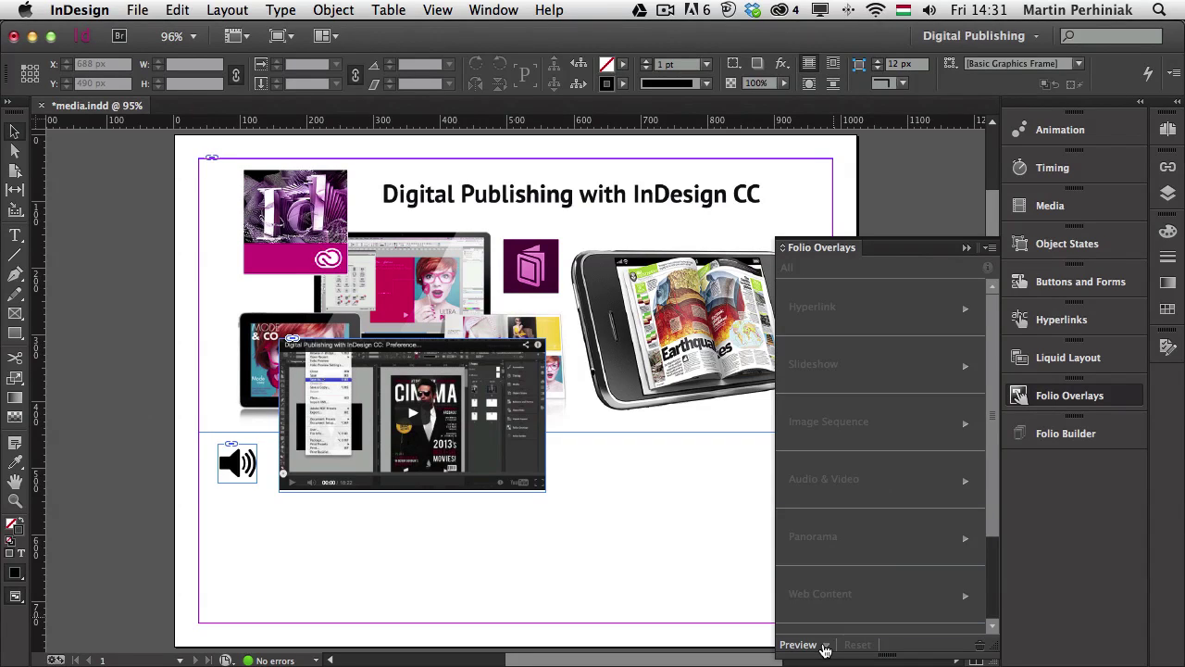
# - Preview the updated page on the desktop and play the embedded YouTube video inline
pyautogui.click(824, 650)
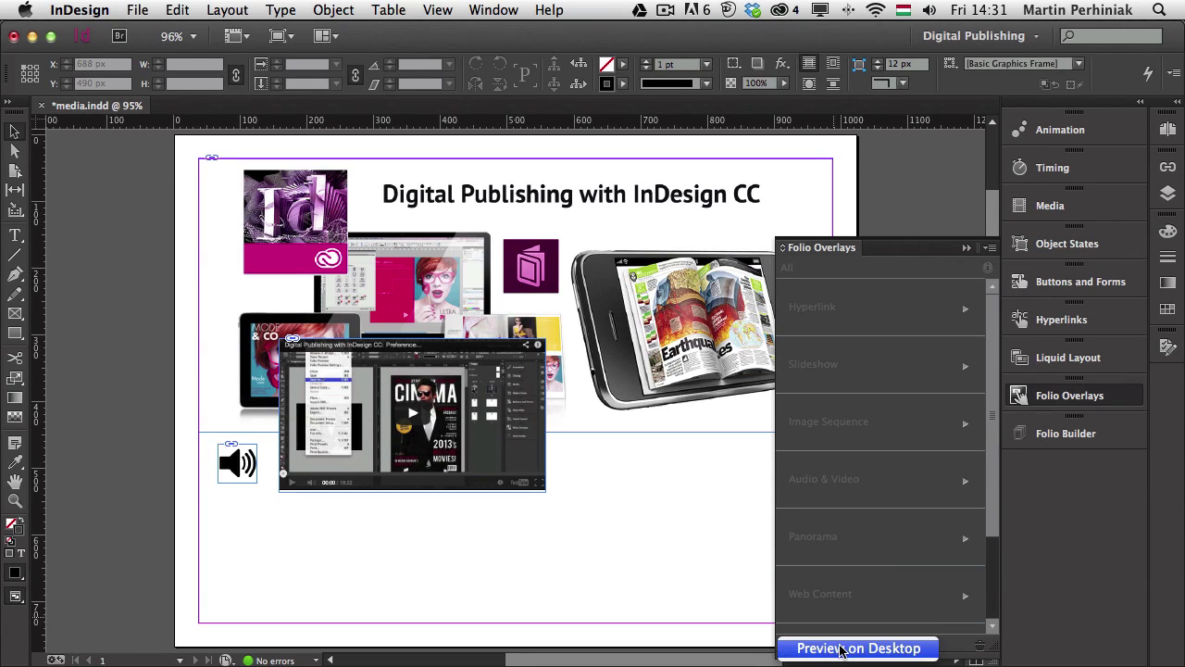
pyautogui.click(823, 648)
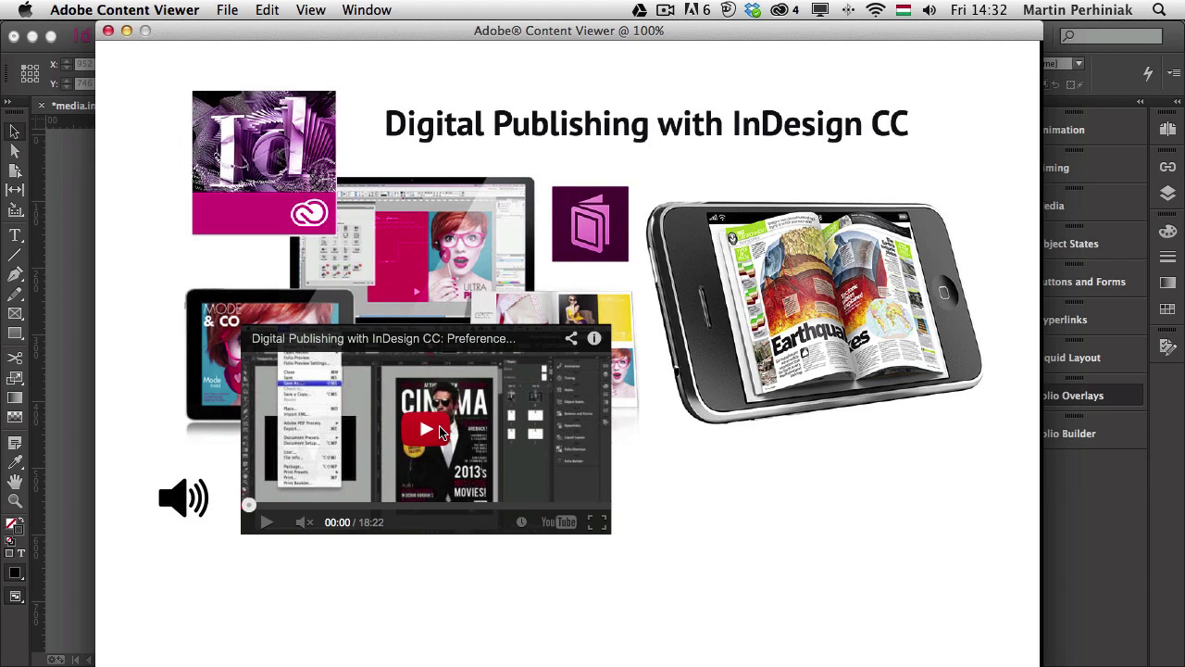
pyautogui.click(441, 432)
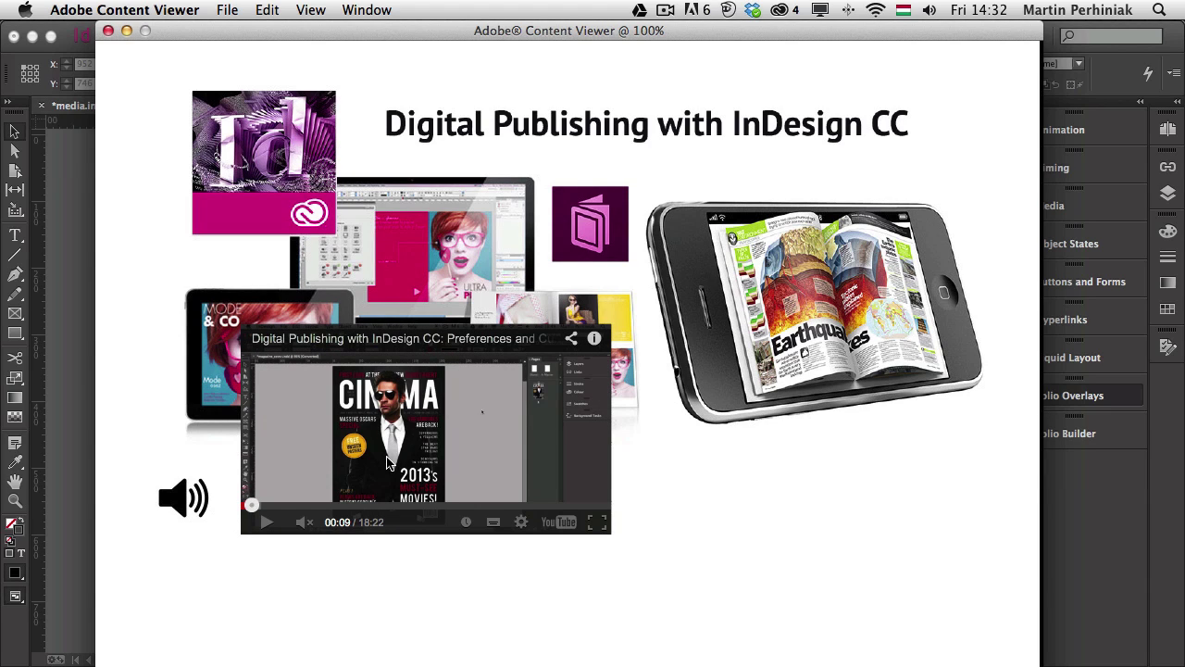